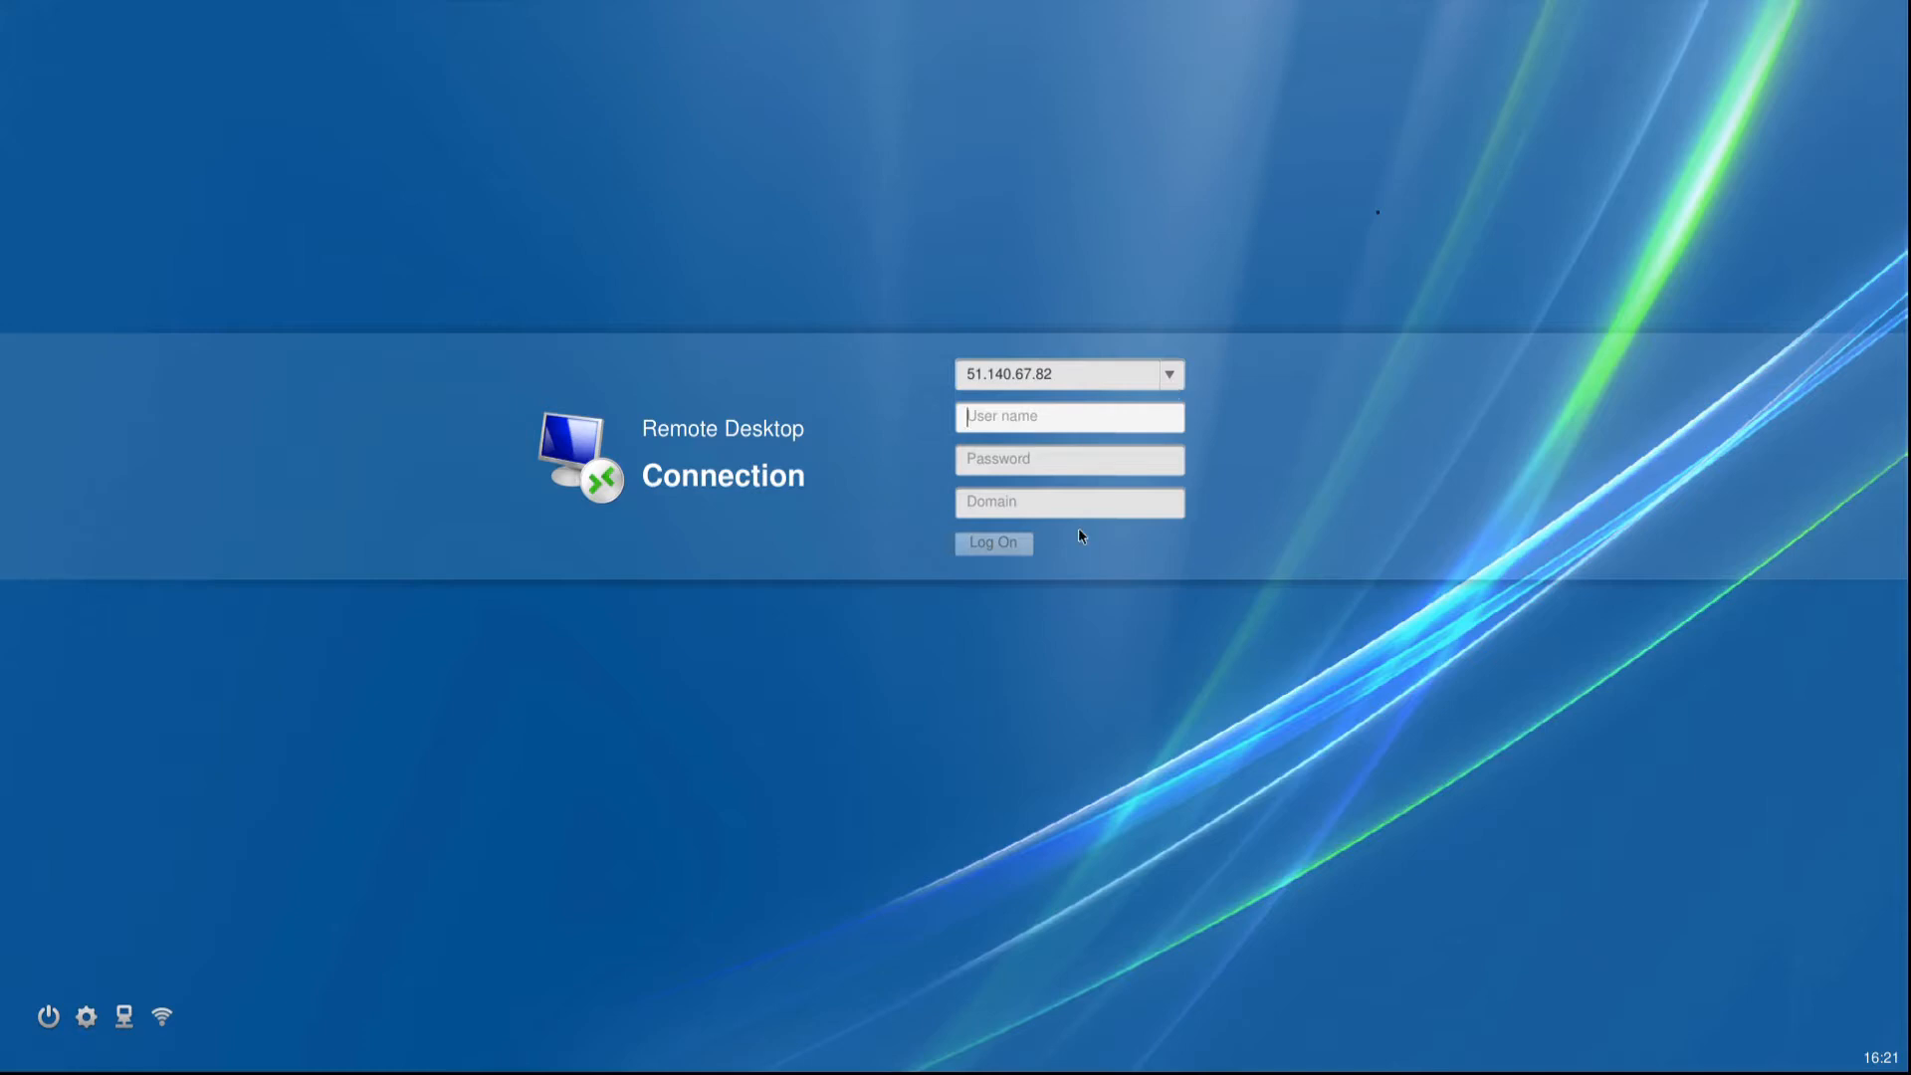
Check the saved server addresses on the login screen, and unlock management mode in the settings with the management mode password.
{"action": "left_click", "coordinate": [1176, 374]}
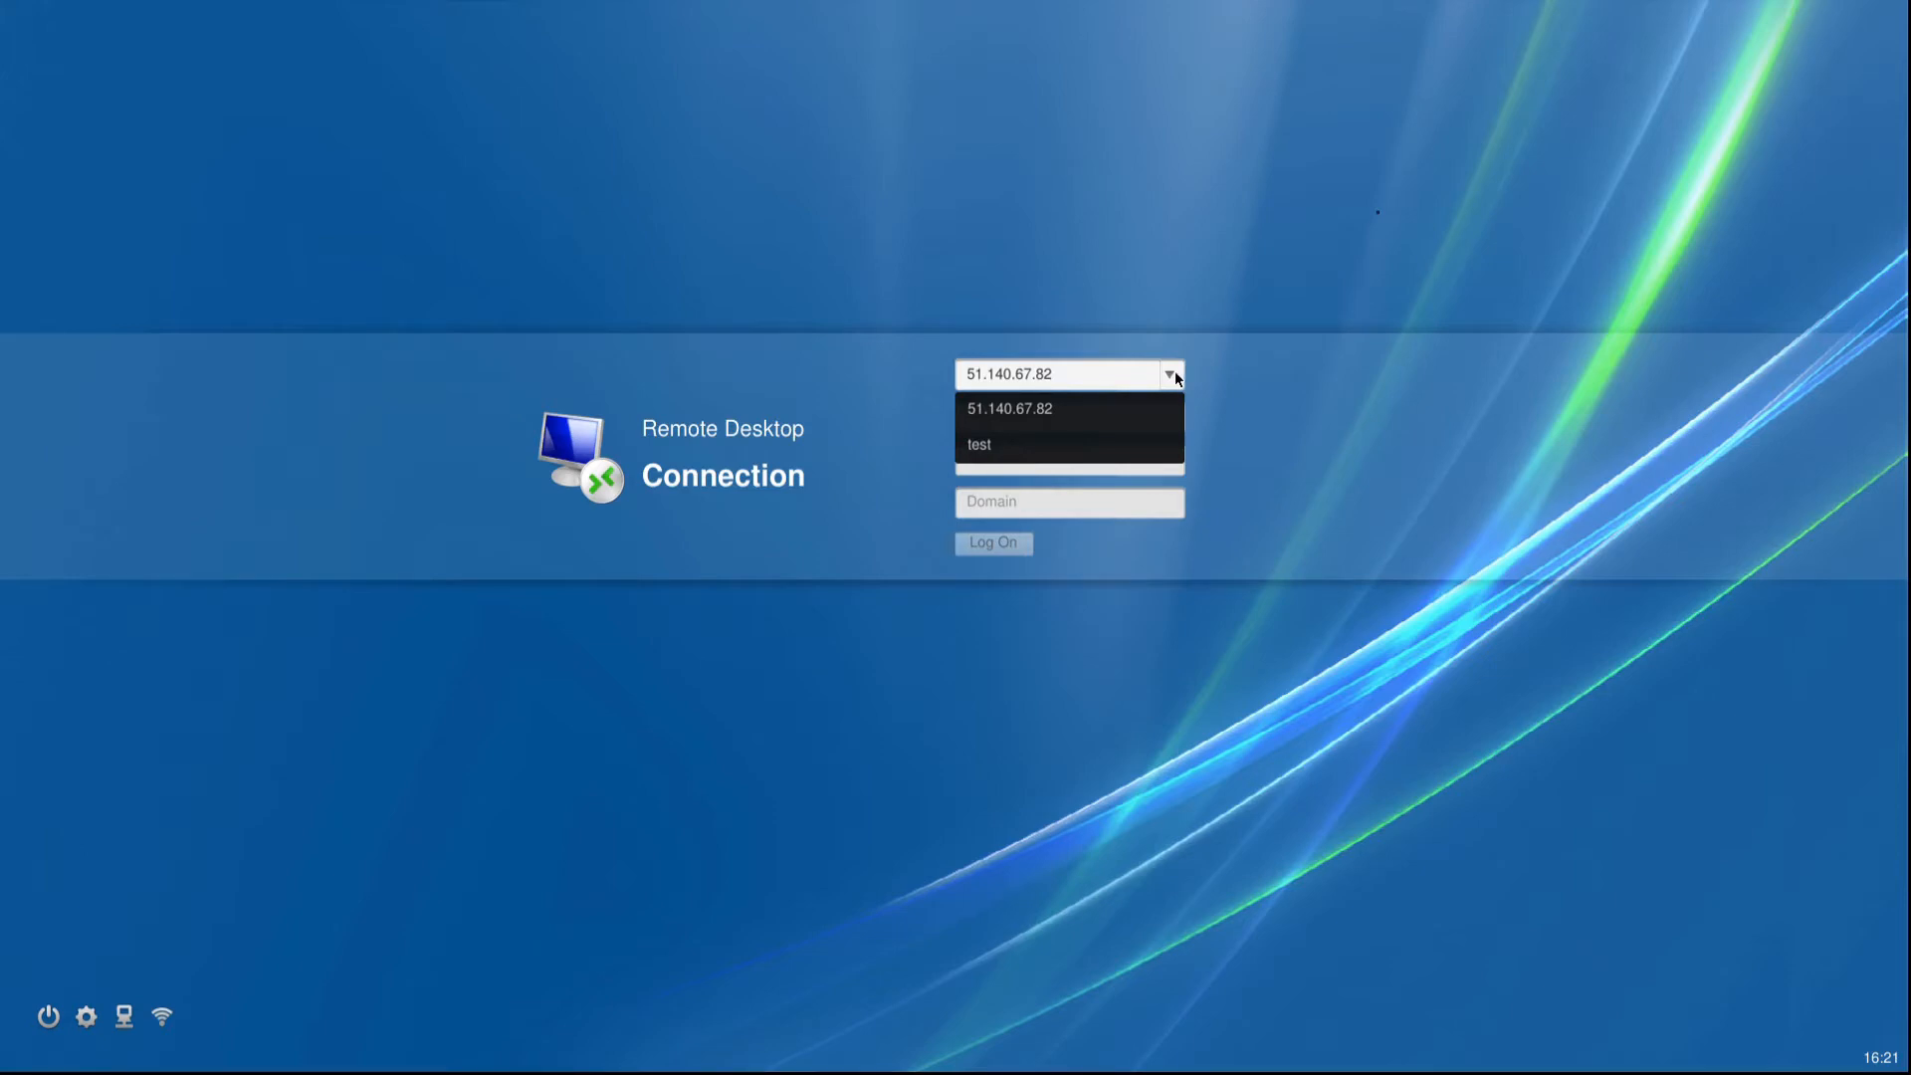
{"action": "left_click", "coordinate": [1175, 375]}
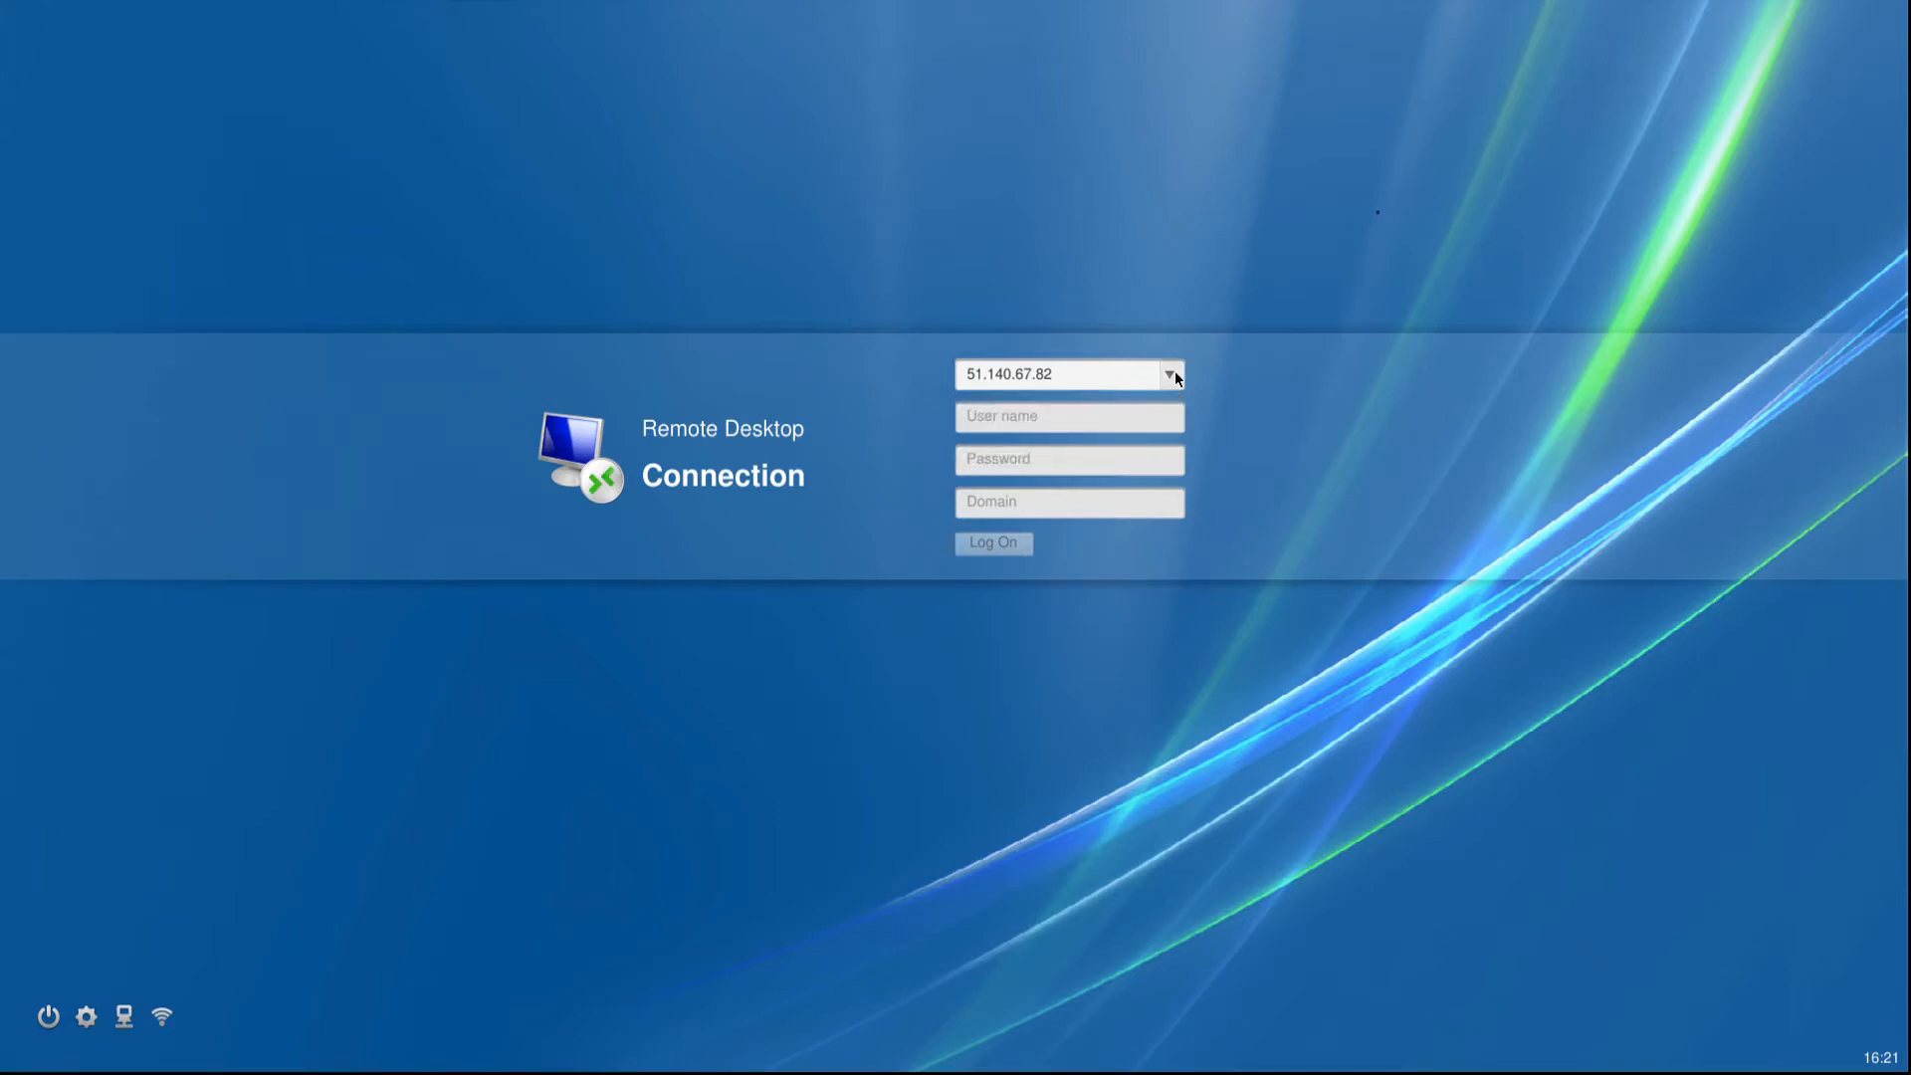
{"action": "left_click", "coordinate": [87, 1013]}
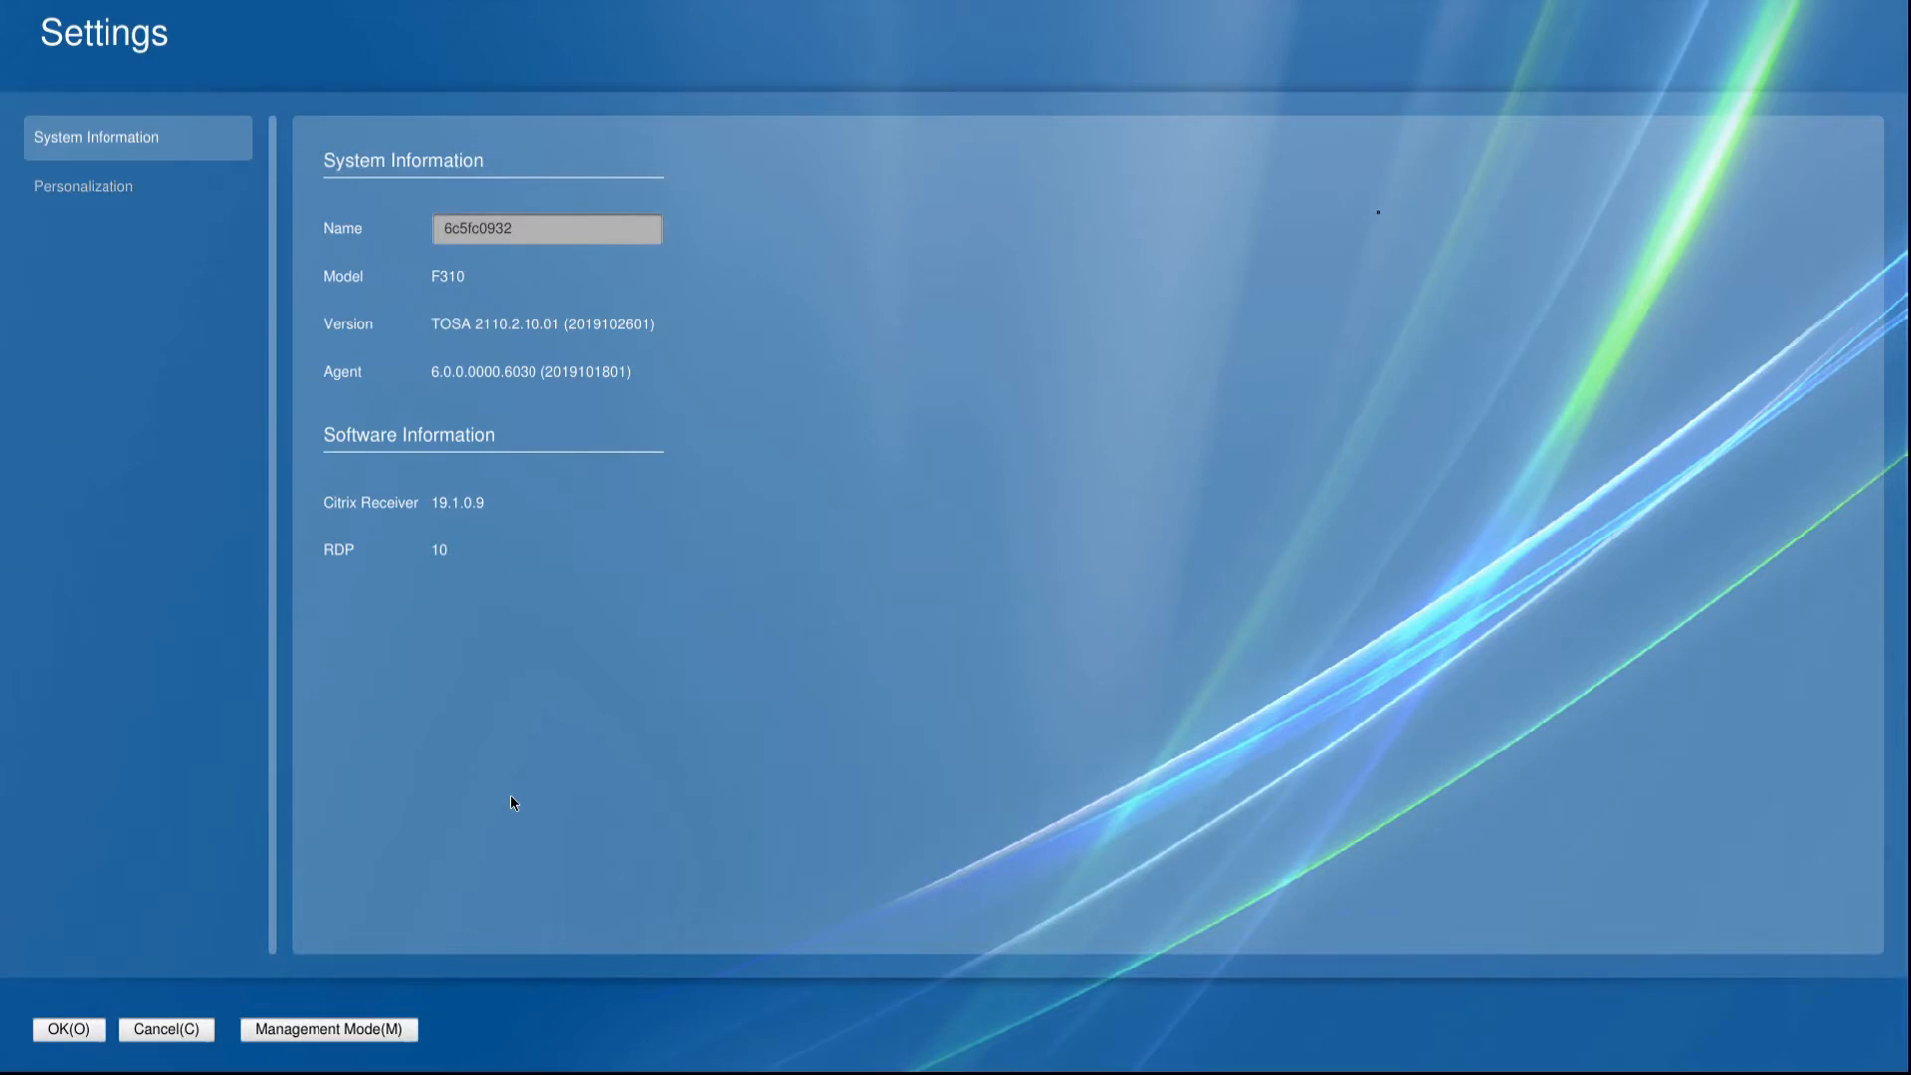
{"action": "left_click", "coordinate": [336, 1040]}
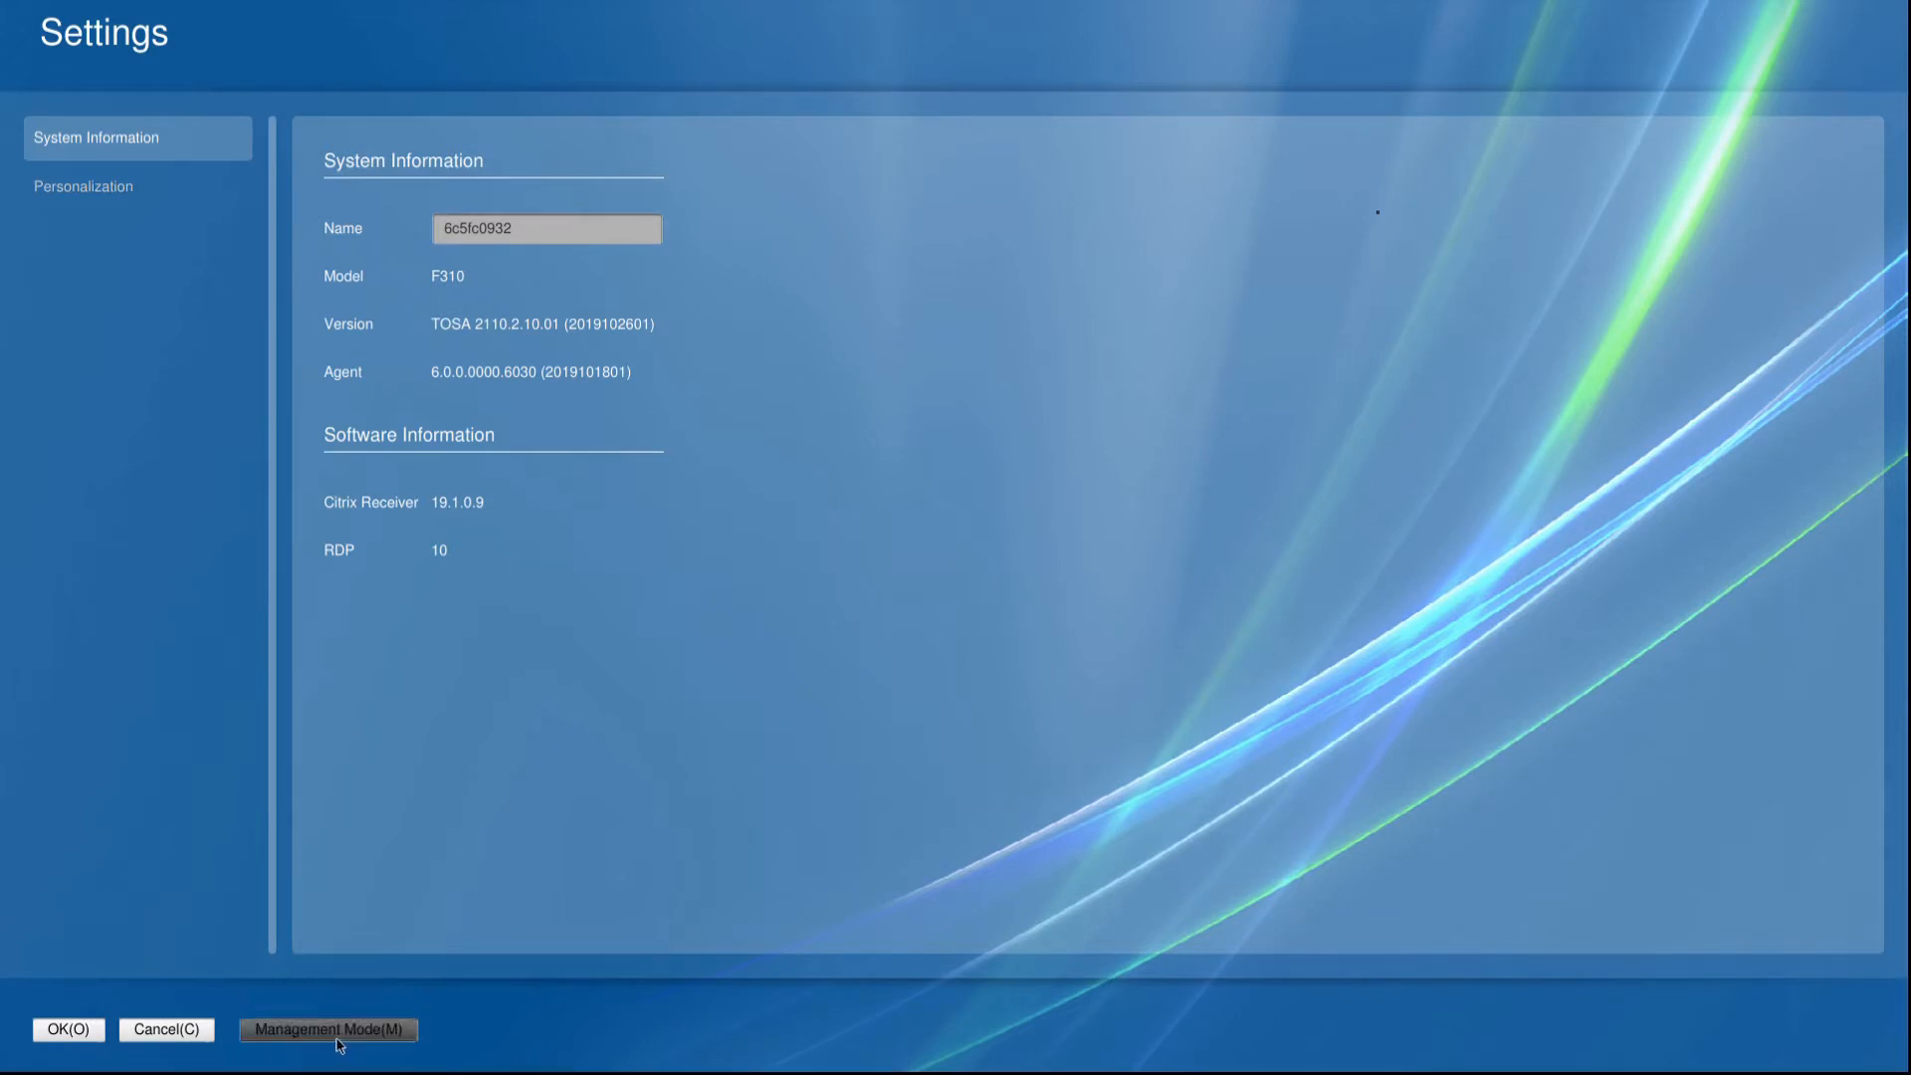
{"action": "type", "text": "*****"}
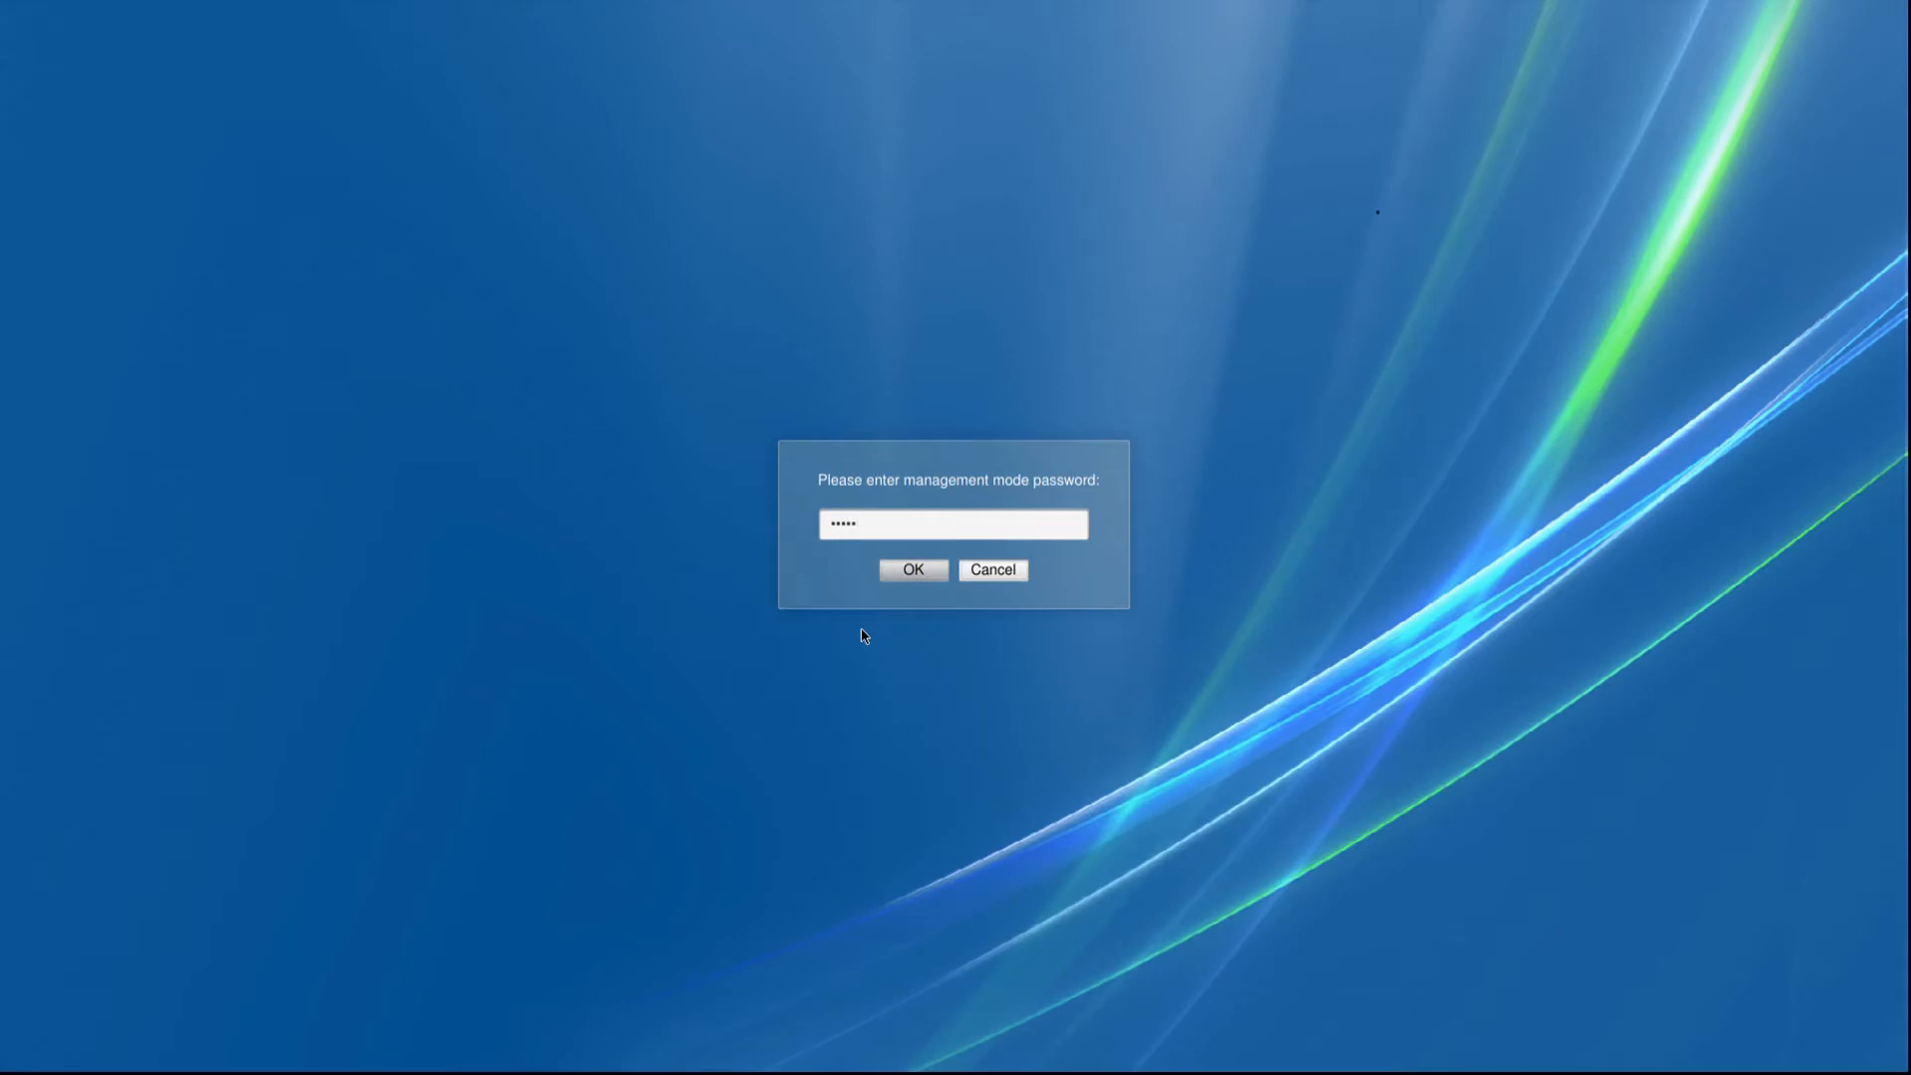
{"action": "left_click", "coordinate": [911, 575]}
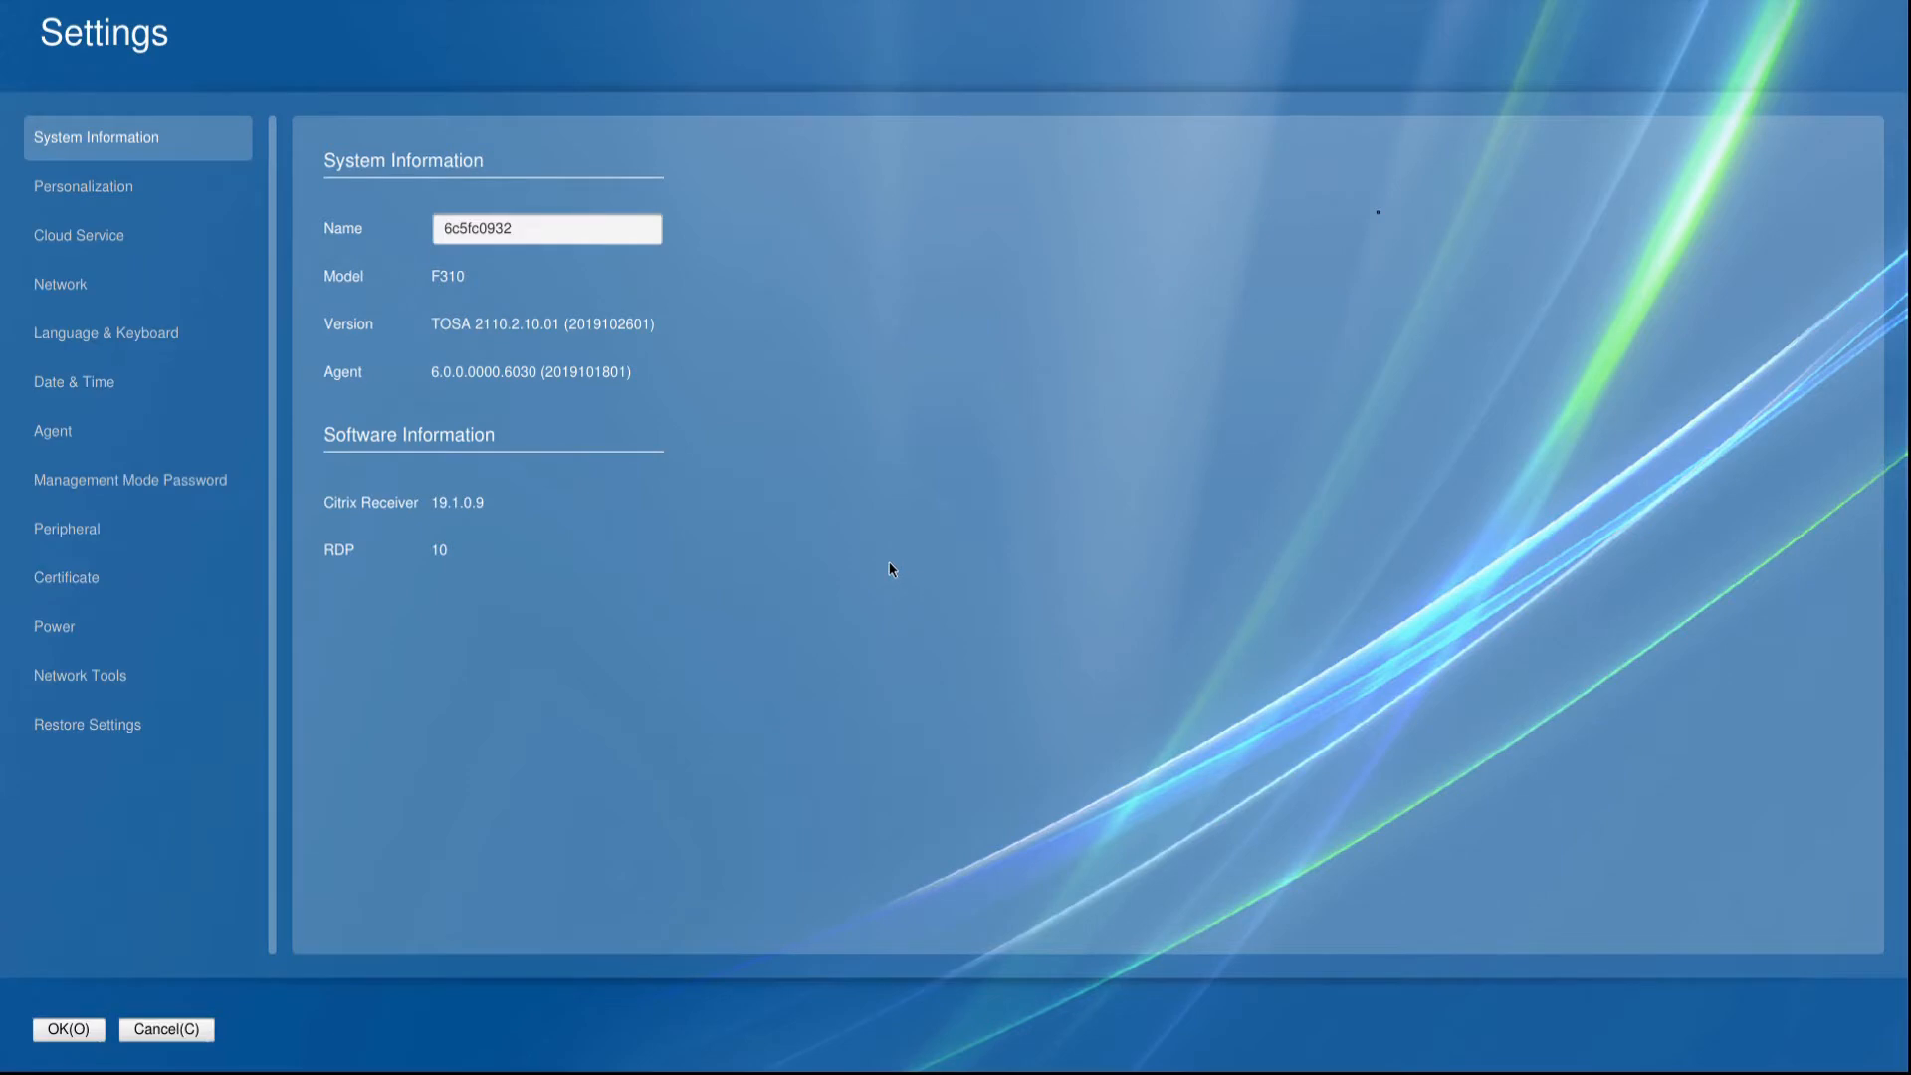
Open the cloud service settings and select RDP as the connection type.
{"action": "left_click", "coordinate": [105, 235]}
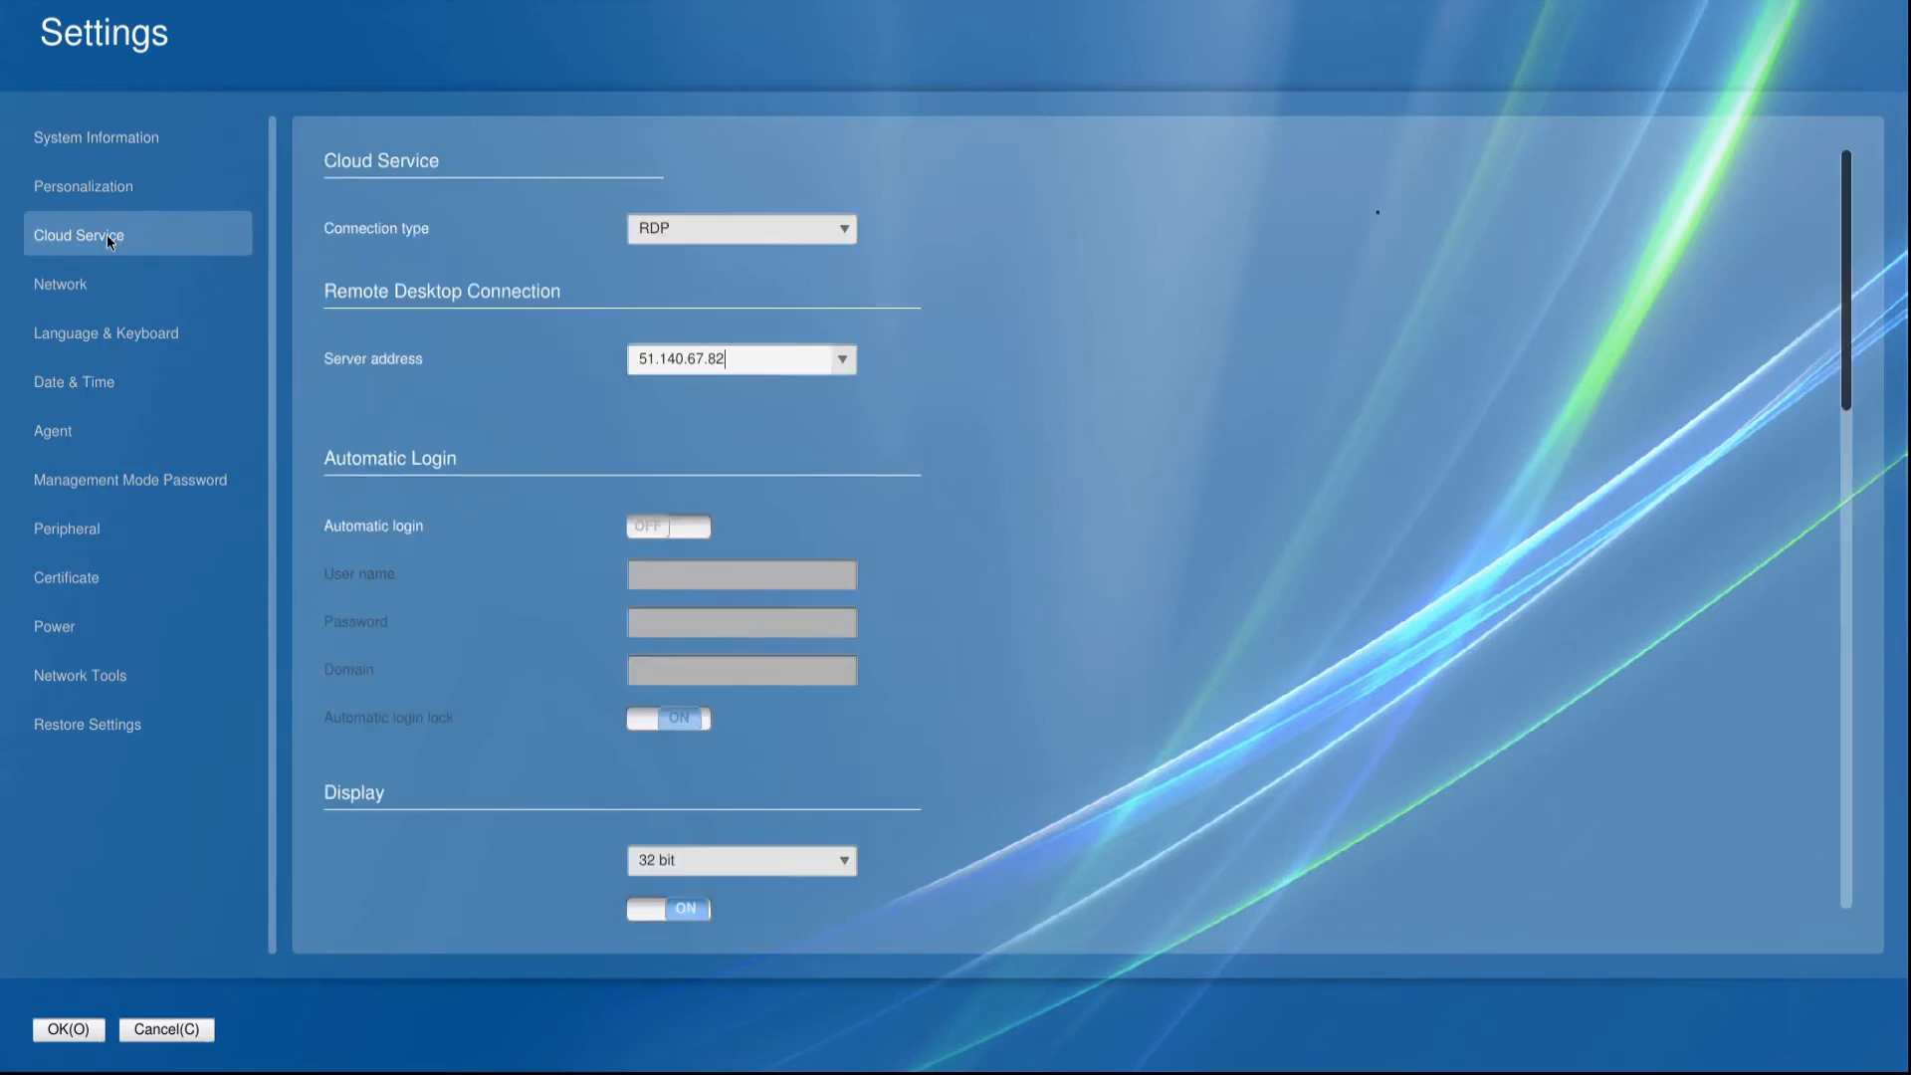
{"action": "left_click", "coordinate": [844, 228]}
{"action": "left_click", "coordinate": [727, 279]}
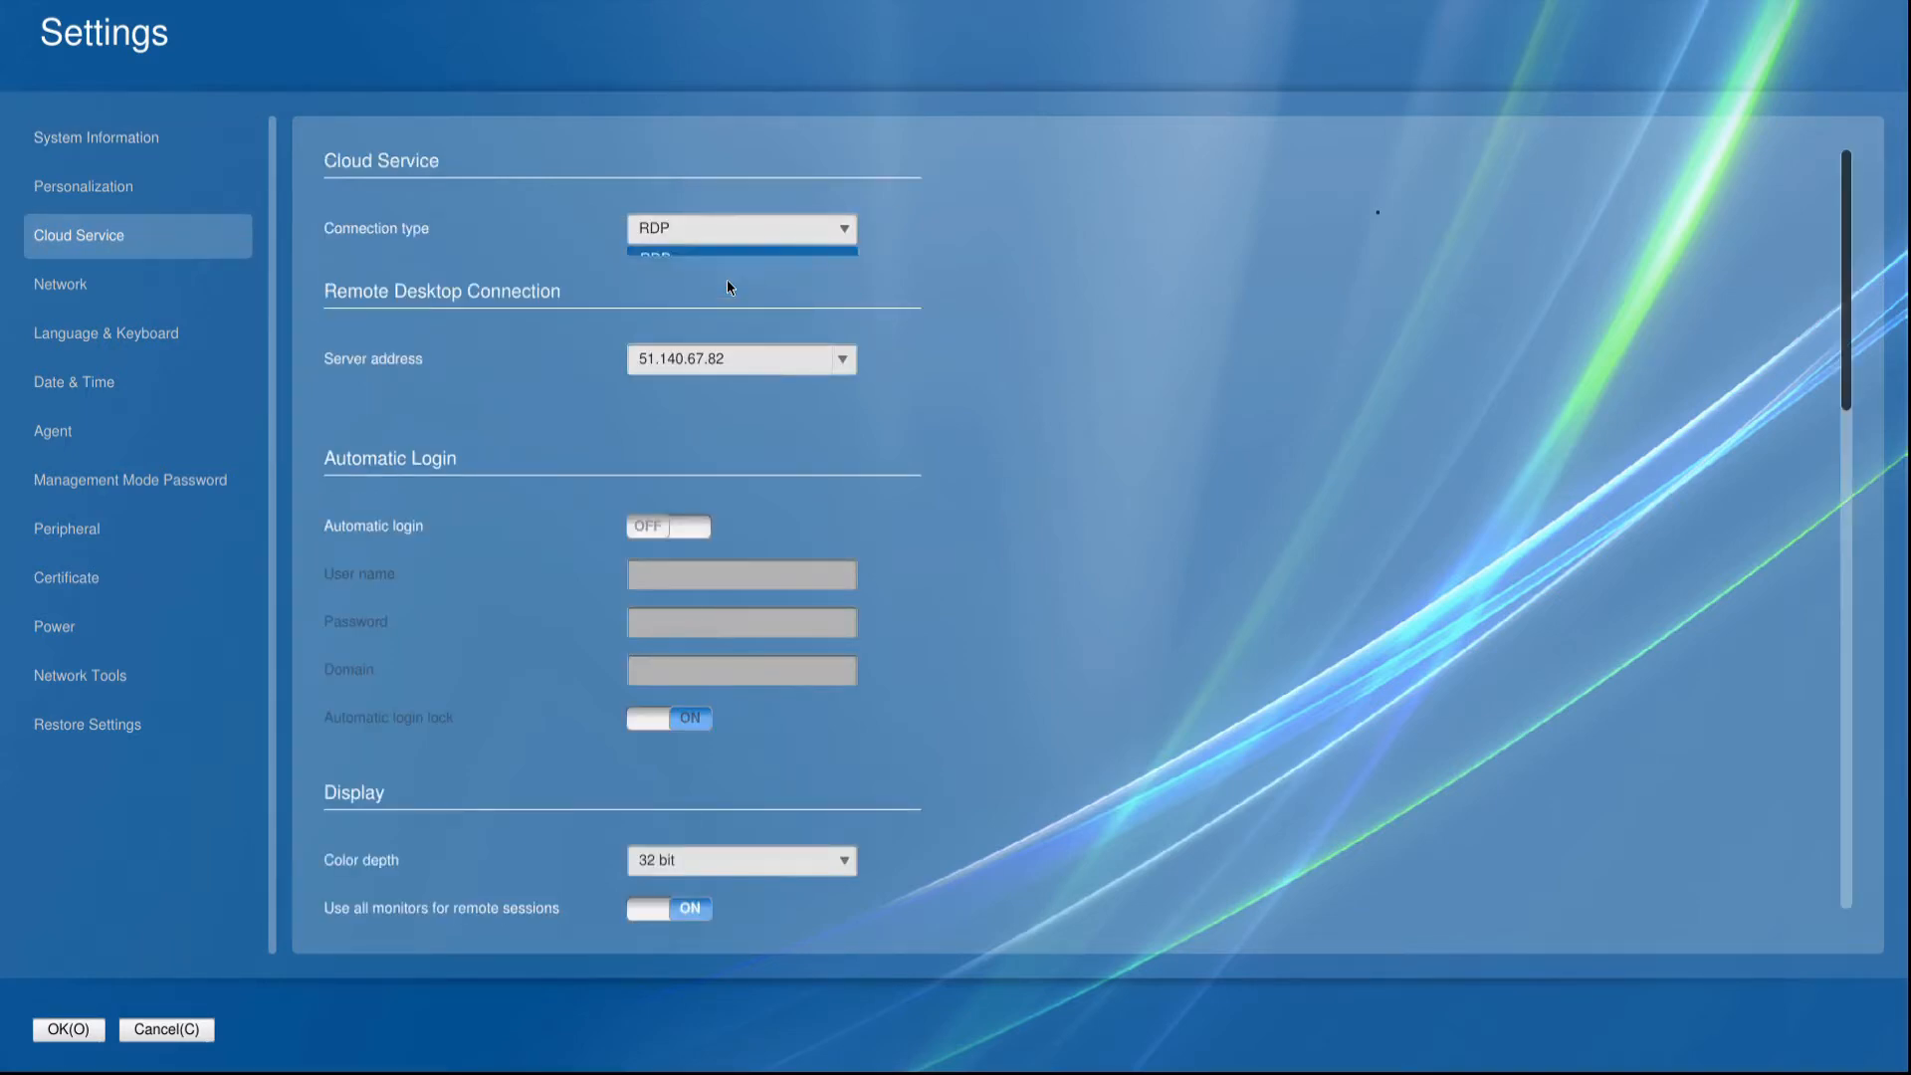
Switch the connection type to Citrix Receiver to view its options, and return it to RDP.
{"action": "left_click", "coordinate": [740, 229]}
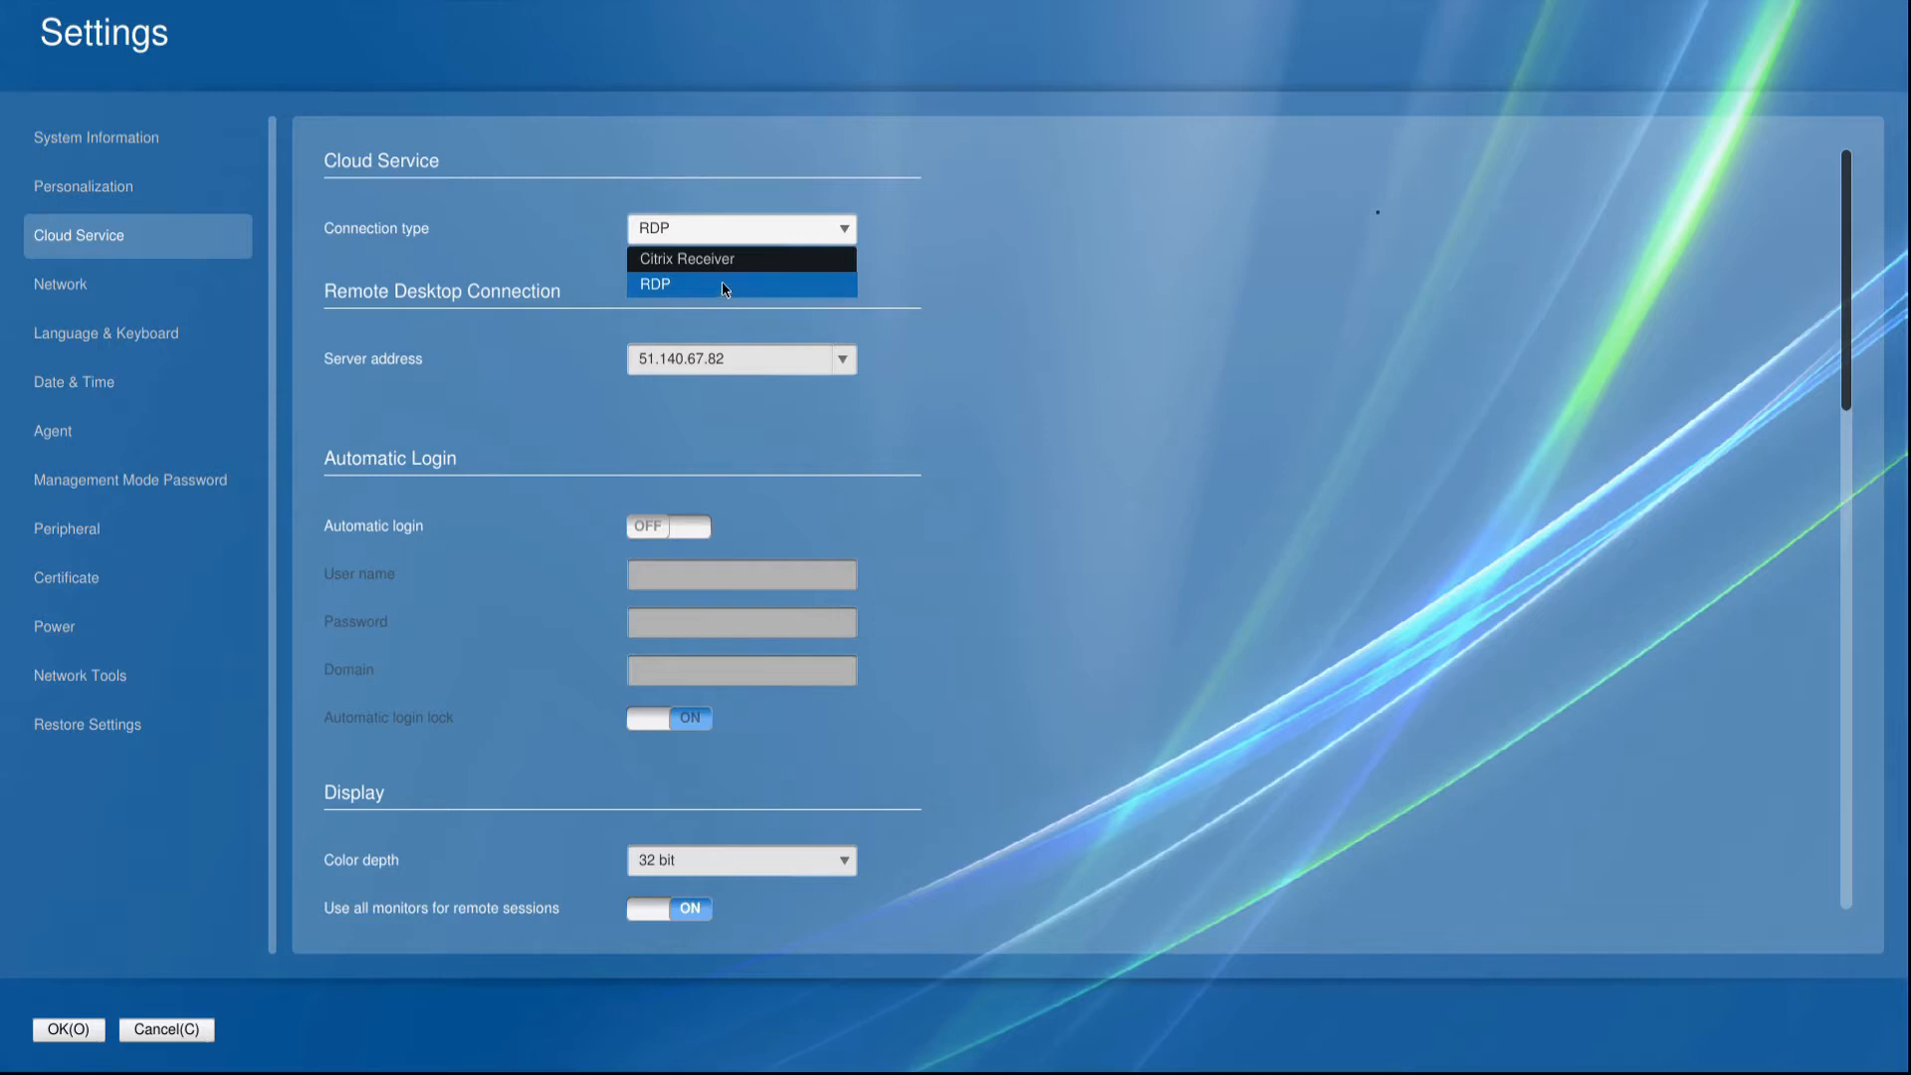
{"action": "left_click", "coordinate": [667, 258]}
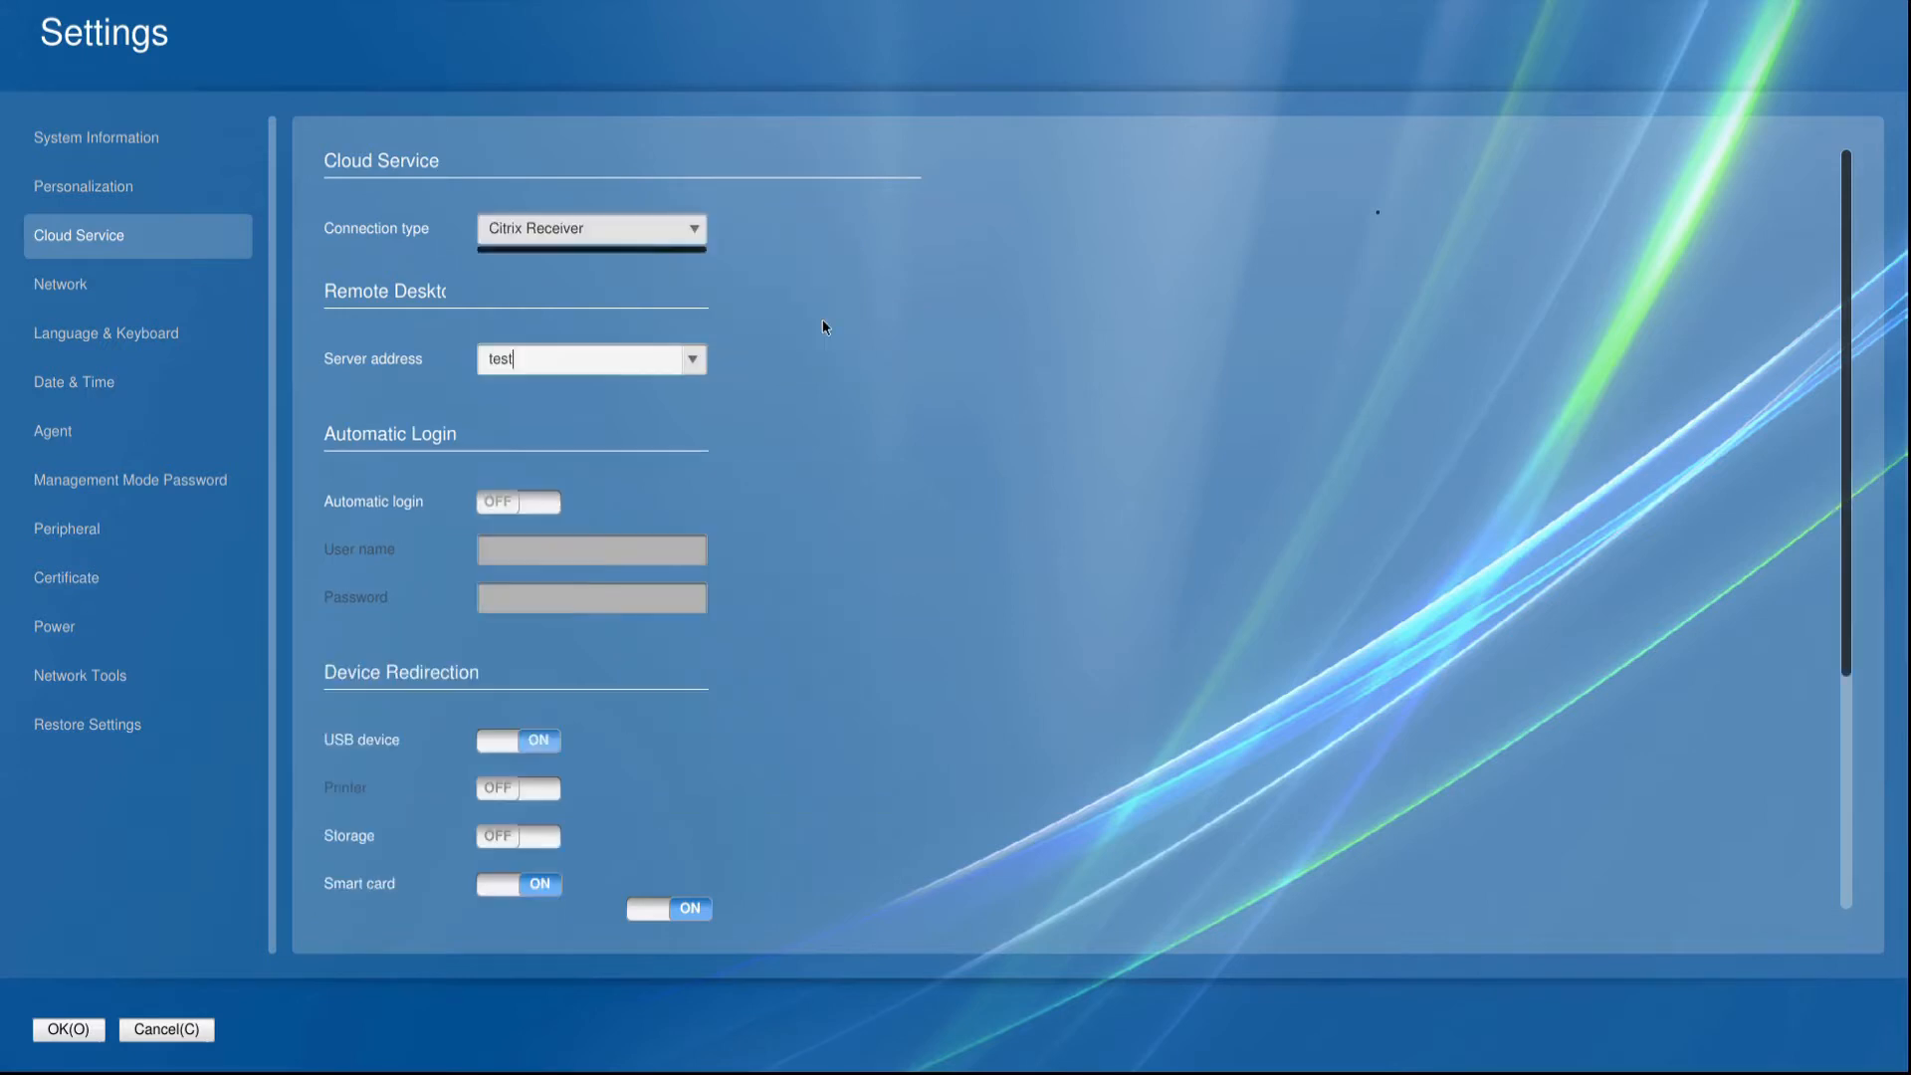
{"action": "left_click", "coordinate": [665, 227]}
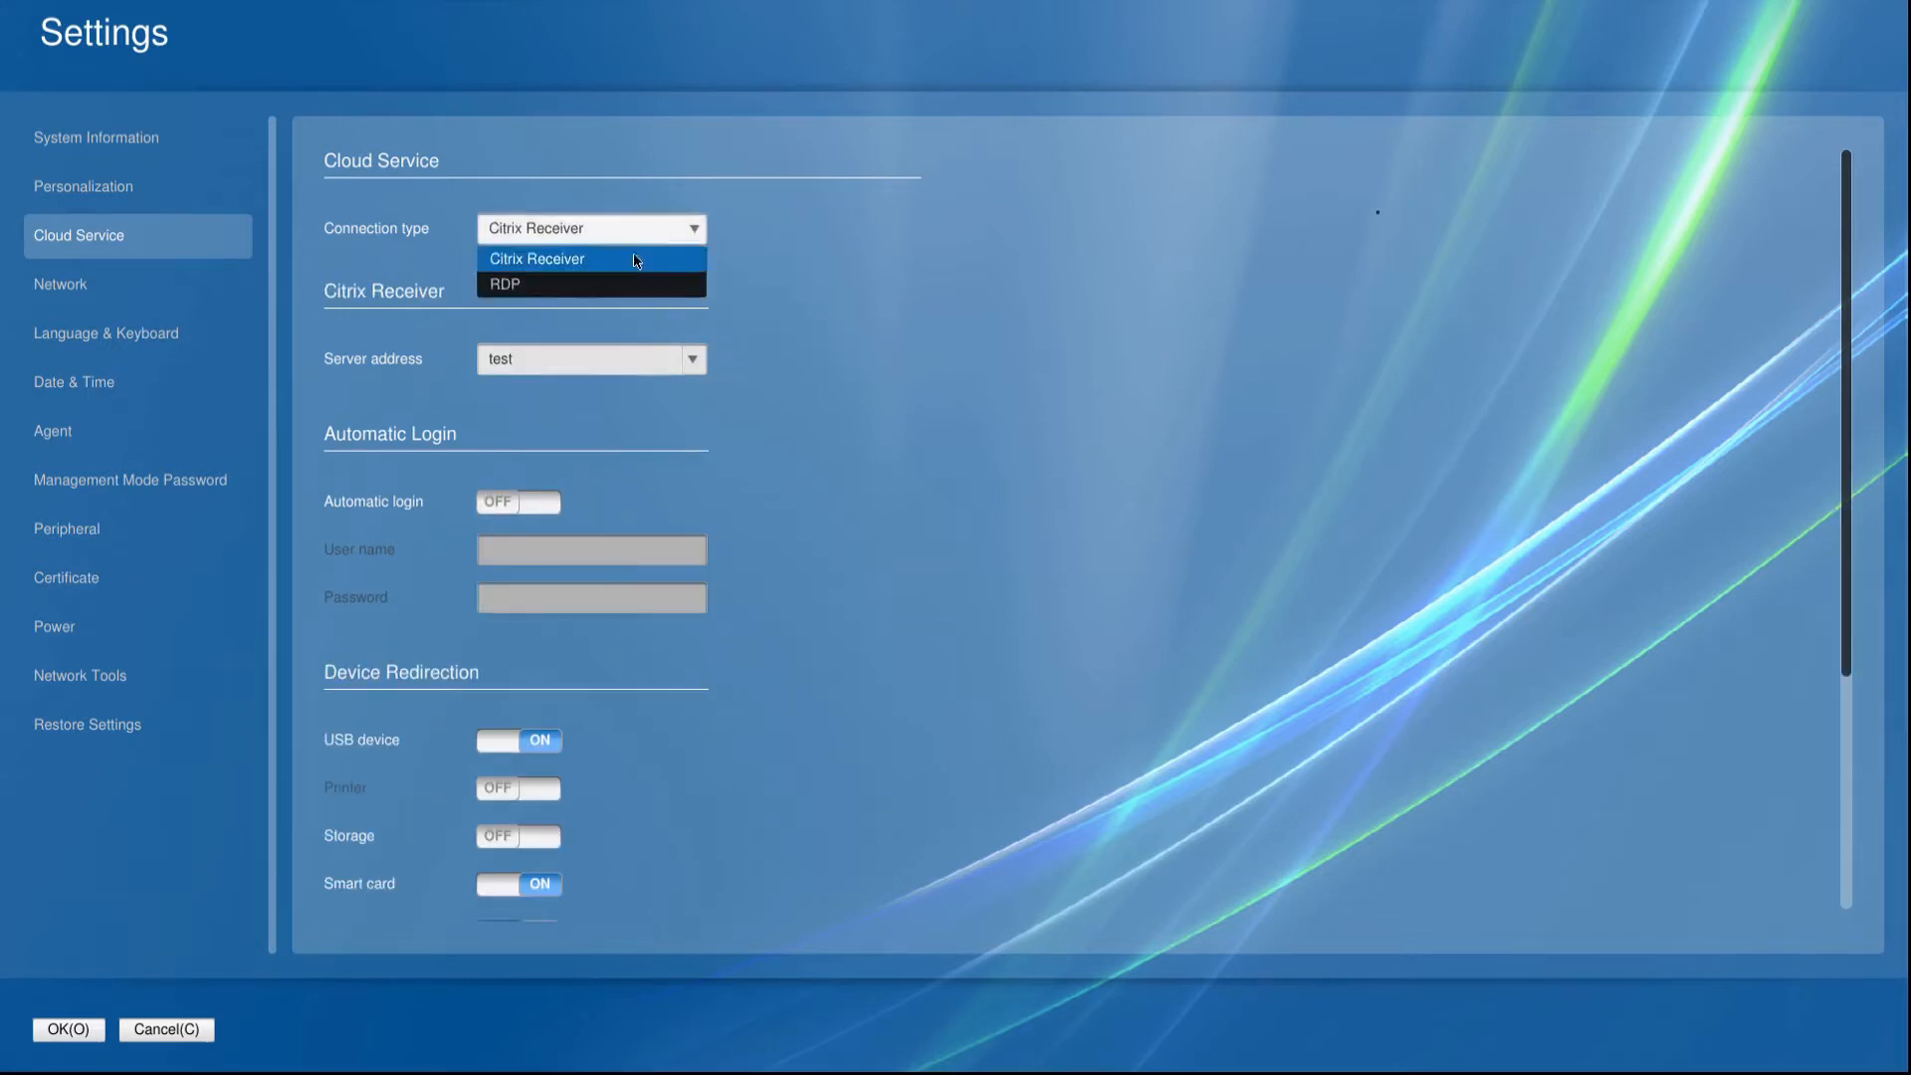
{"action": "left_click", "coordinate": [614, 282]}
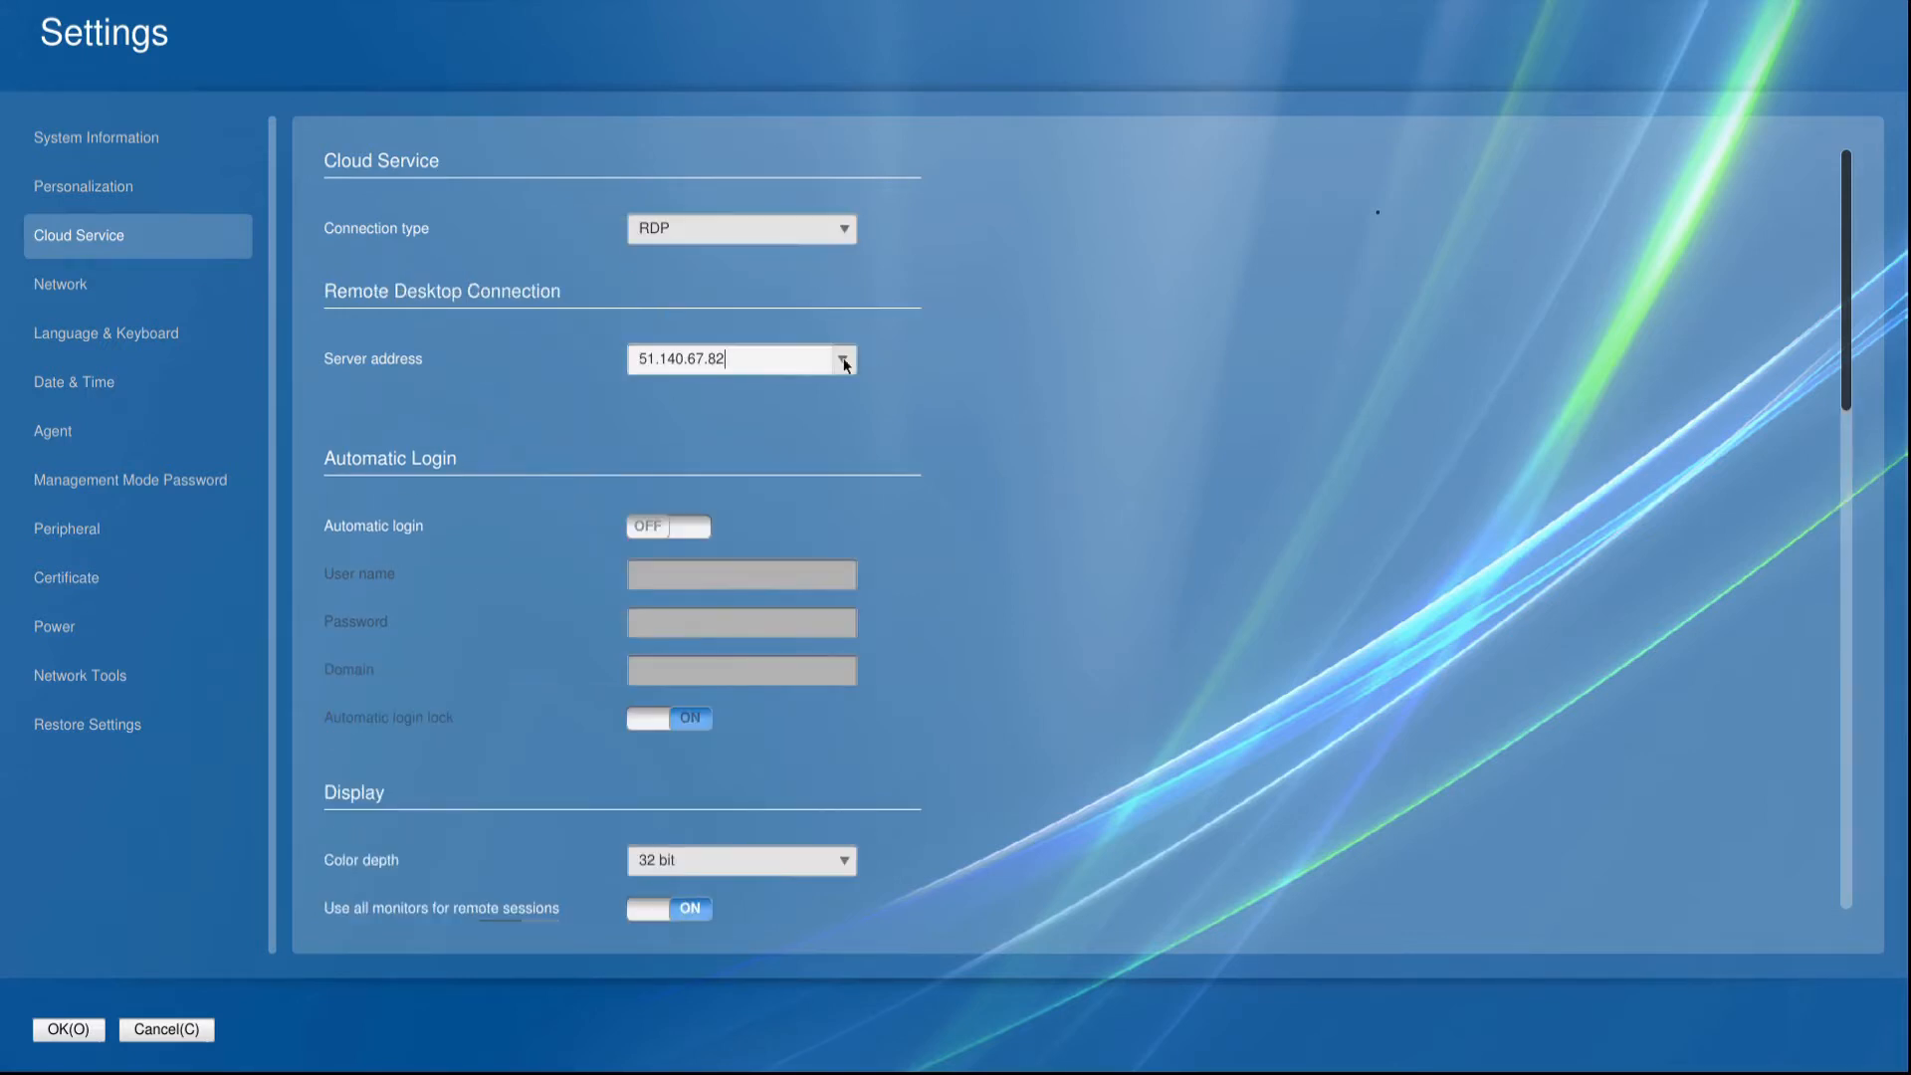
View the list of saved server addresses for the remote desktop connection.
{"action": "left_click", "coordinate": [846, 361]}
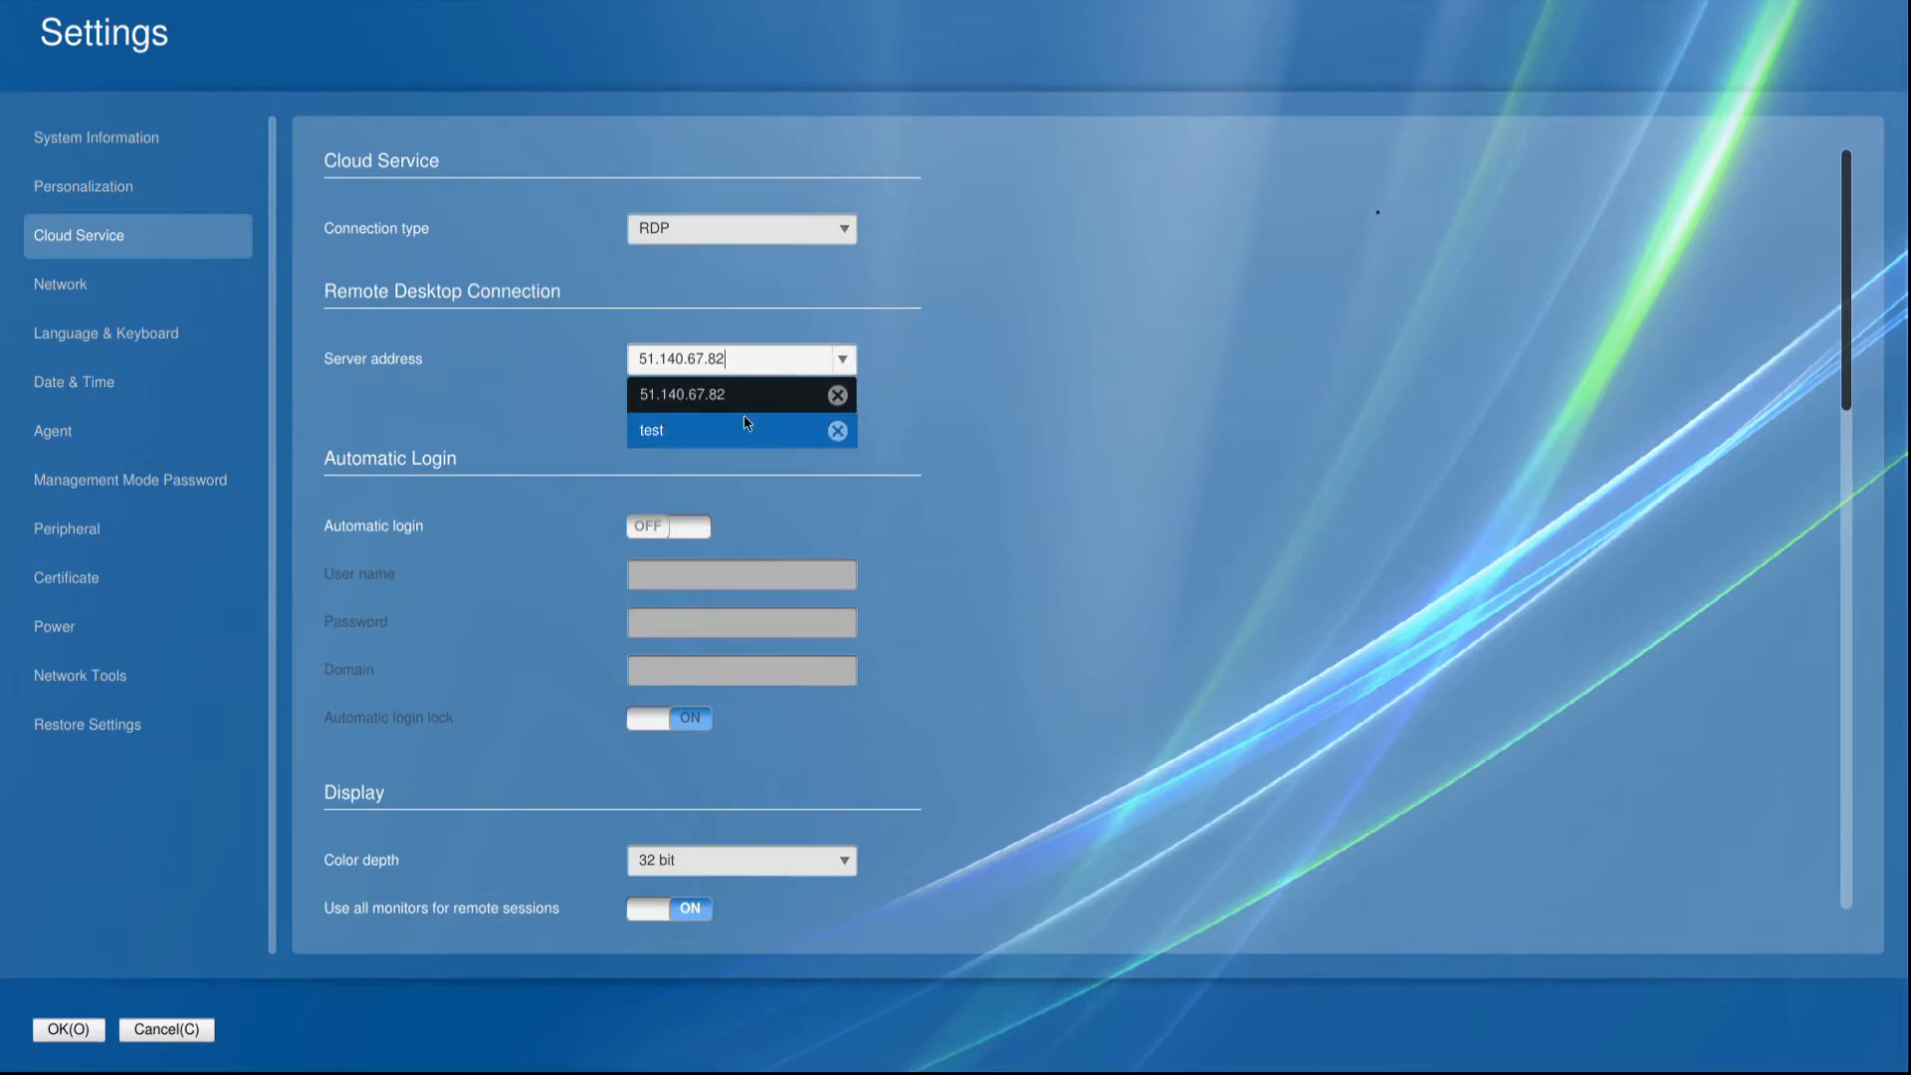
{"action": "left_click", "coordinate": [750, 350]}
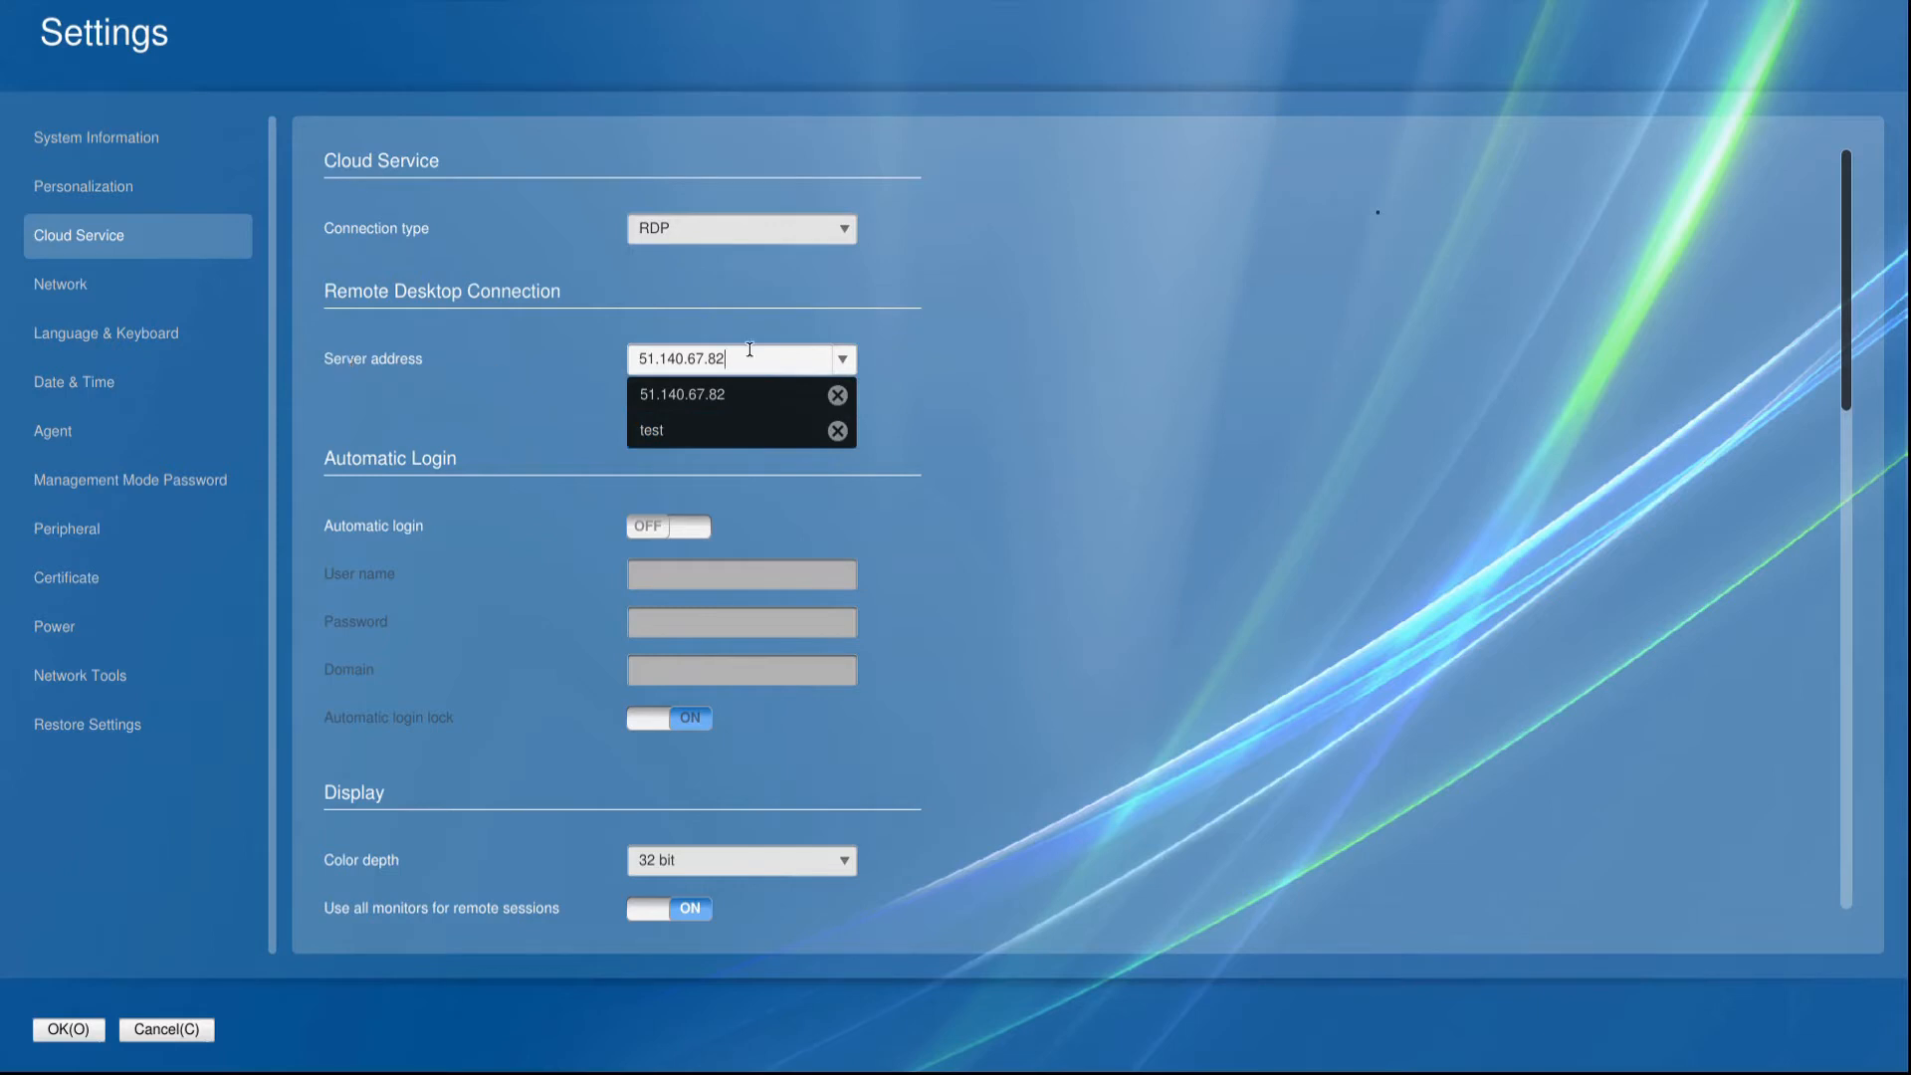
{"action": "left_click", "coordinate": [844, 360]}
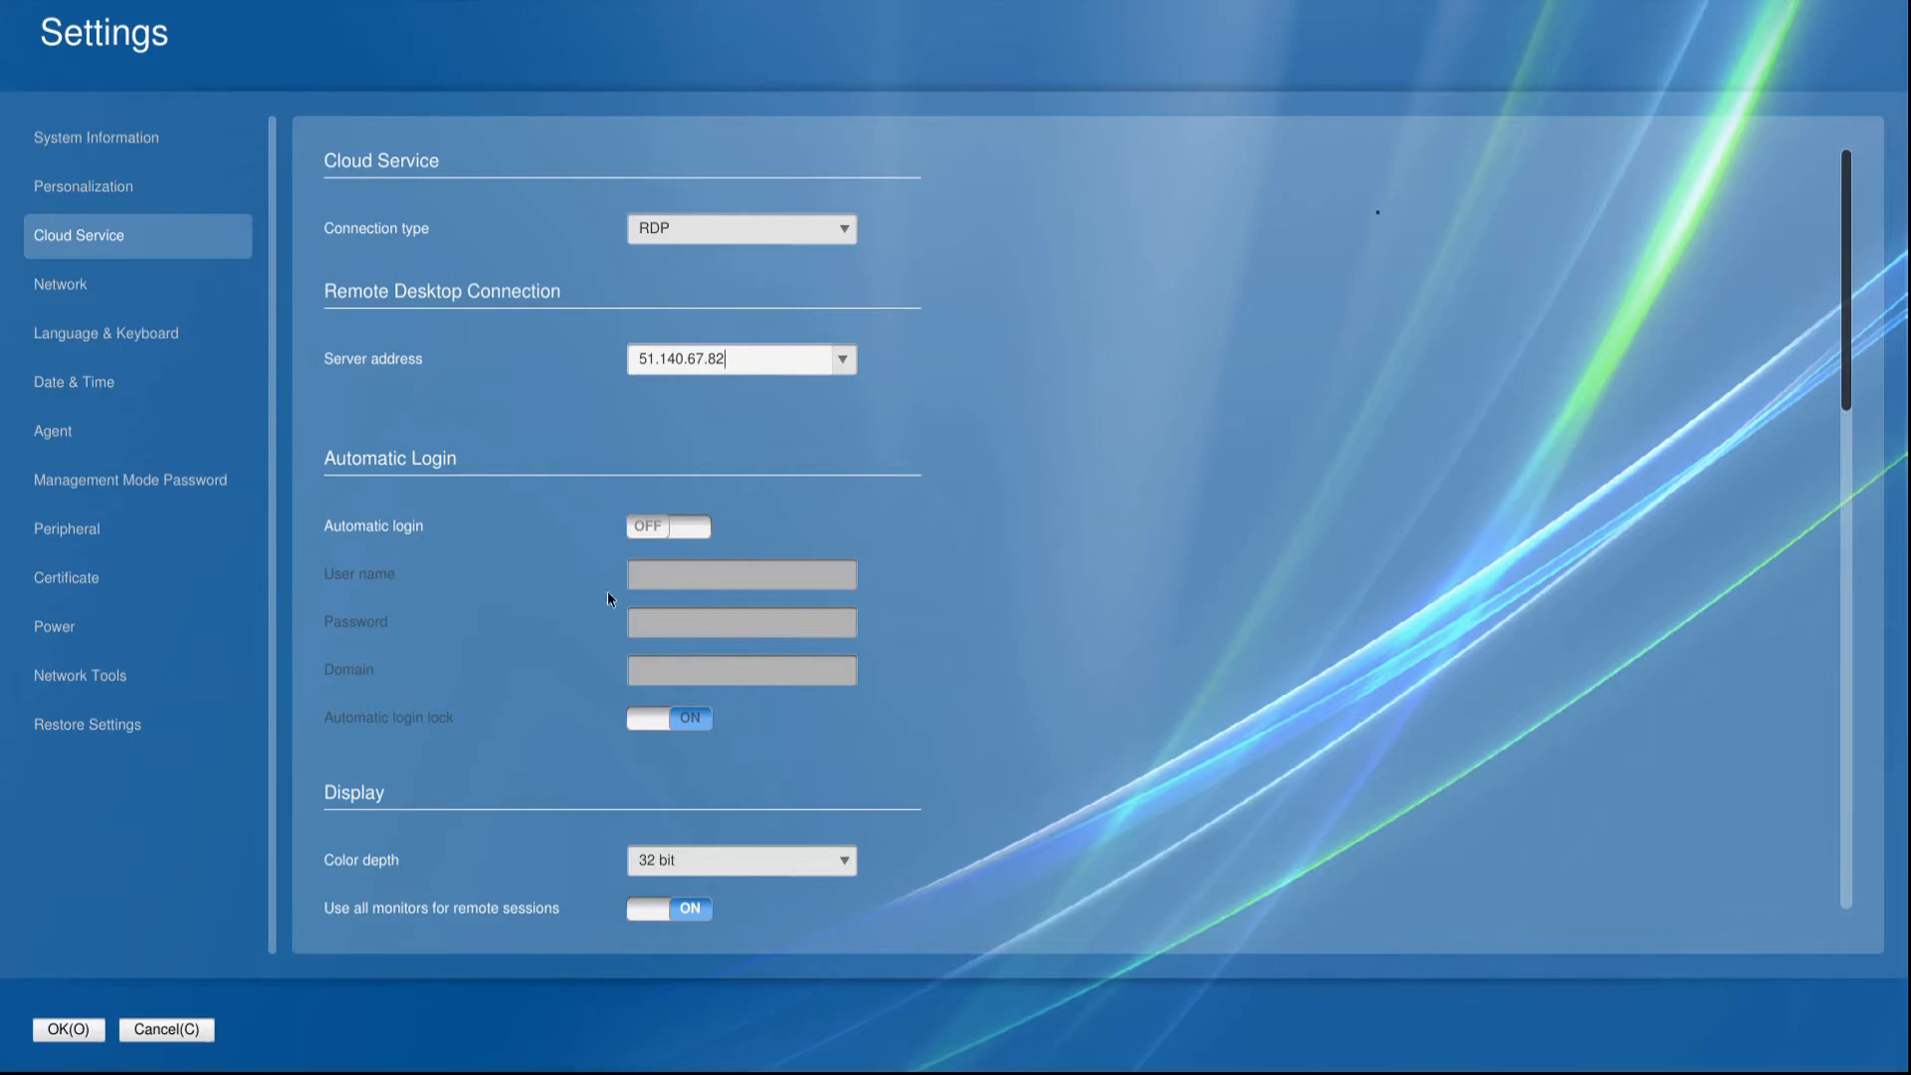
Turn on automatic login for the remote desktop connection and enter the account's user name.
{"action": "left_click", "coordinate": [694, 533]}
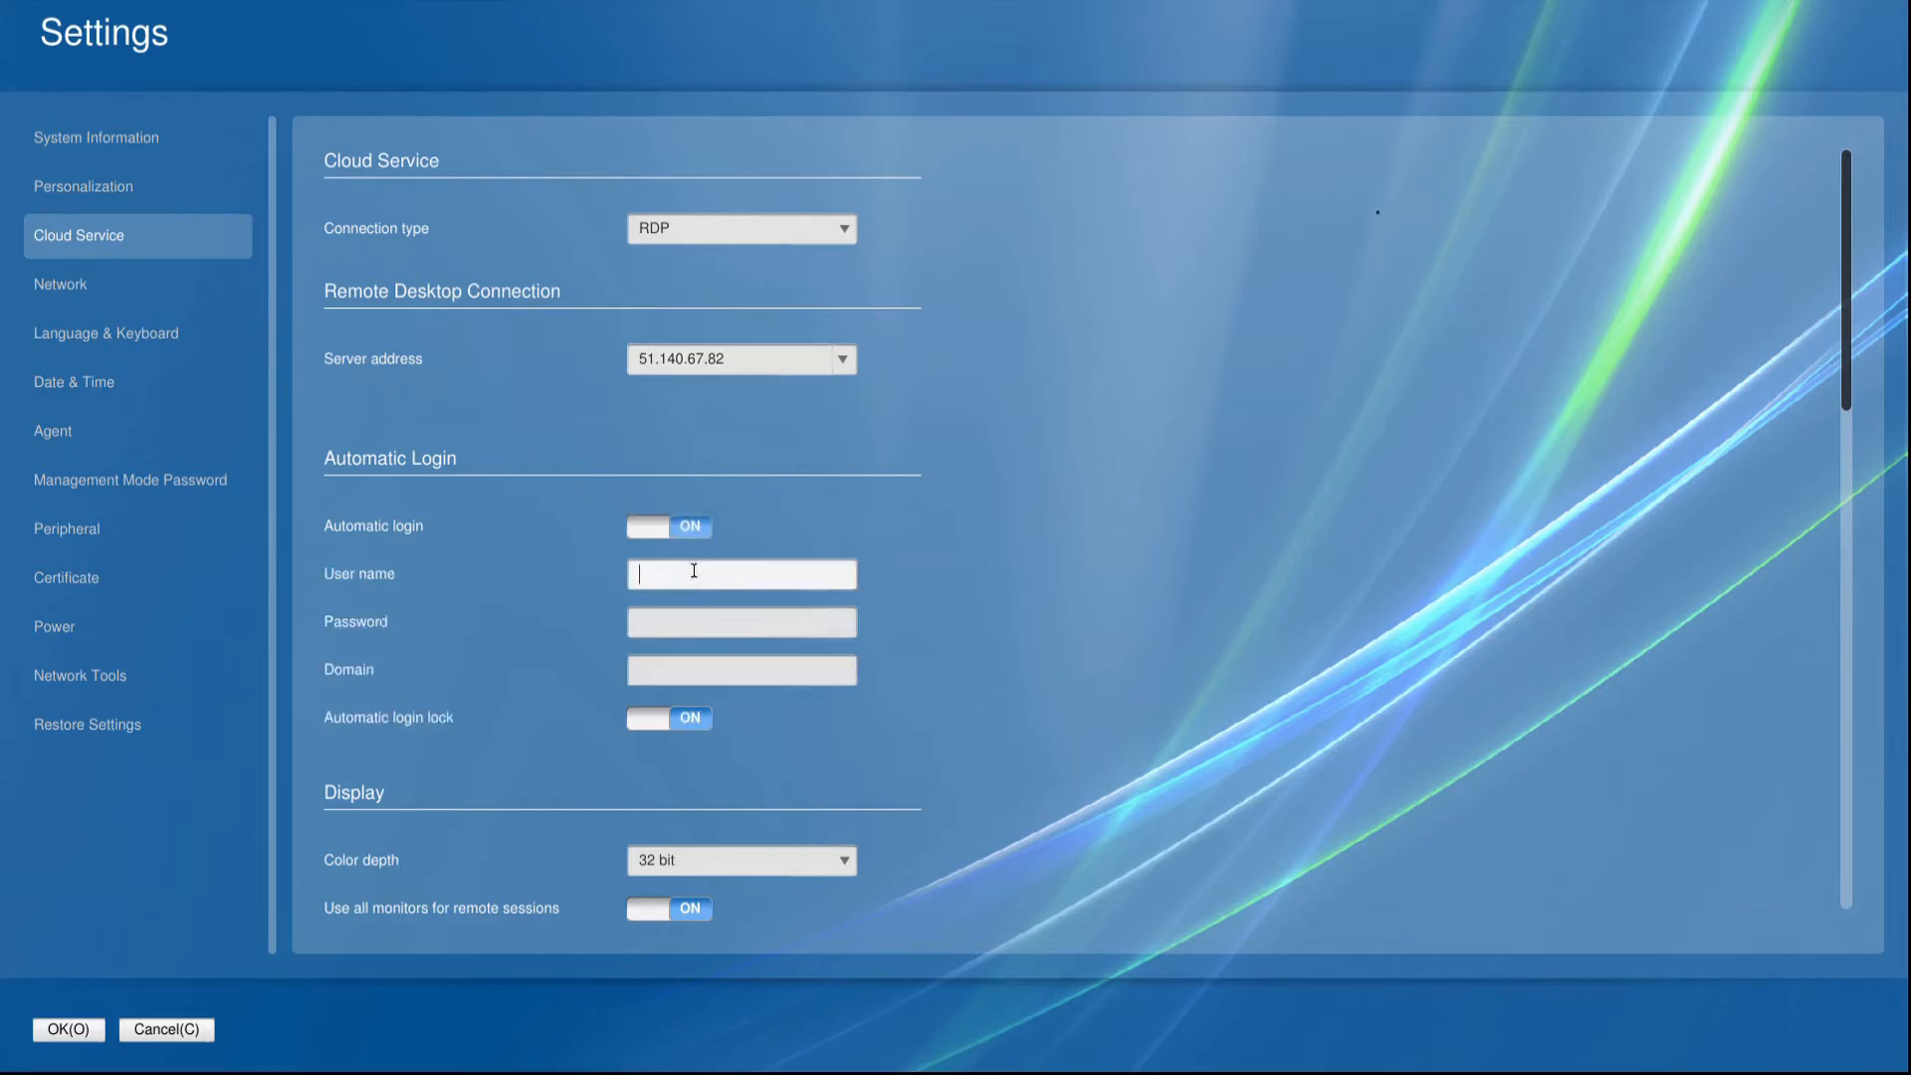
{"action": "left_click", "coordinate": [804, 579]}
{"action": "type", "text": "Francois"}
{"action": "left_click", "coordinate": [657, 731]}
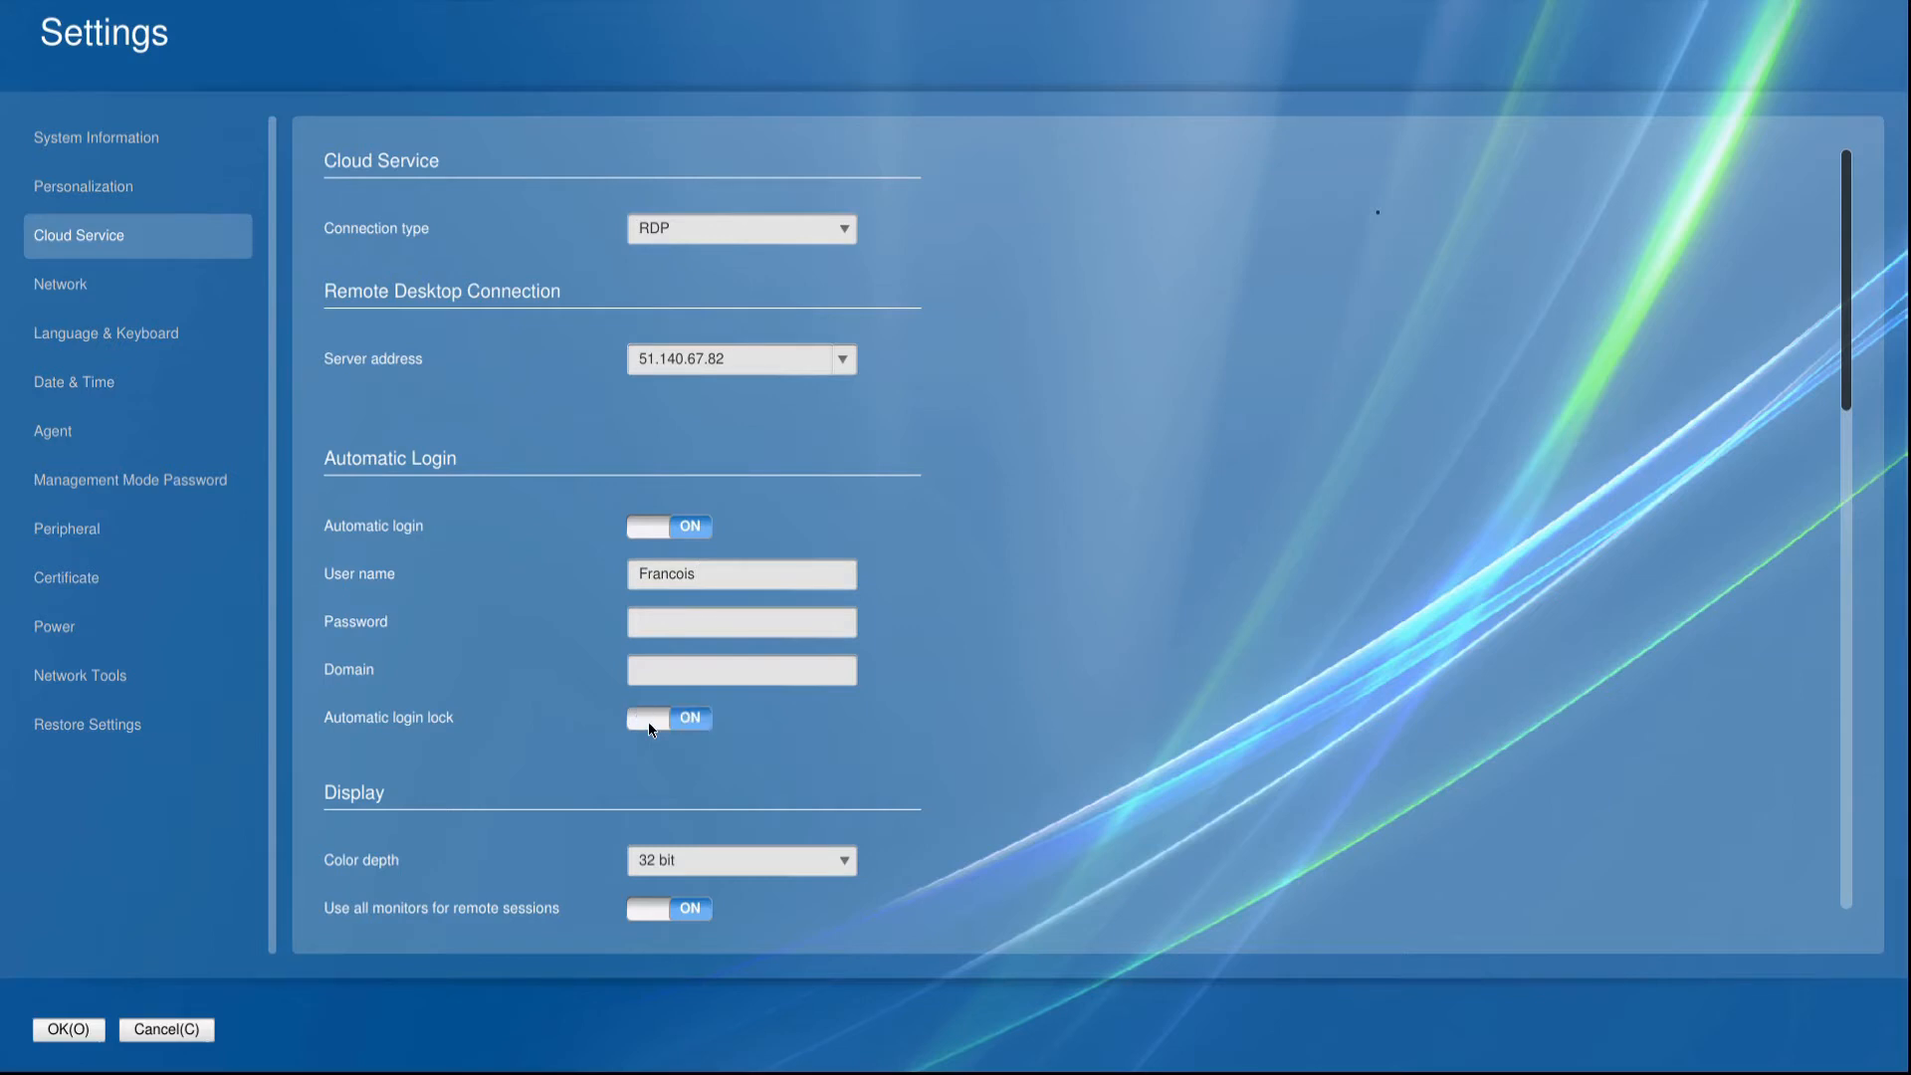
{"action": "left_click_drag", "start_coordinate": [726, 576], "coordinate": [615, 580]}
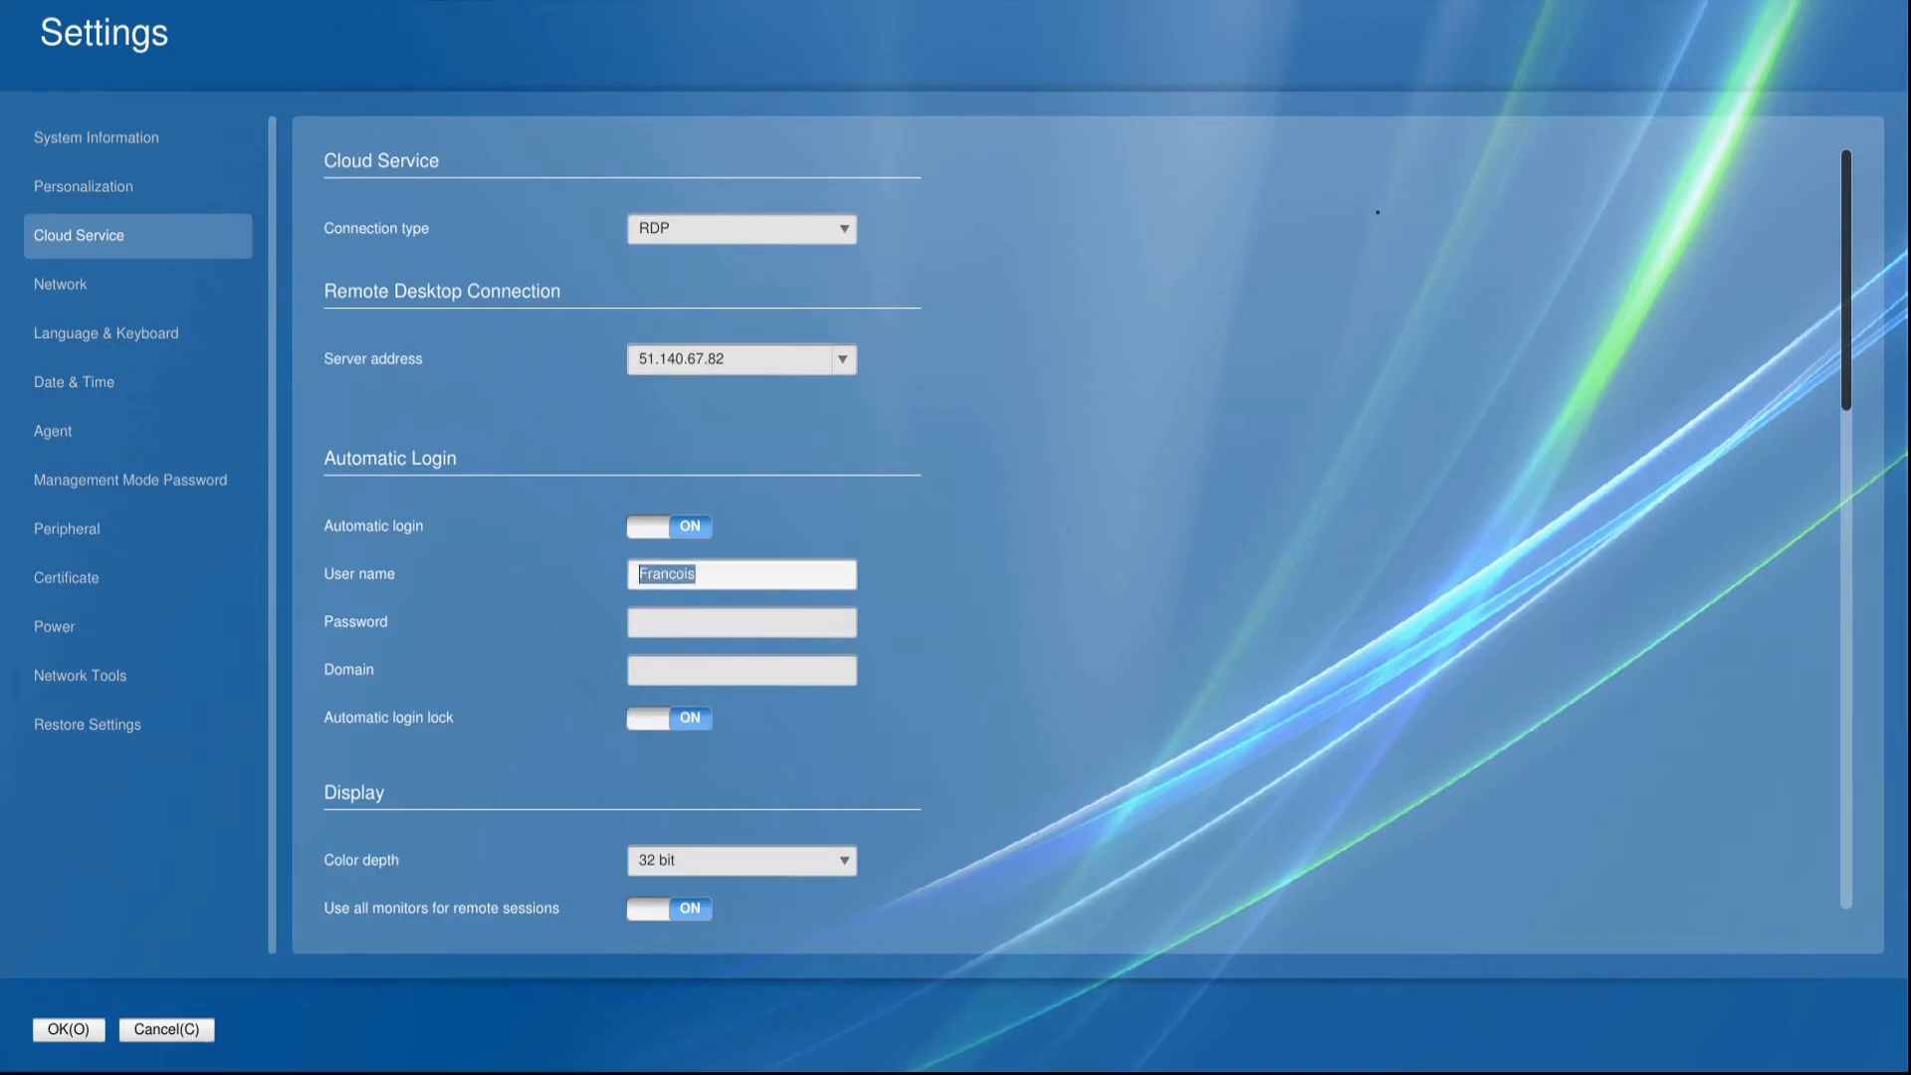
{"action": "left_click", "coordinate": [759, 716]}
Under device redirection, keep remote audio playback on "Play on this device" and set remote audio recording to "Record from this device".
{"action": "scroll", "coordinate": [759, 715], "scroll_direction": "down", "scroll_amount": 1}
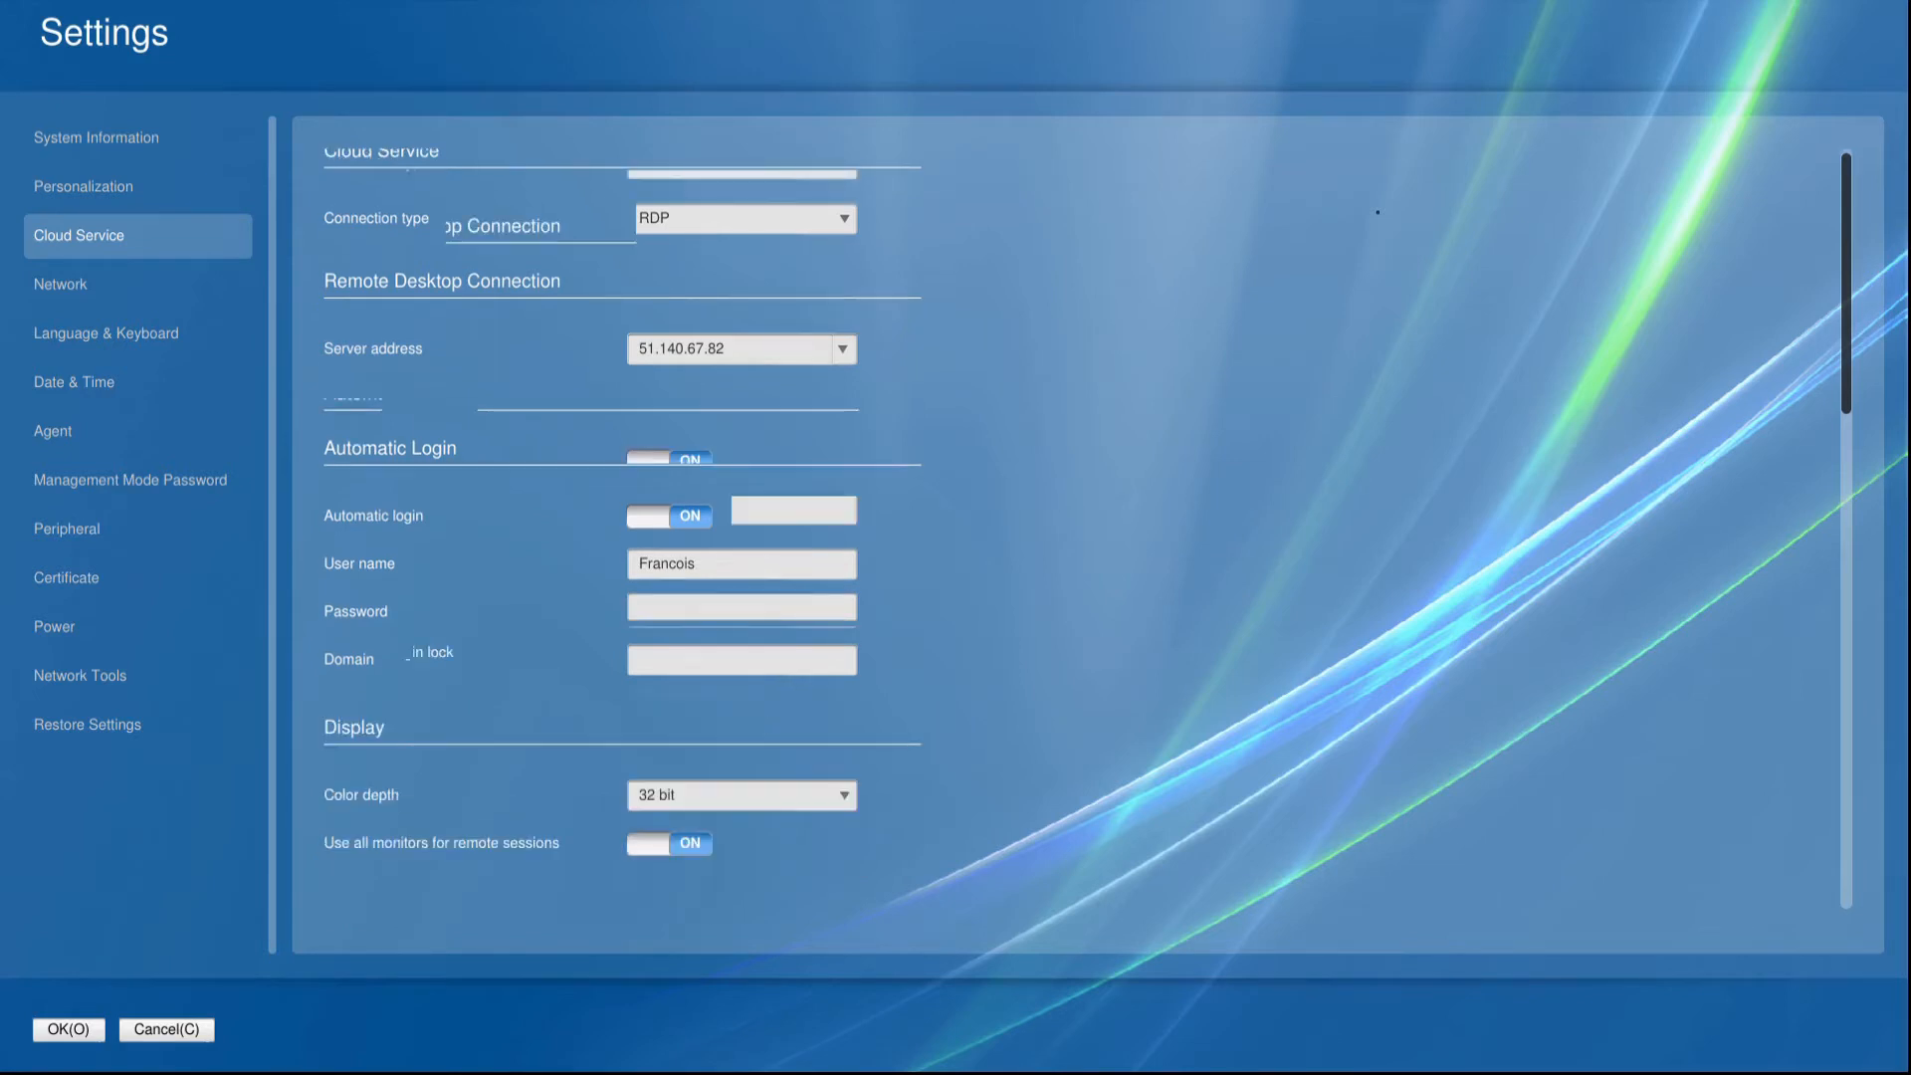
{"action": "scroll", "coordinate": [758, 716], "scroll_direction": "down", "scroll_amount": 2}
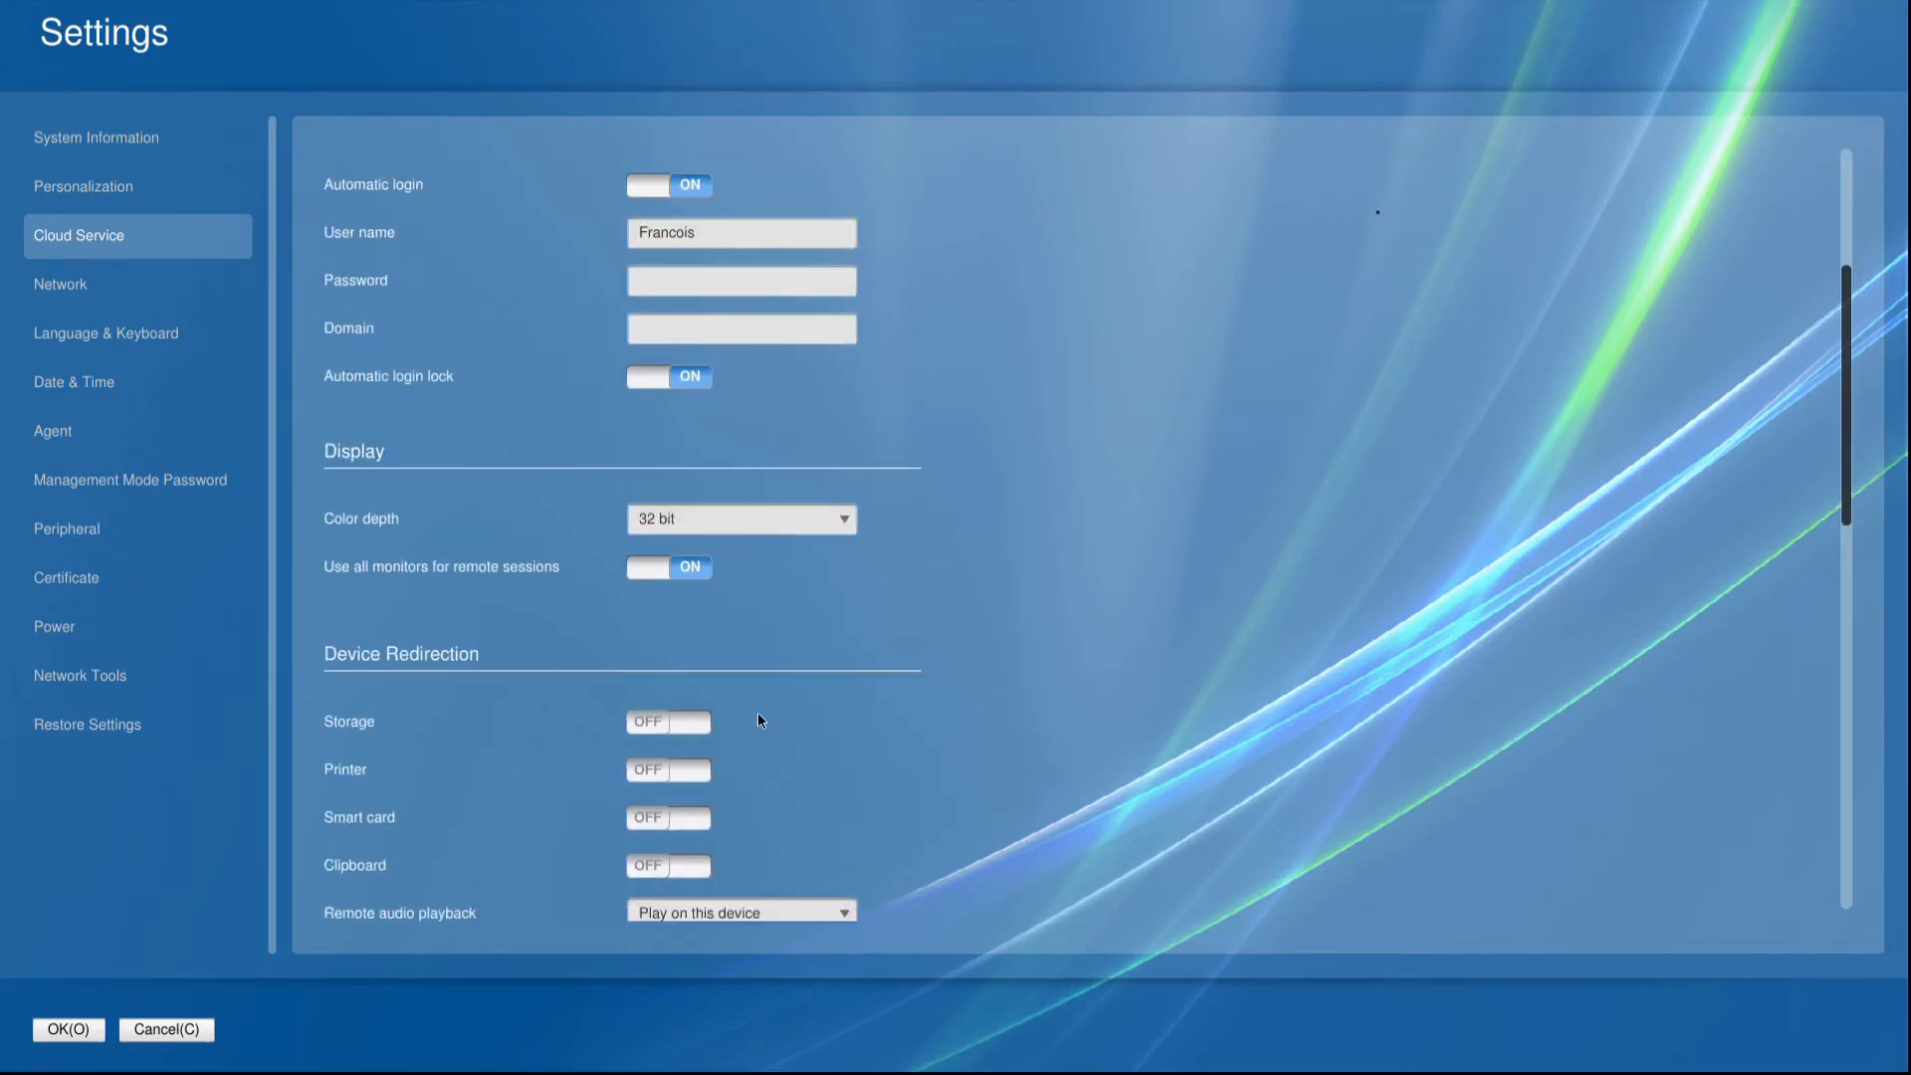
{"action": "scroll", "coordinate": [788, 624], "scroll_direction": "down", "scroll_amount": 1}
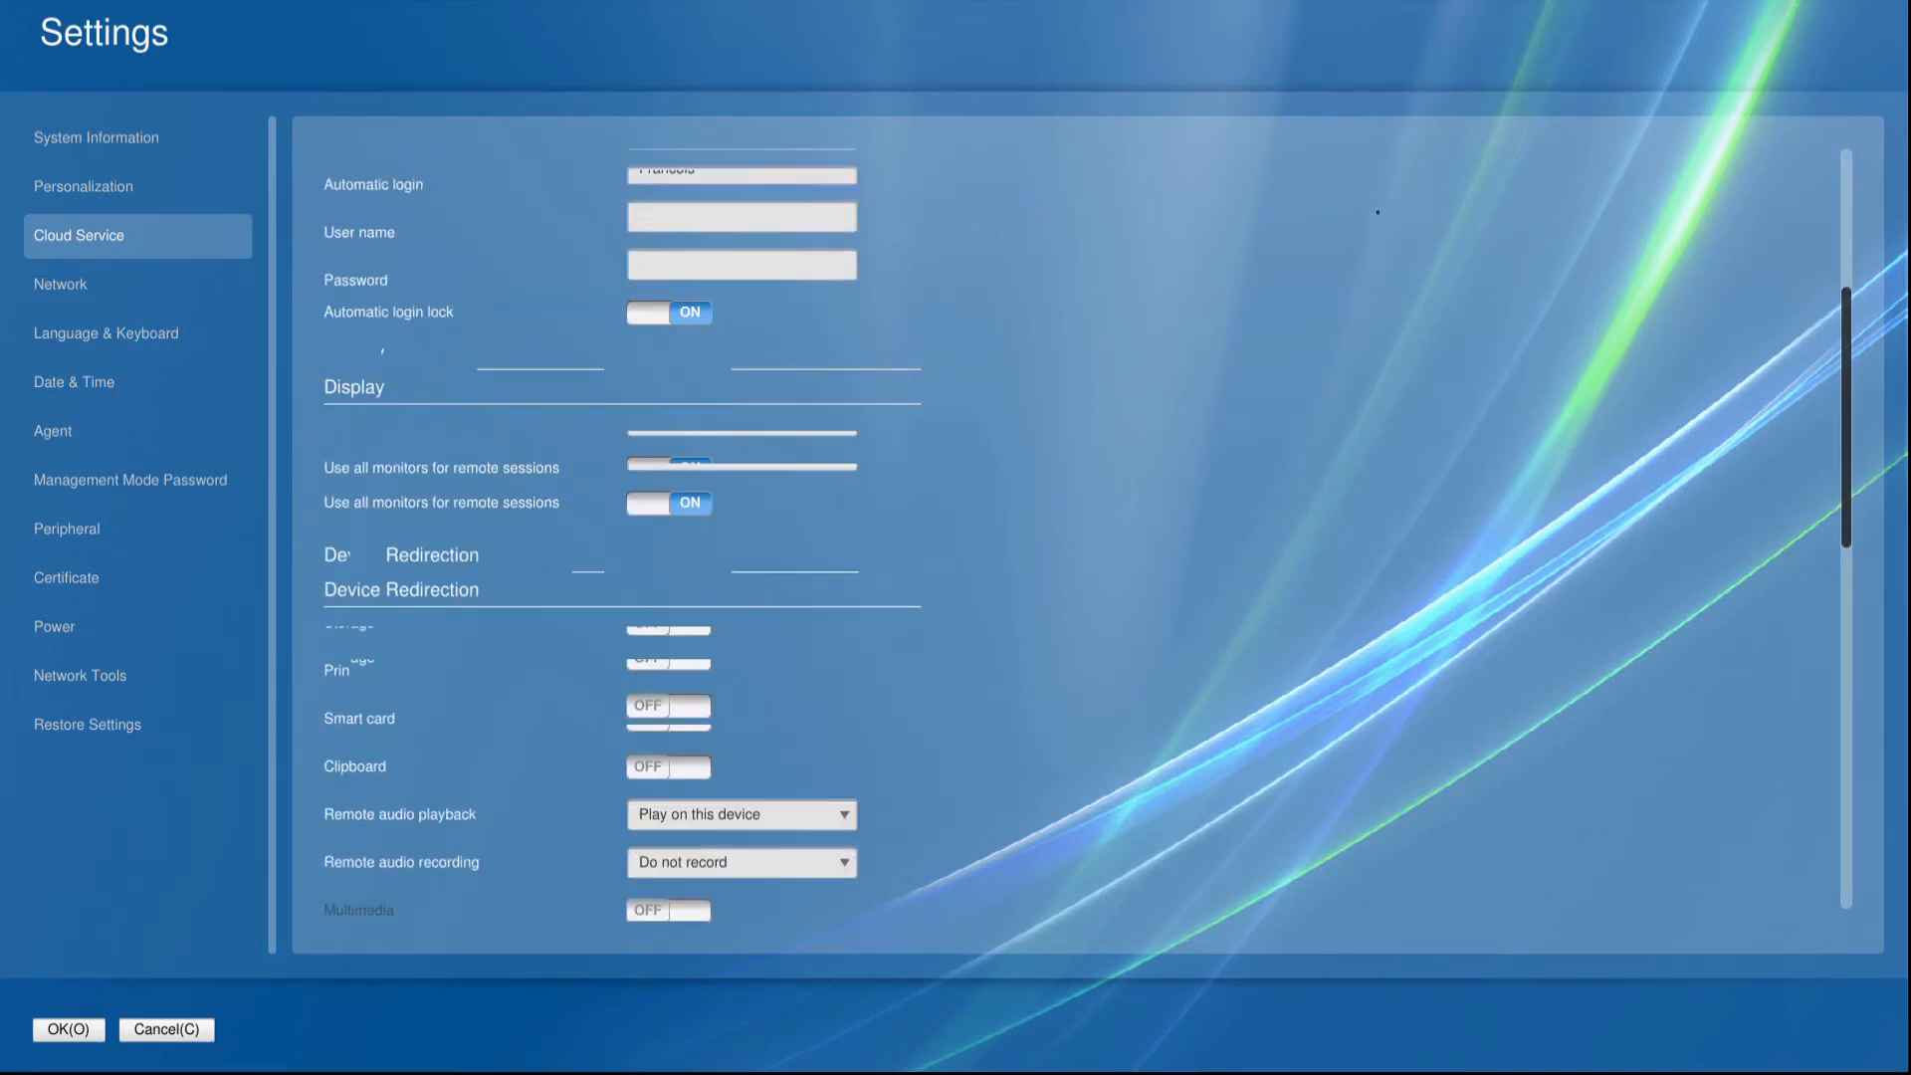
{"action": "scroll", "coordinate": [791, 630], "scroll_direction": "down", "scroll_amount": 1}
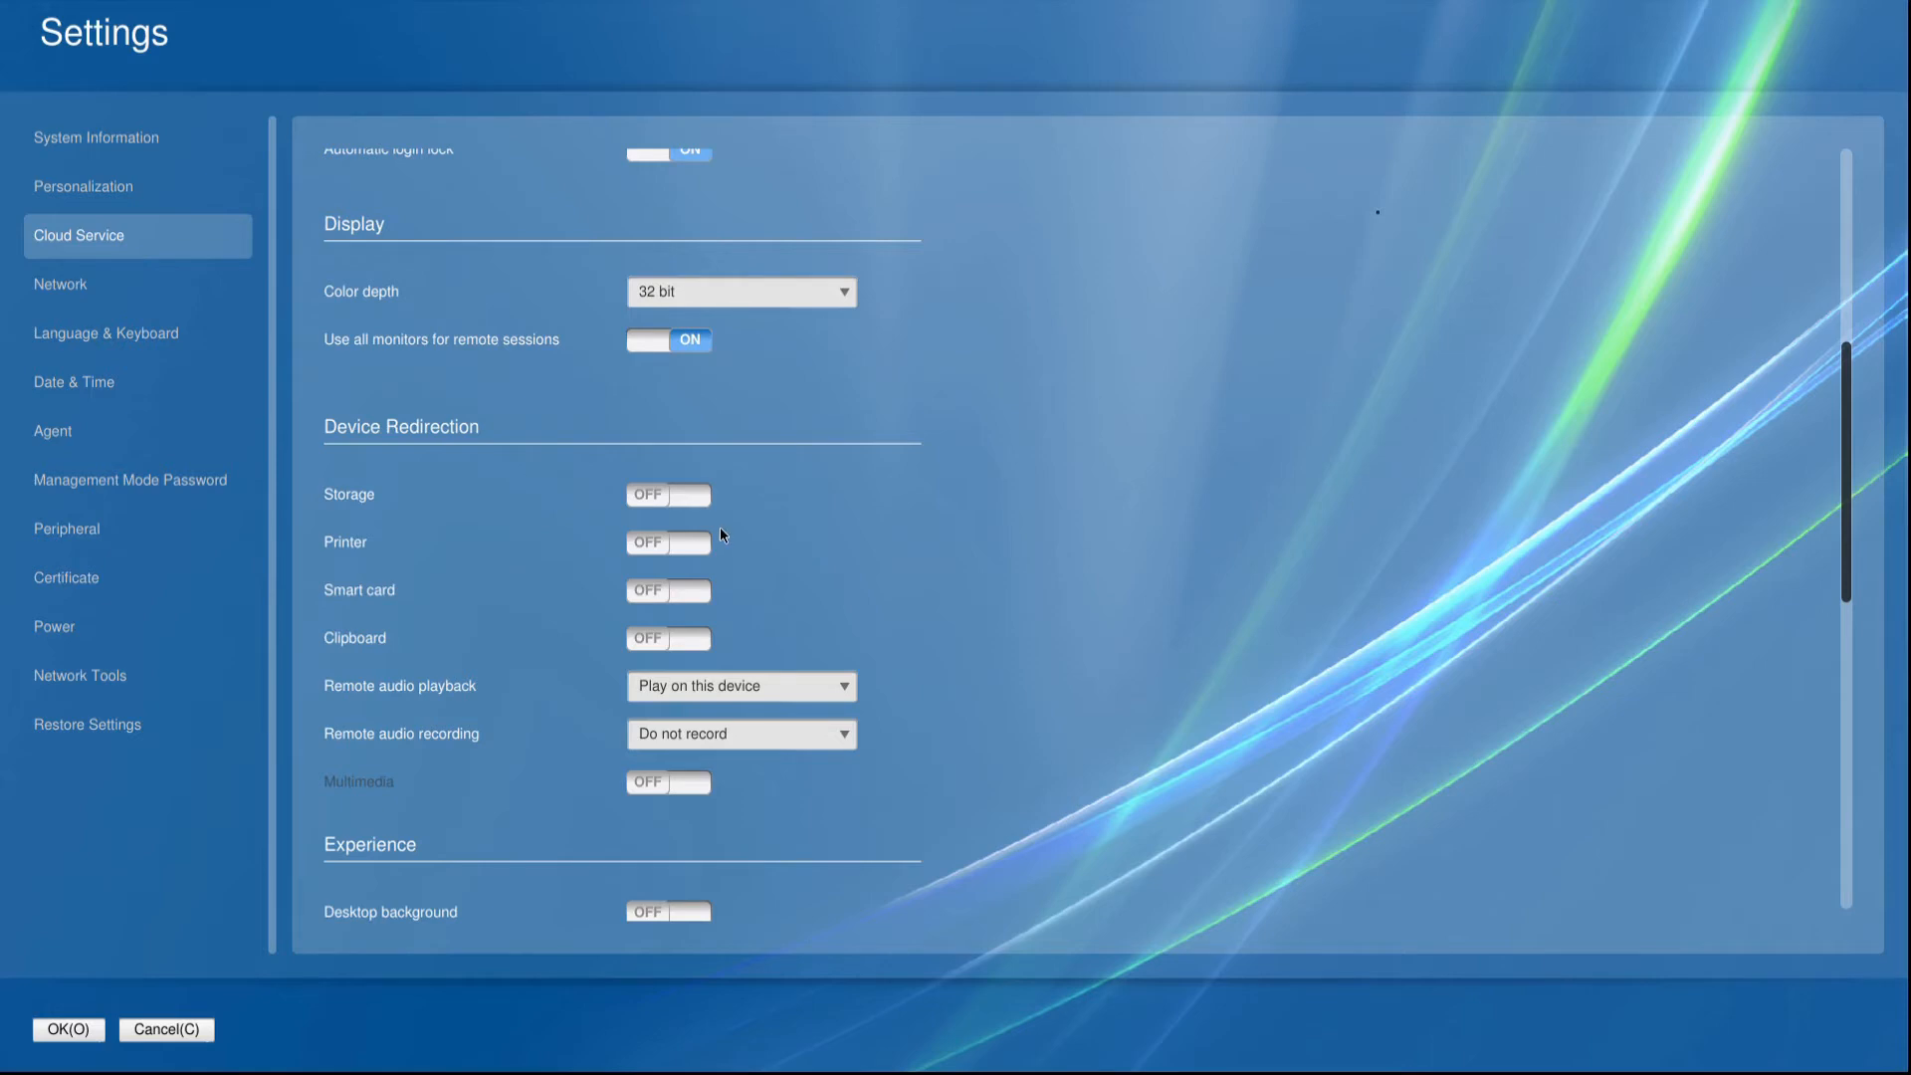
{"action": "scroll", "coordinate": [785, 551], "scroll_direction": "down", "scroll_amount": 1}
{"action": "left_click", "coordinate": [791, 573]}
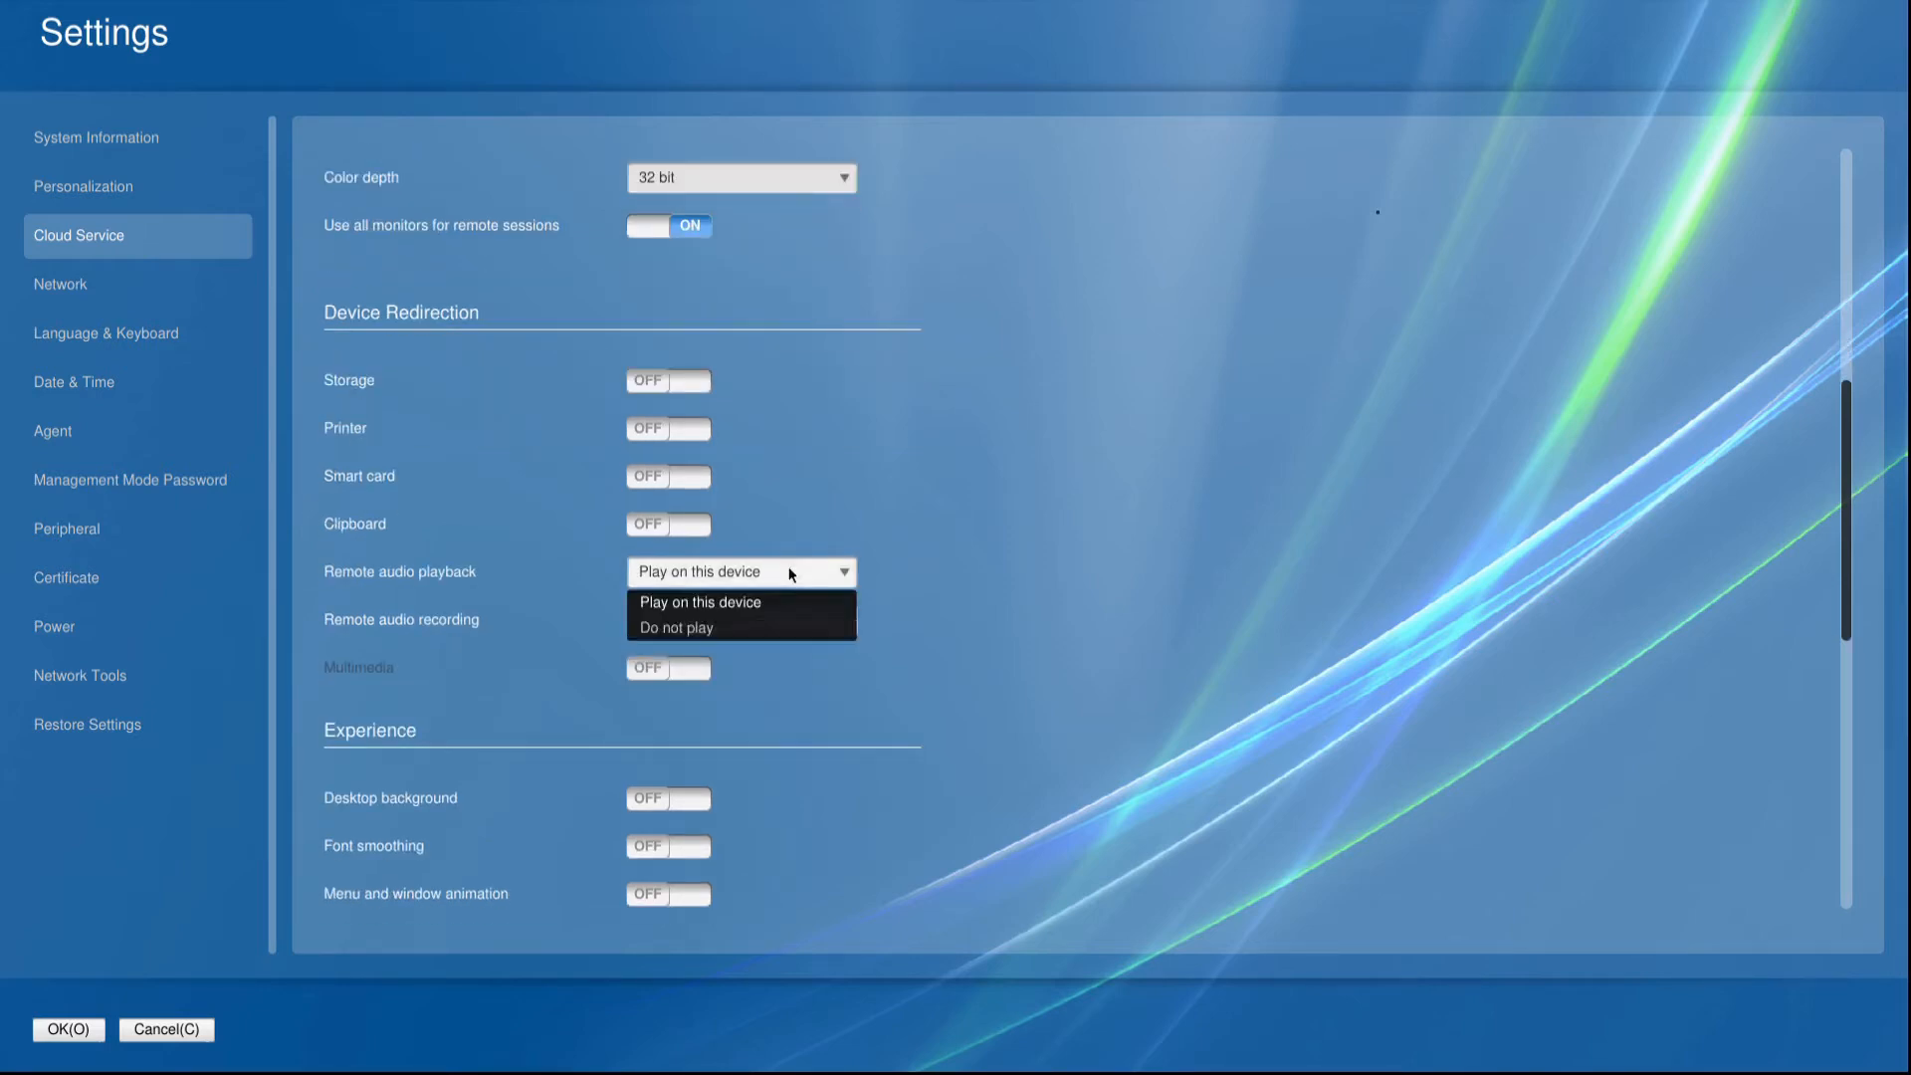
{"action": "left_click", "coordinate": [760, 605]}
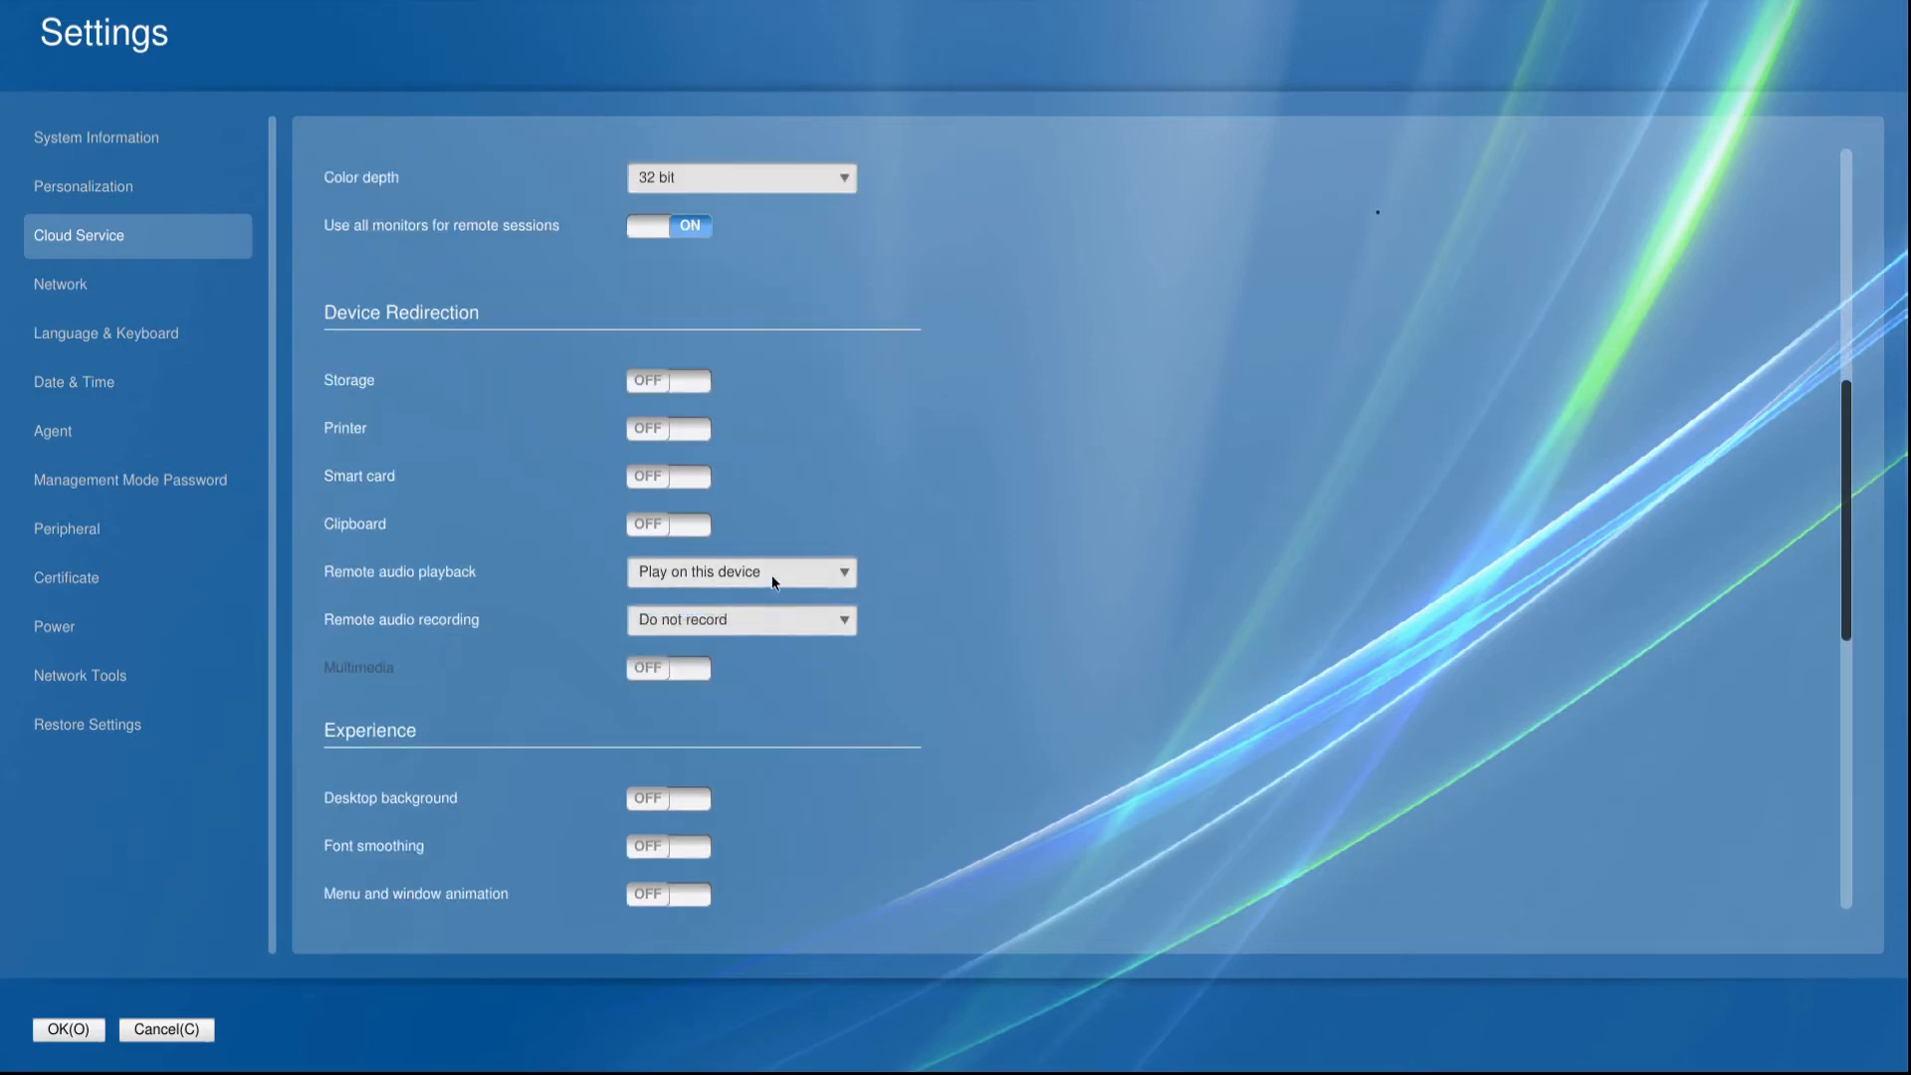
{"action": "left_click", "coordinate": [801, 618]}
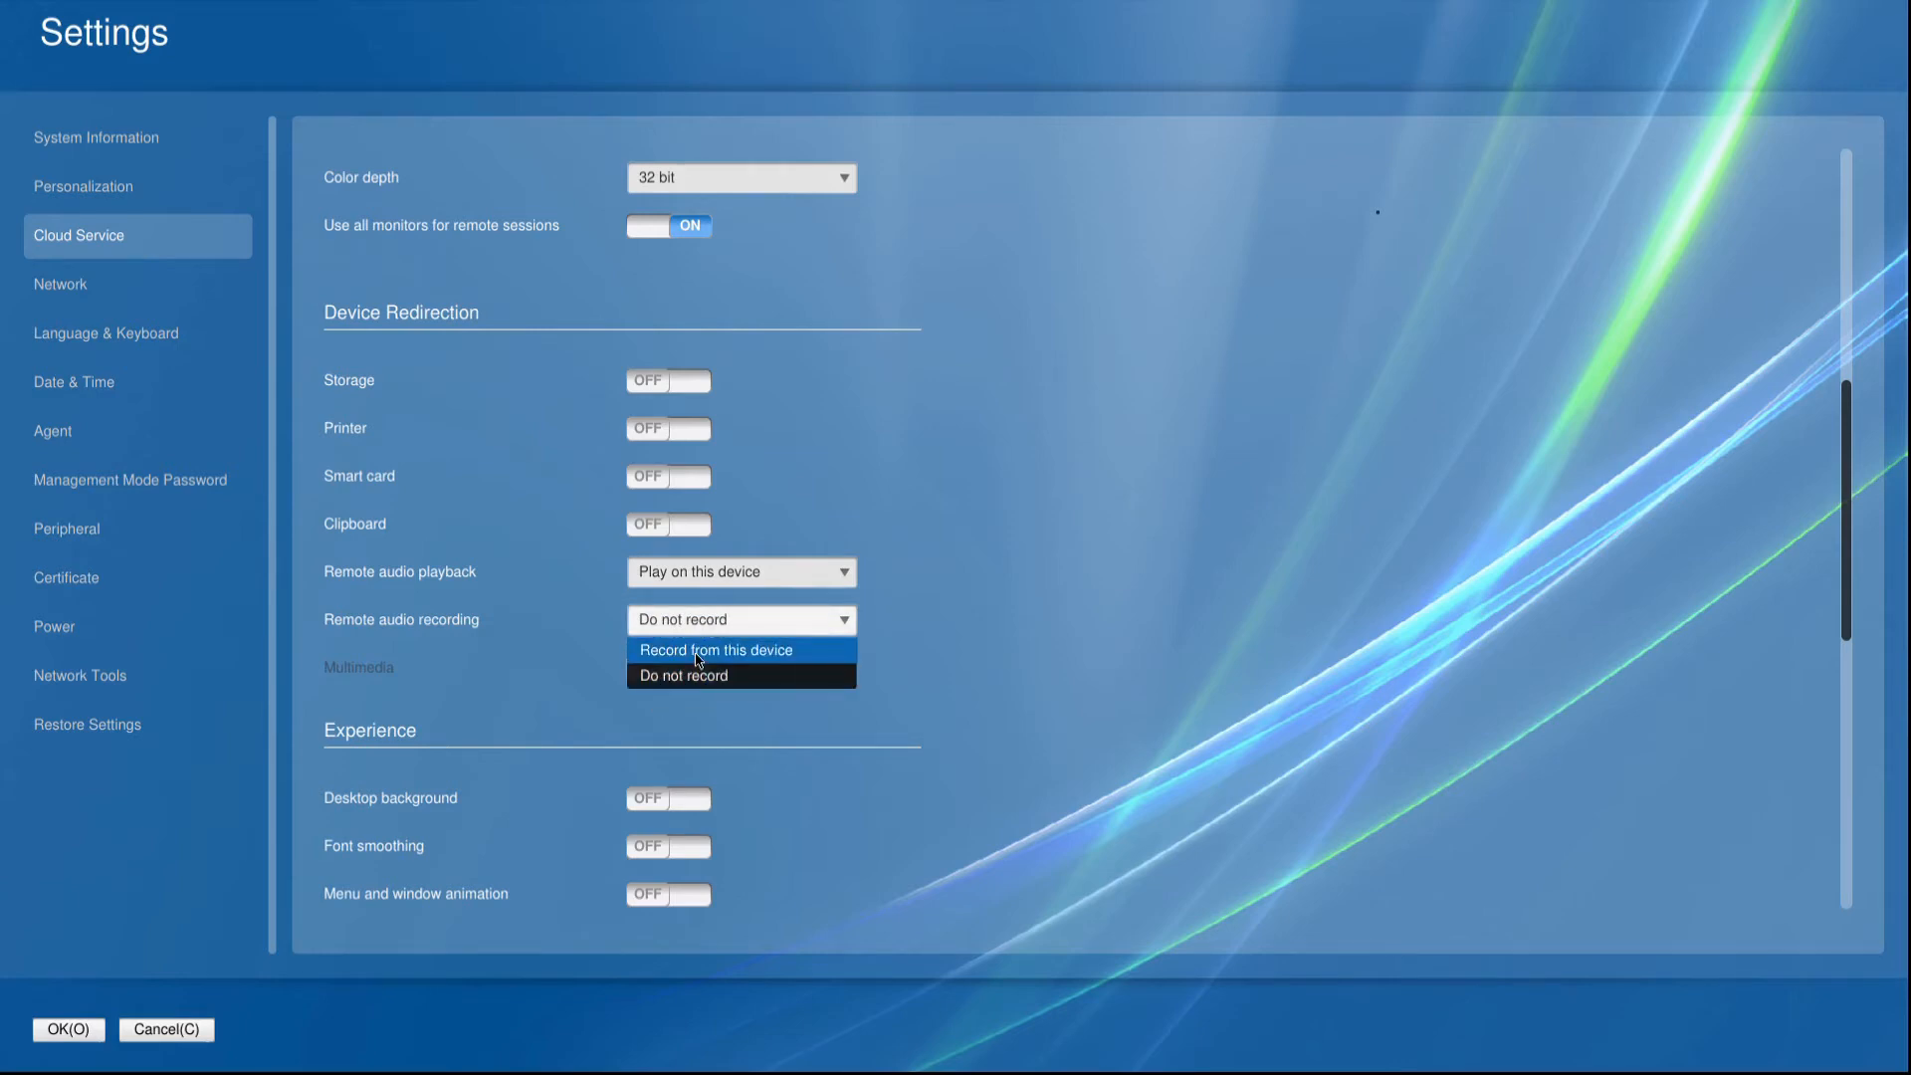
{"action": "left_click", "coordinate": [696, 654]}
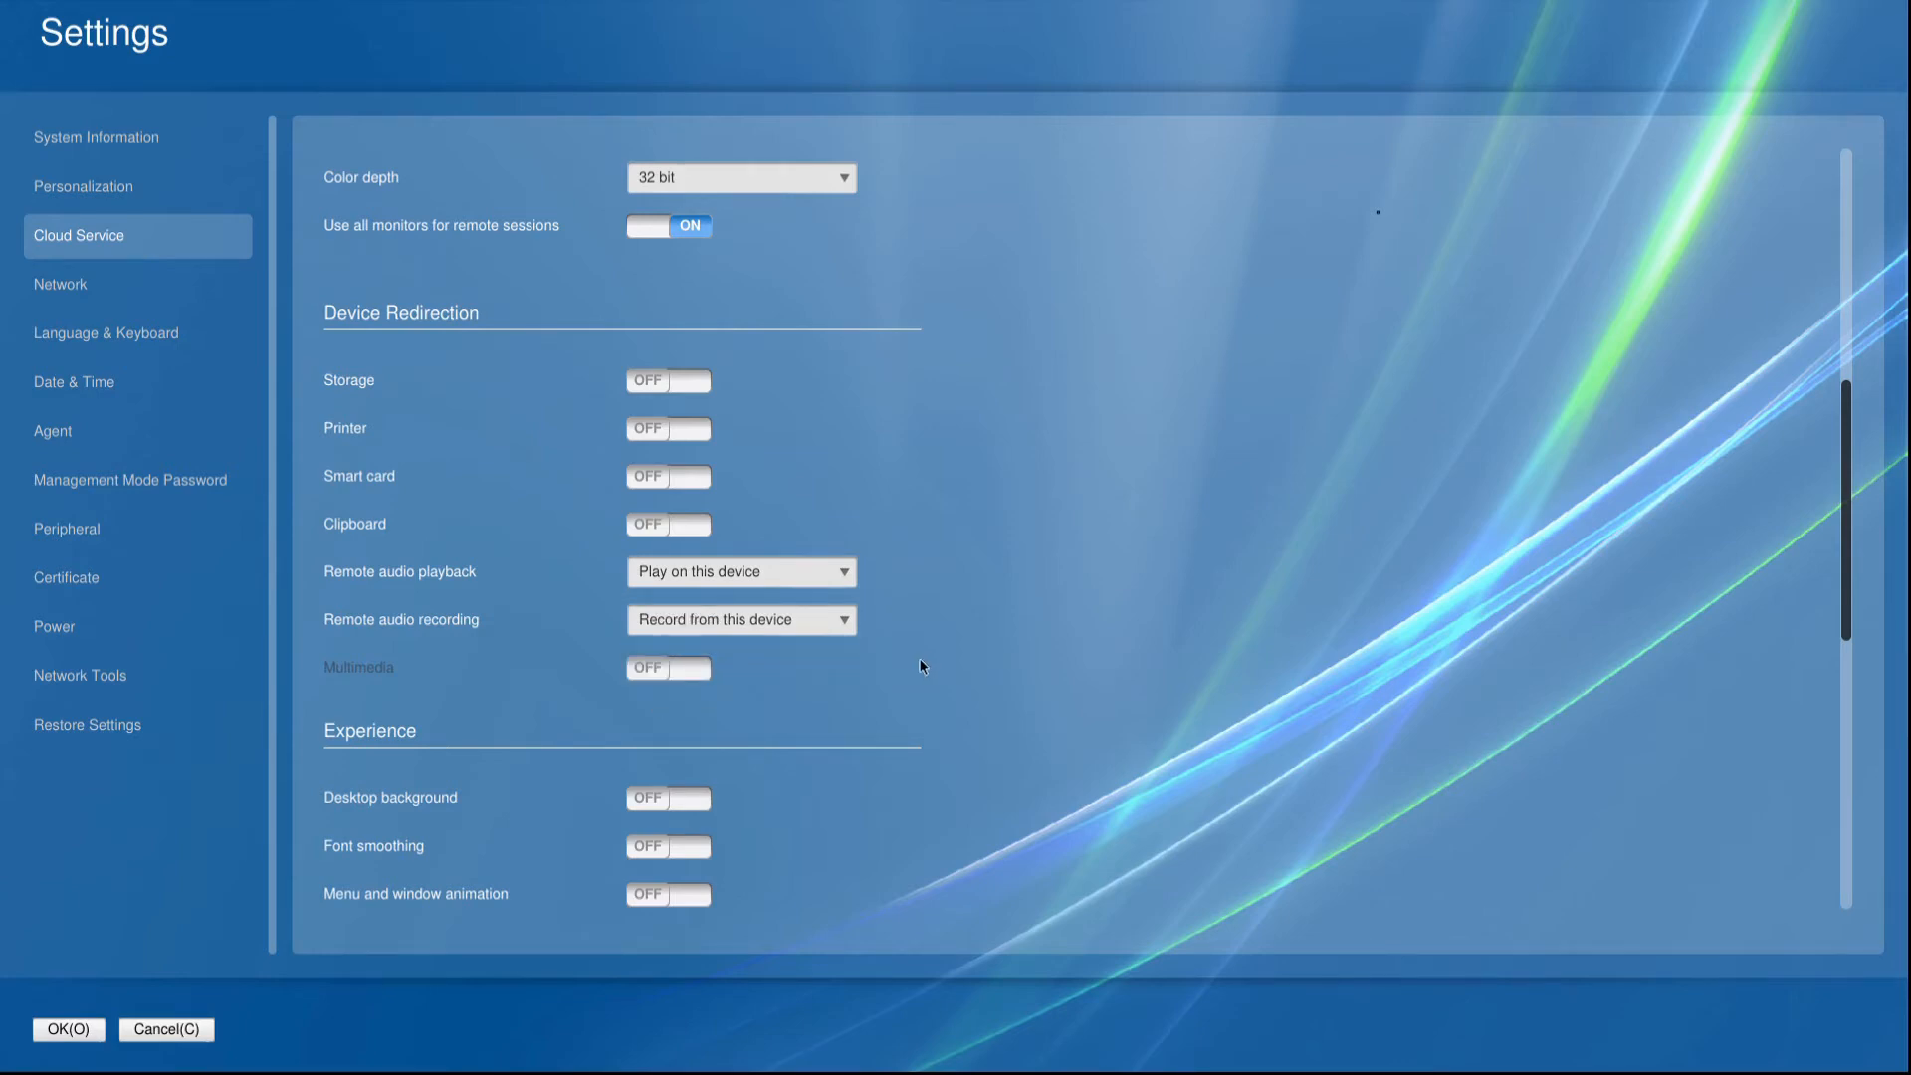
Turn on font smoothing in the Experience section of the RDP settings.
{"action": "scroll", "coordinate": [923, 667], "scroll_direction": "down", "scroll_amount": 2}
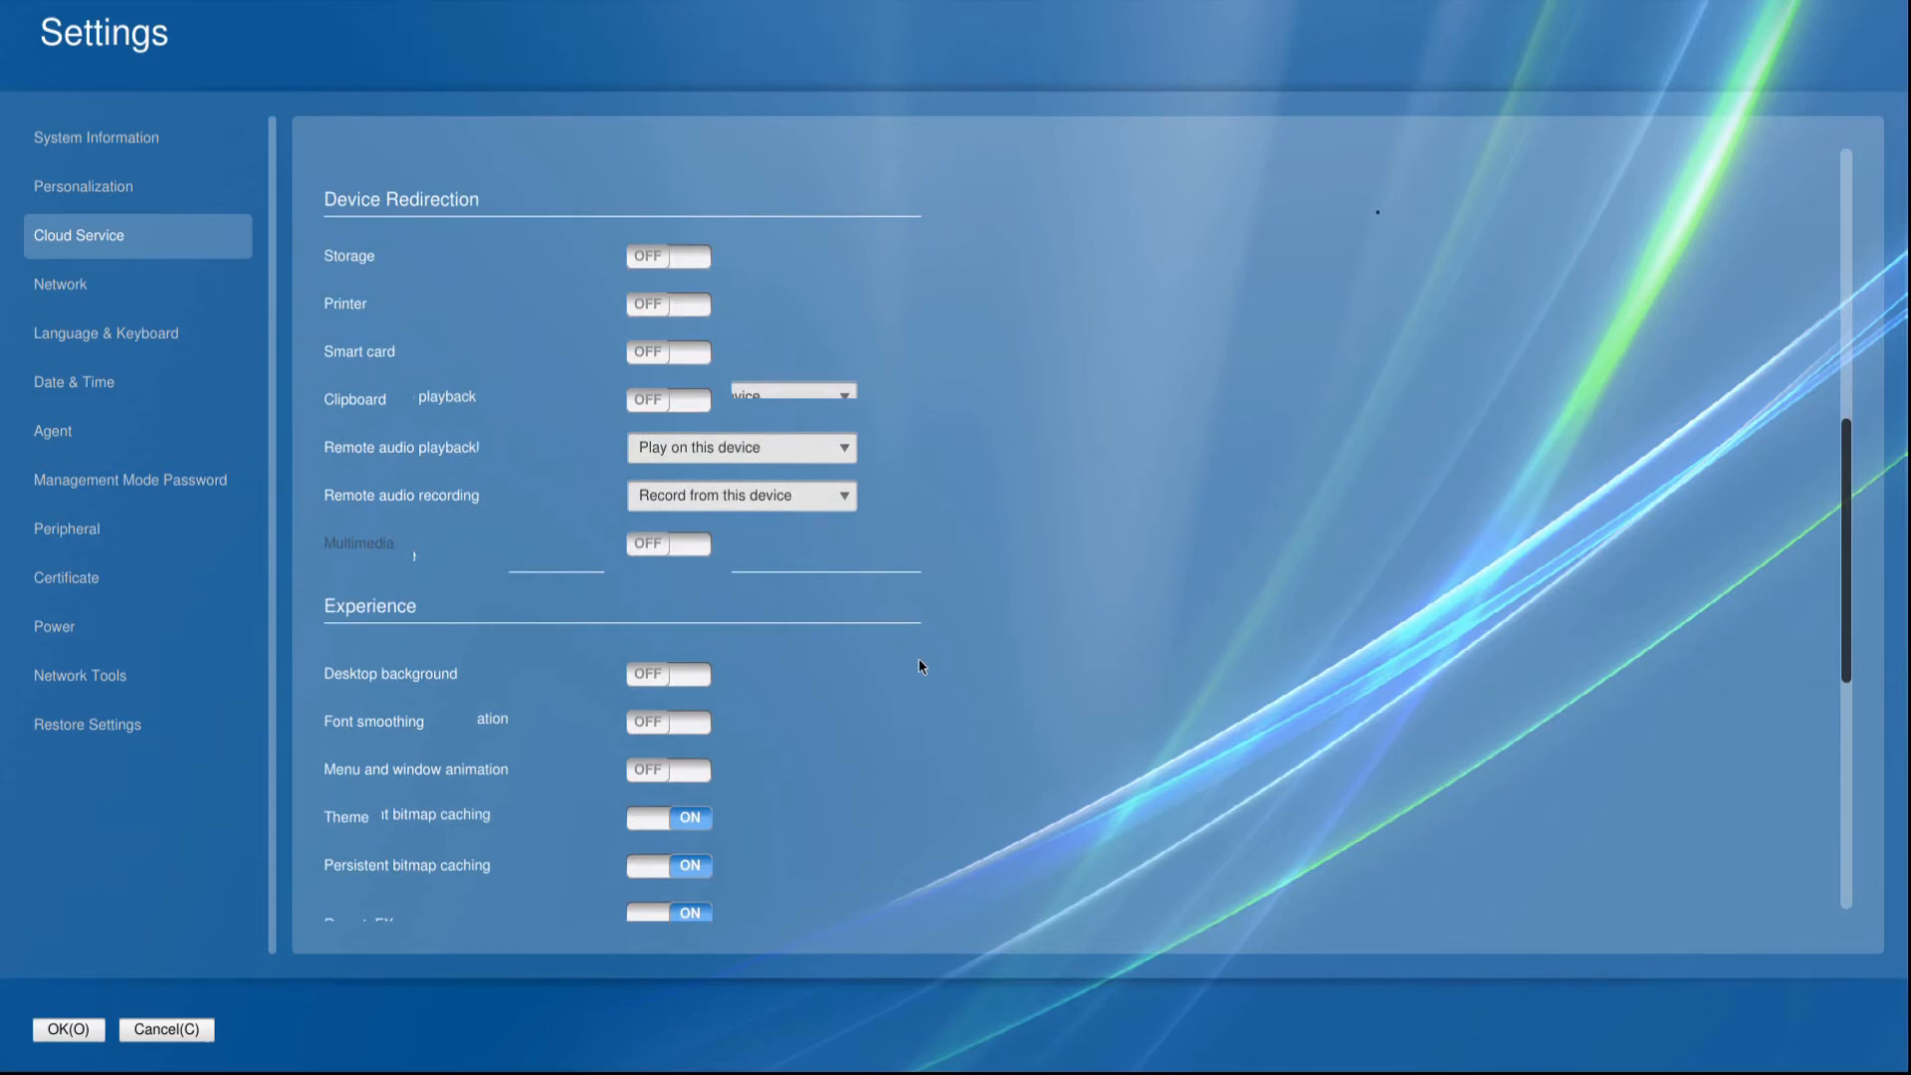
{"action": "scroll", "coordinate": [922, 667], "scroll_direction": "down", "scroll_amount": 3}
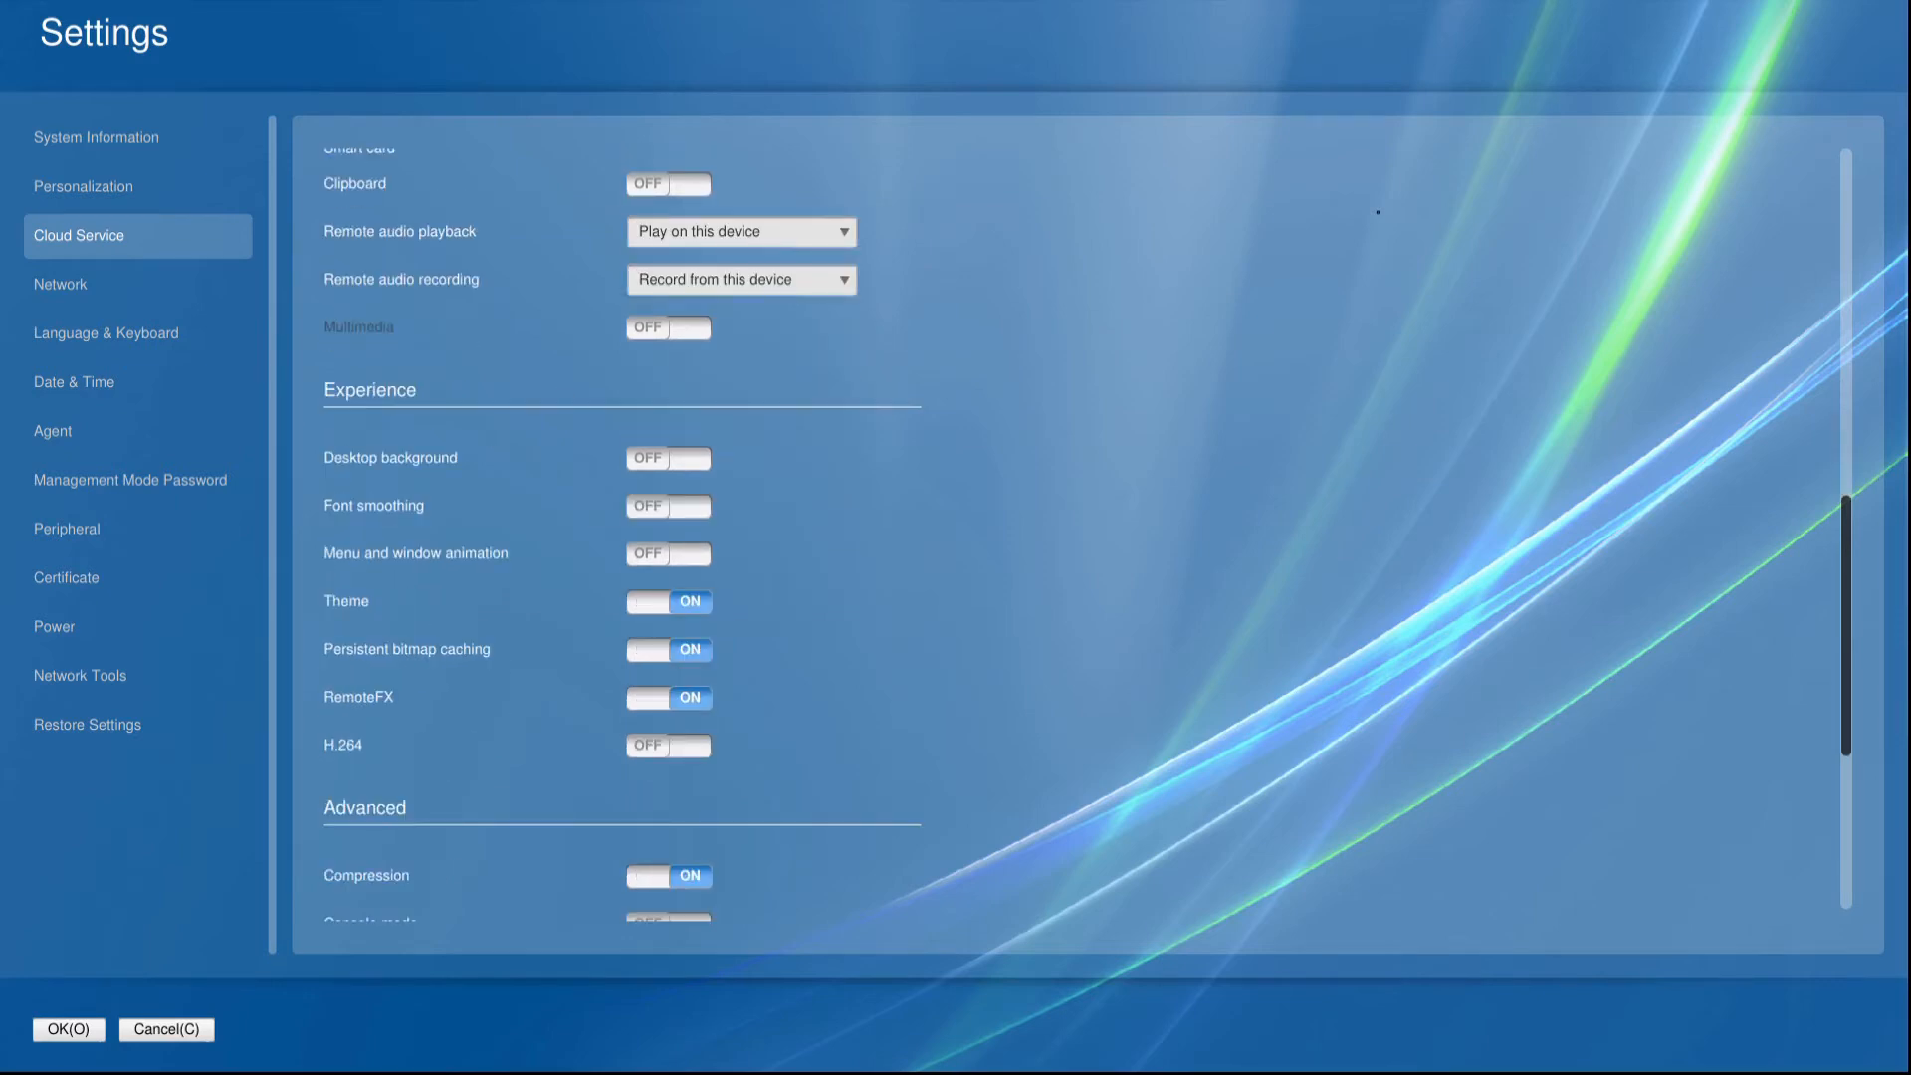
{"action": "left_click", "coordinate": [668, 508]}
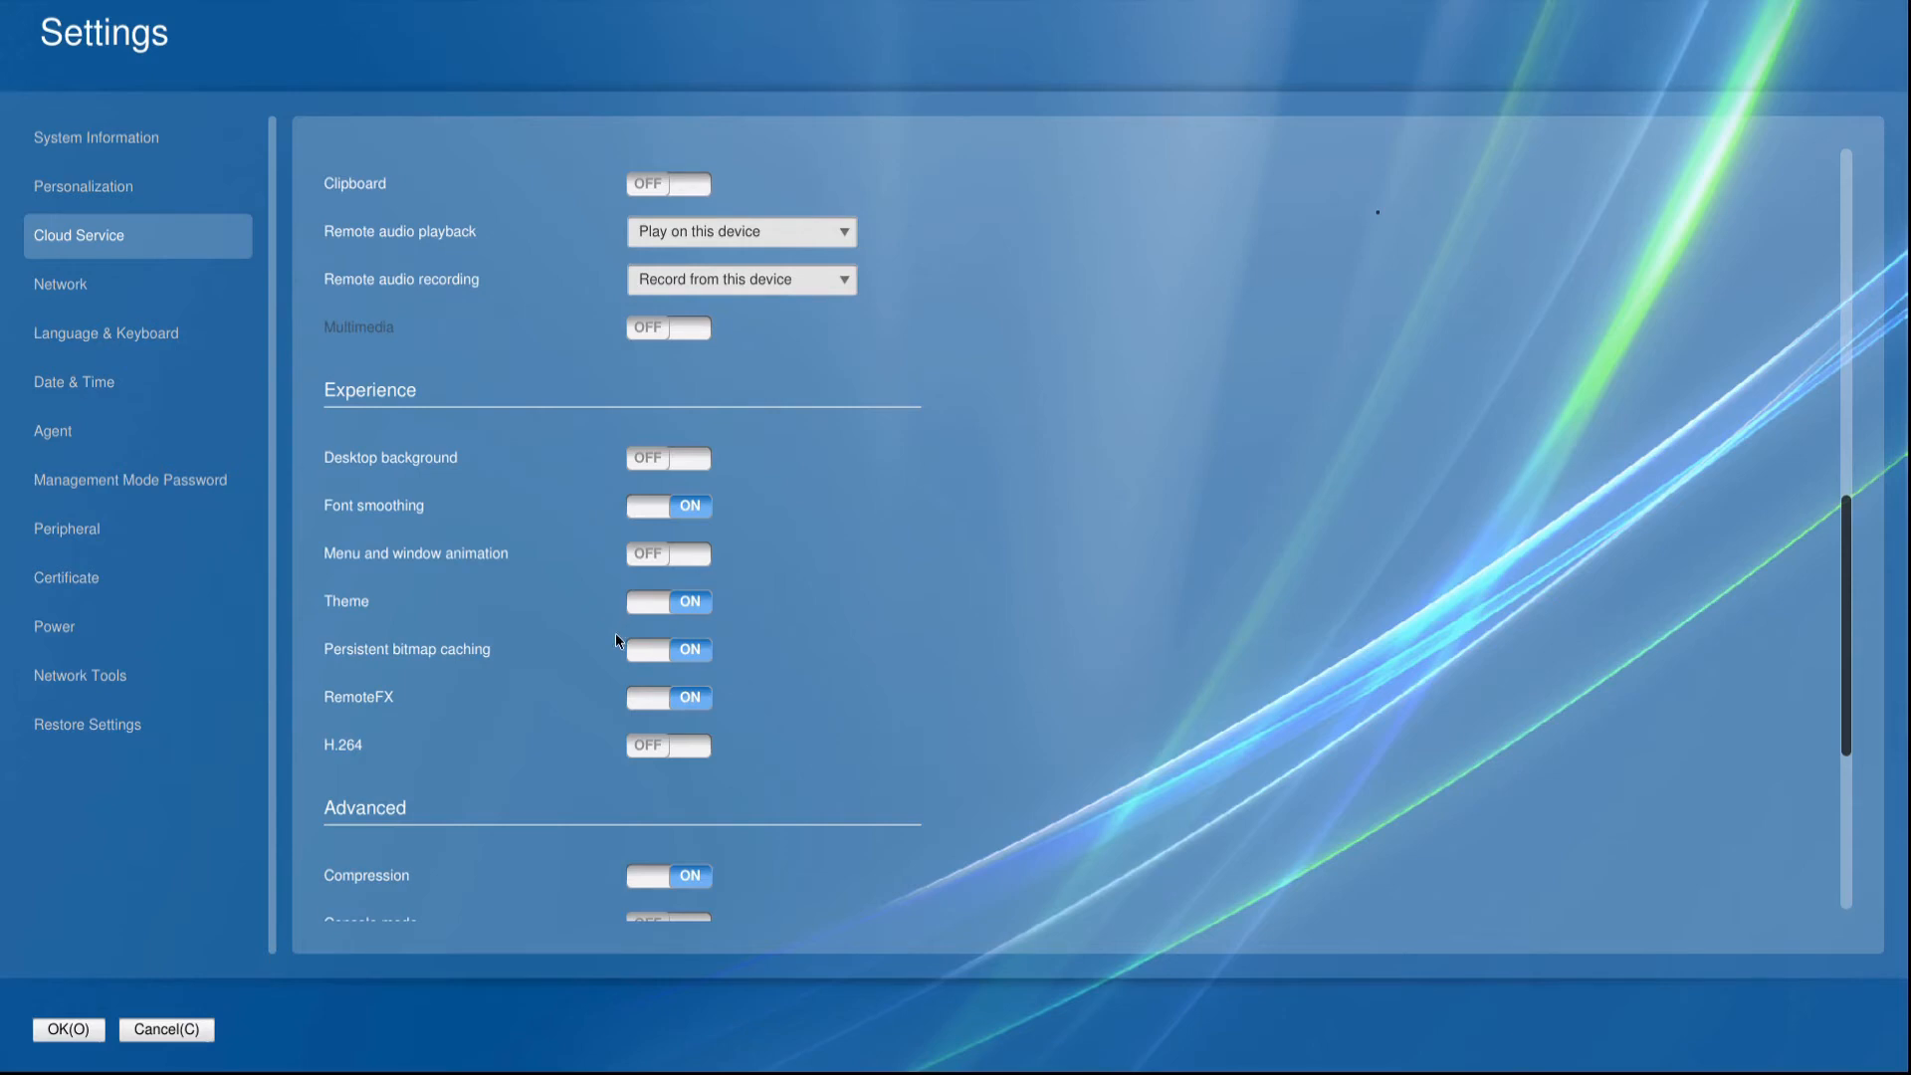
Review the Advanced and RD Gateway options of the RDP connection.
{"action": "scroll", "coordinate": [615, 631], "scroll_direction": "down", "scroll_amount": 1}
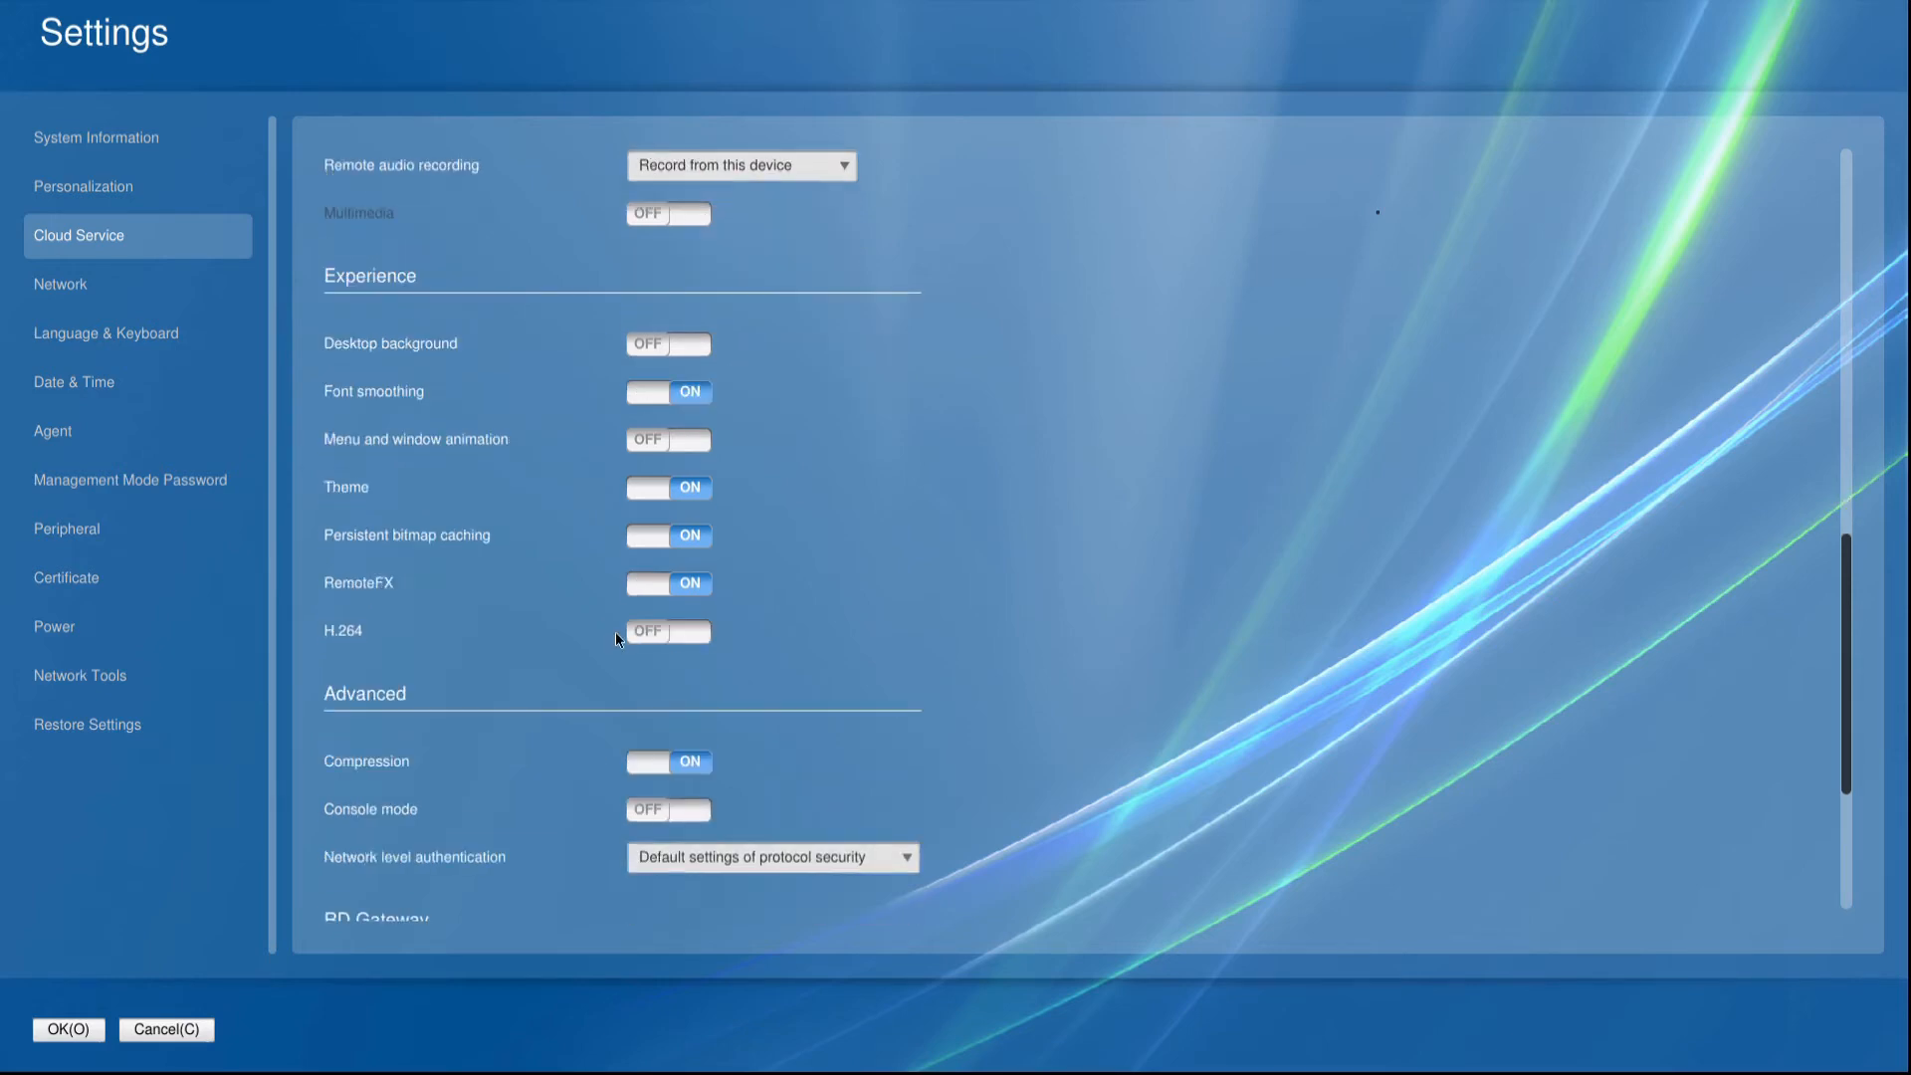
{"action": "scroll", "coordinate": [615, 631], "scroll_direction": "down", "scroll_amount": 1}
{"action": "scroll", "coordinate": [615, 631], "scroll_direction": "down", "scroll_amount": 1}
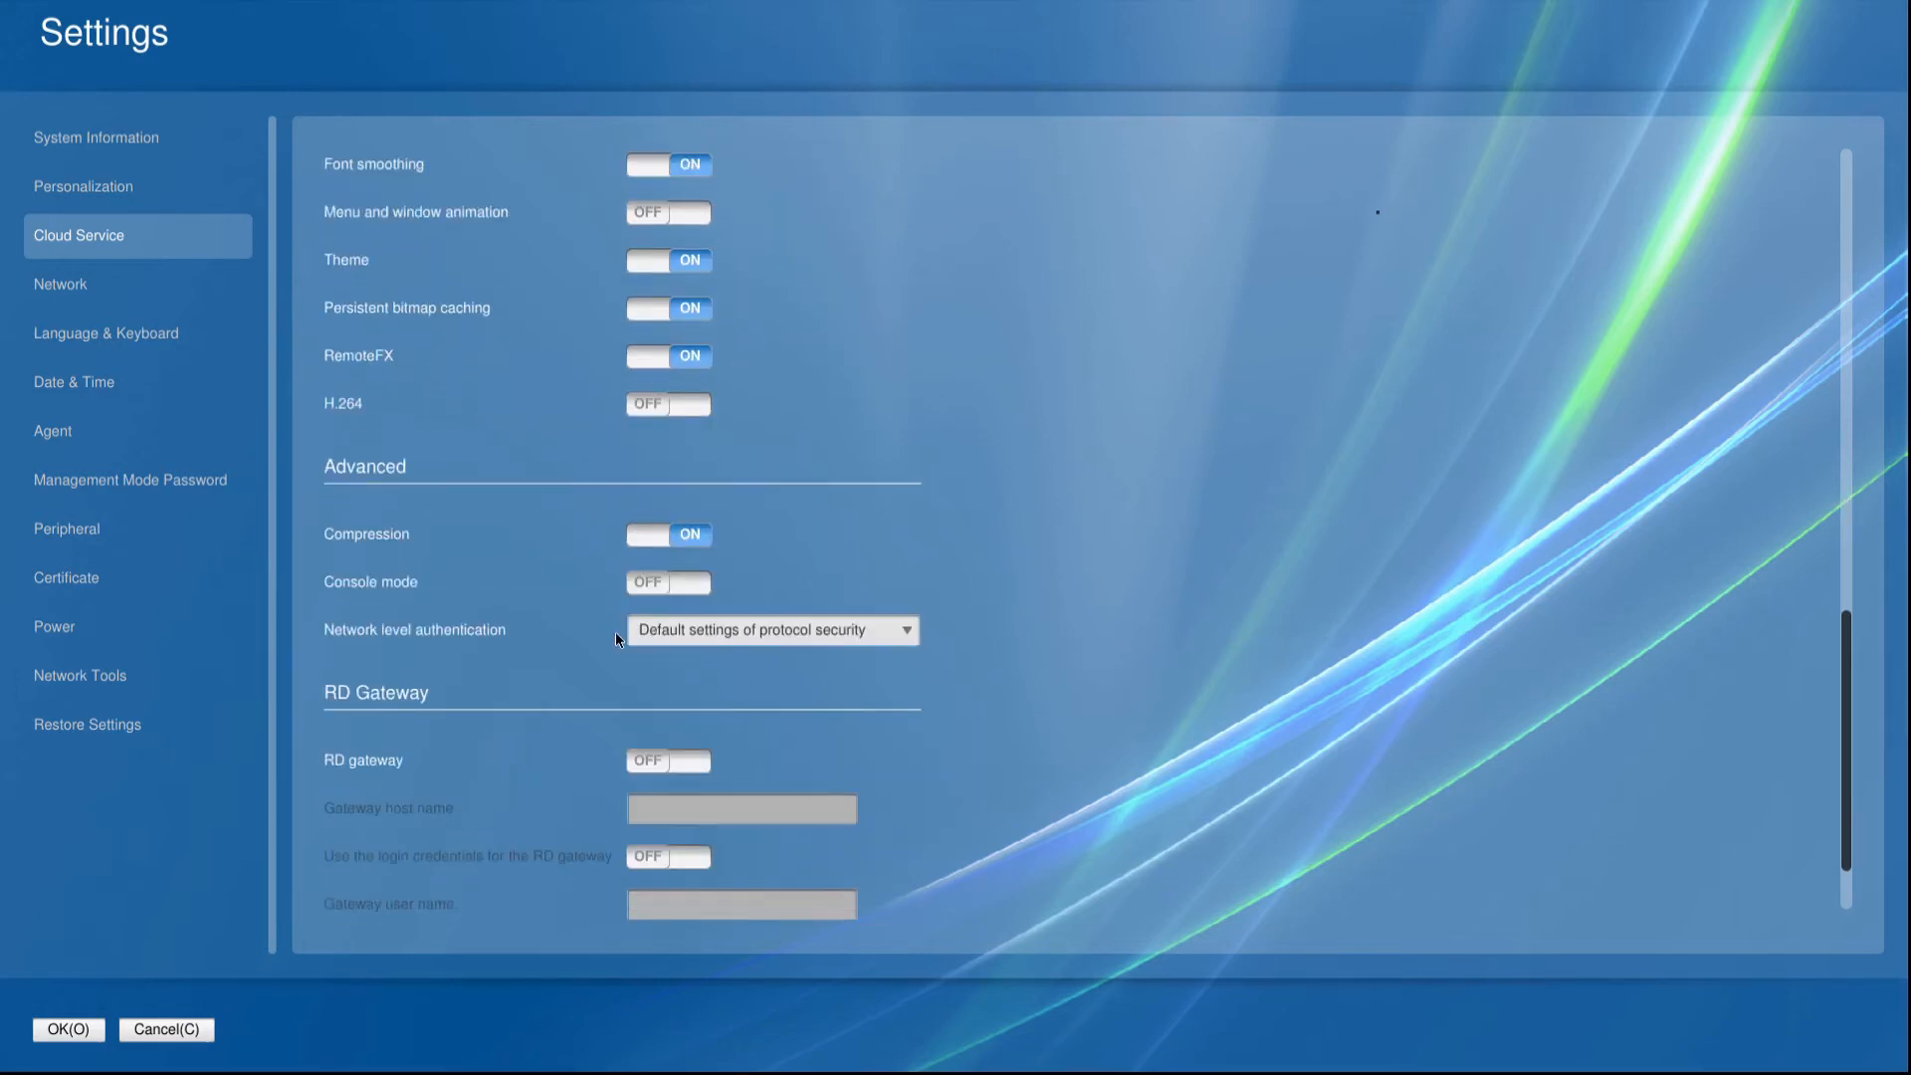
{"action": "scroll", "coordinate": [615, 639], "scroll_direction": "down", "scroll_amount": 1}
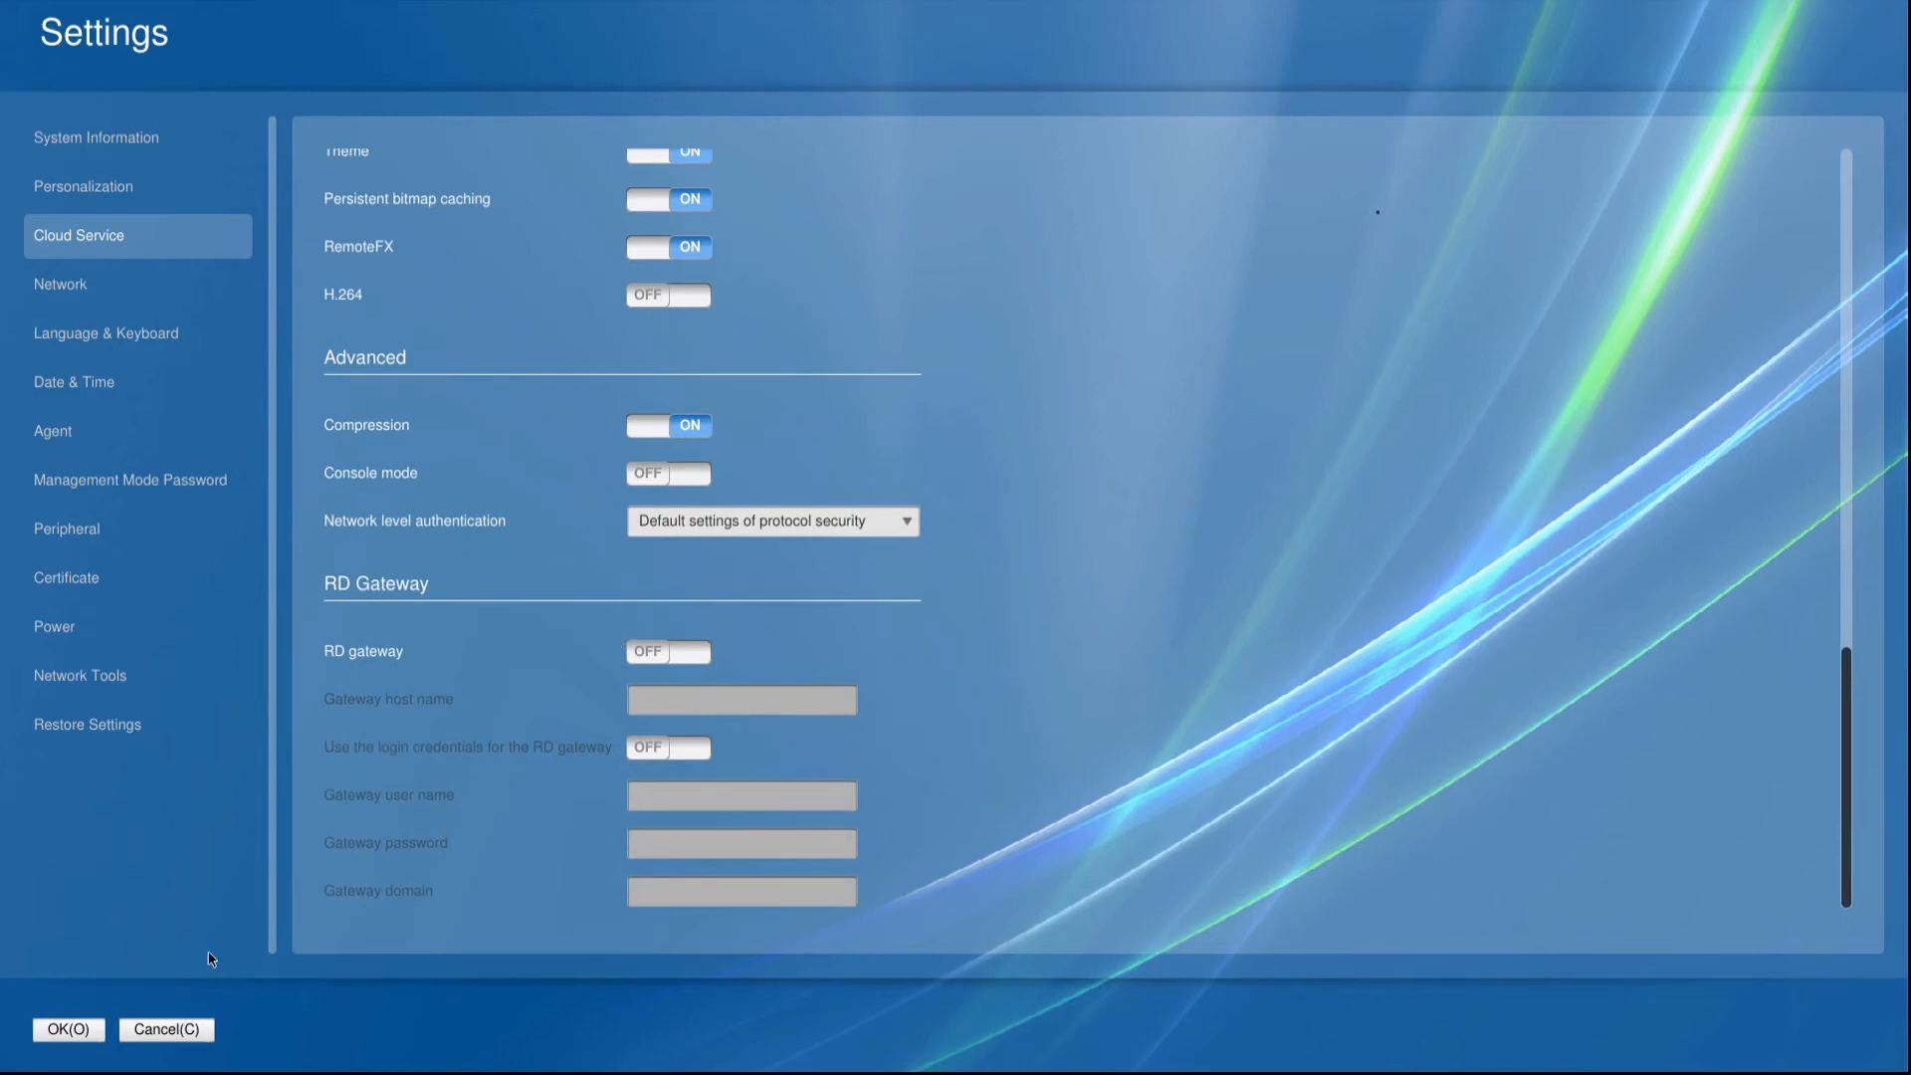
Open the network settings and view the available network cards, leaving the wireless adapter selected.
{"action": "left_click", "coordinate": [69, 287]}
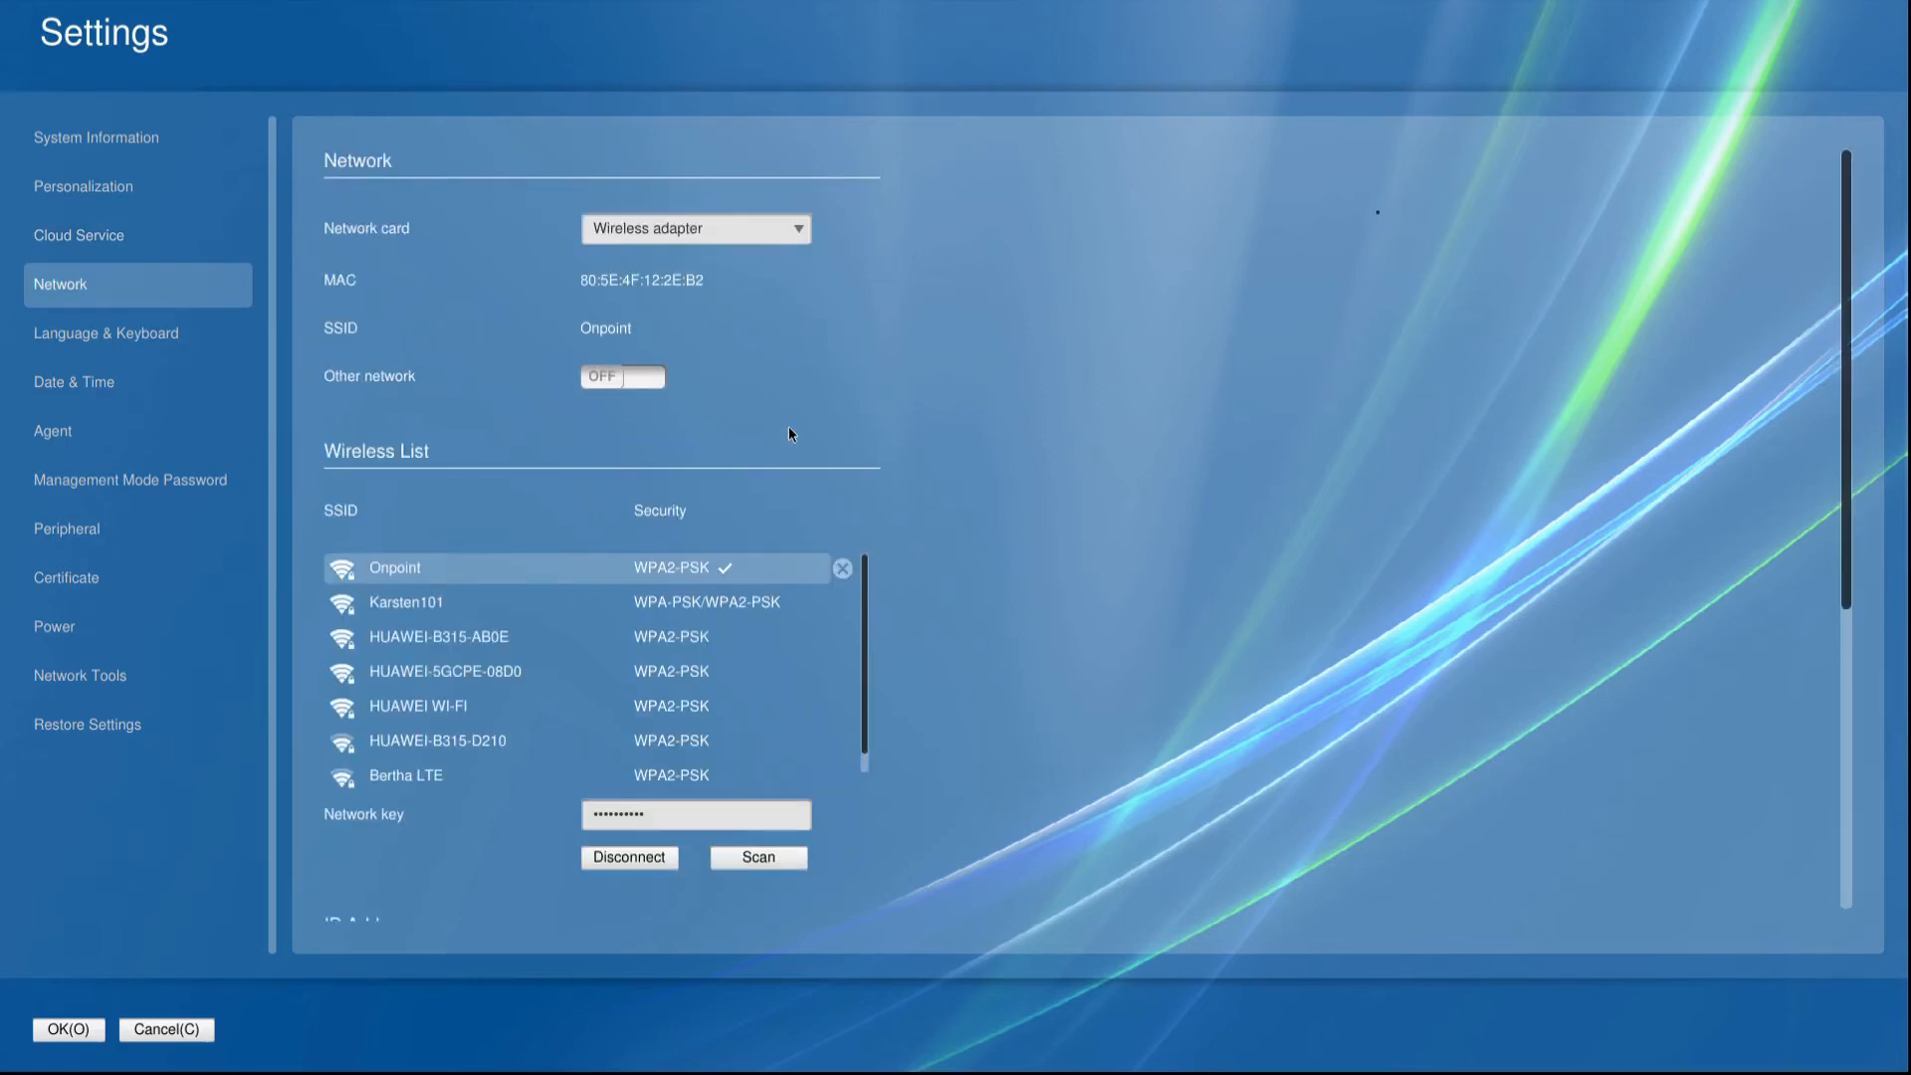
{"action": "left_click", "coordinate": [717, 243]}
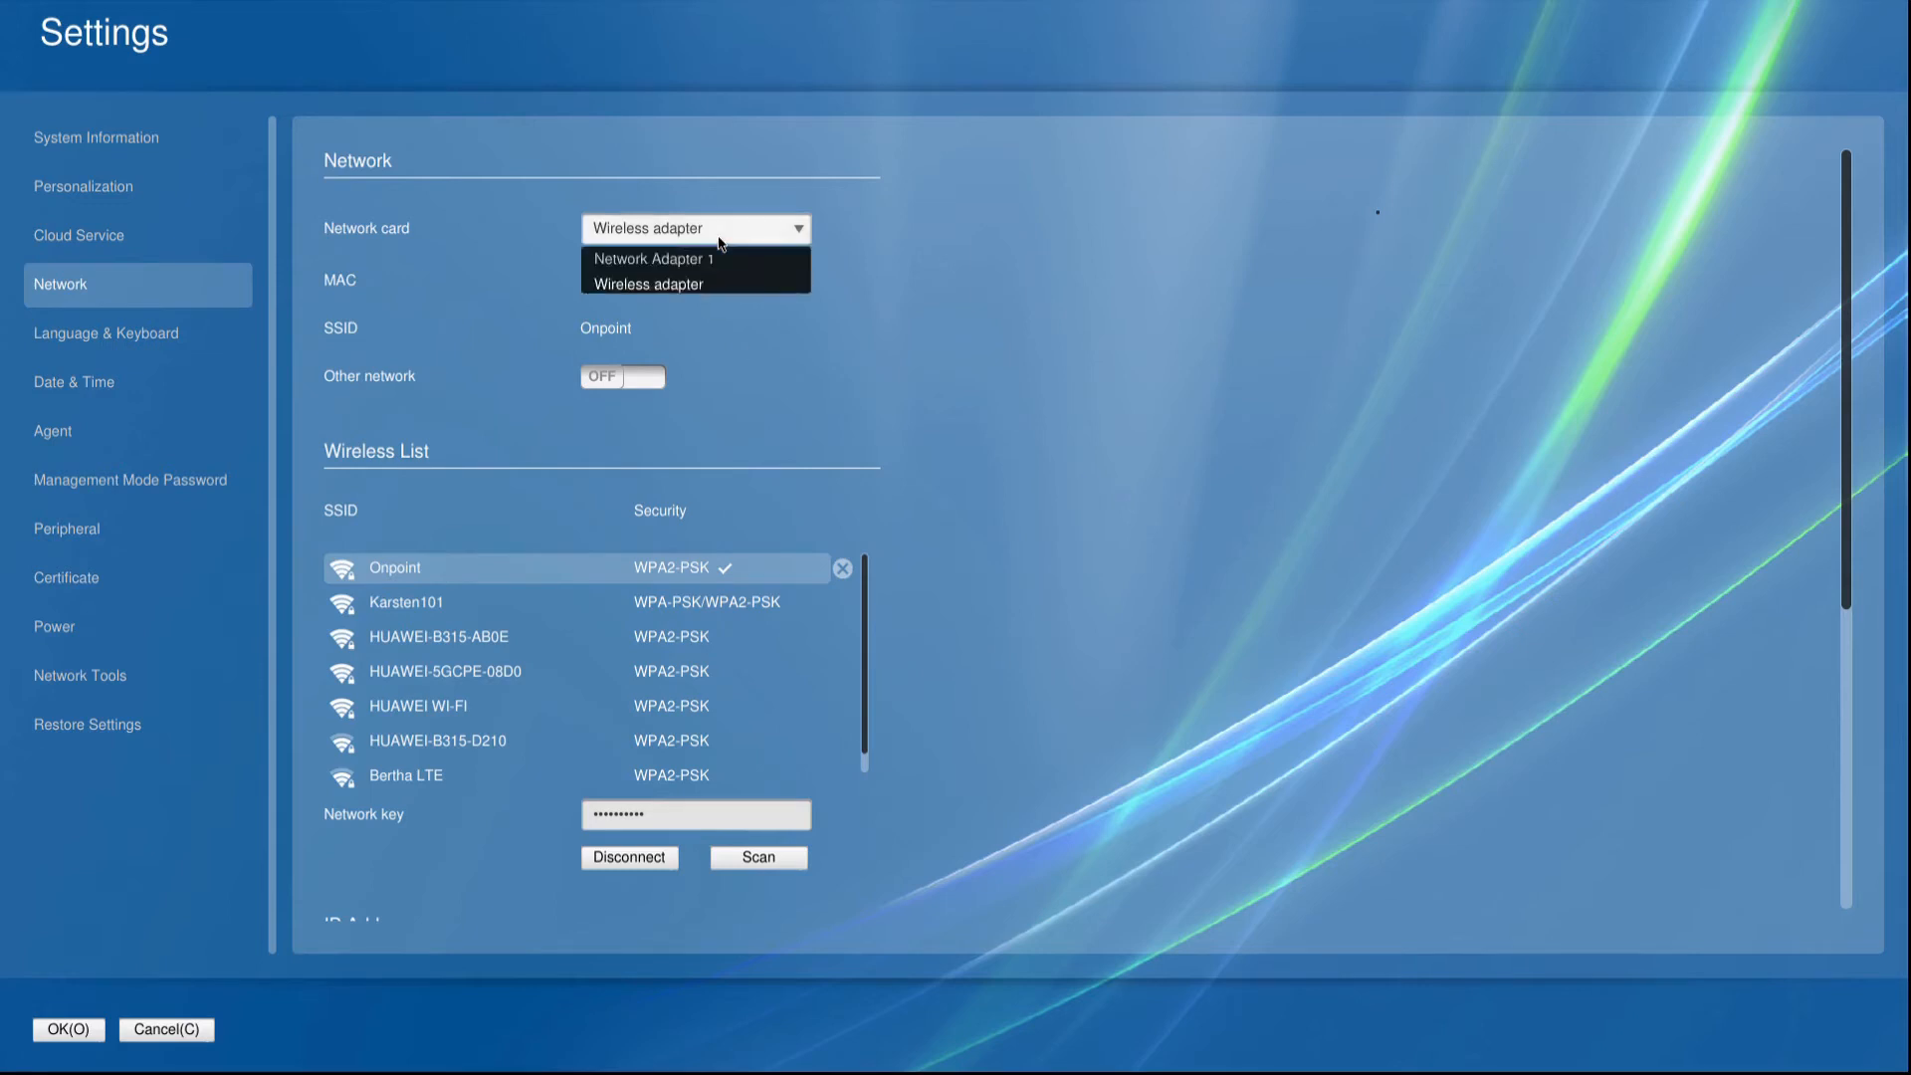
{"action": "left_click", "coordinate": [1044, 277]}
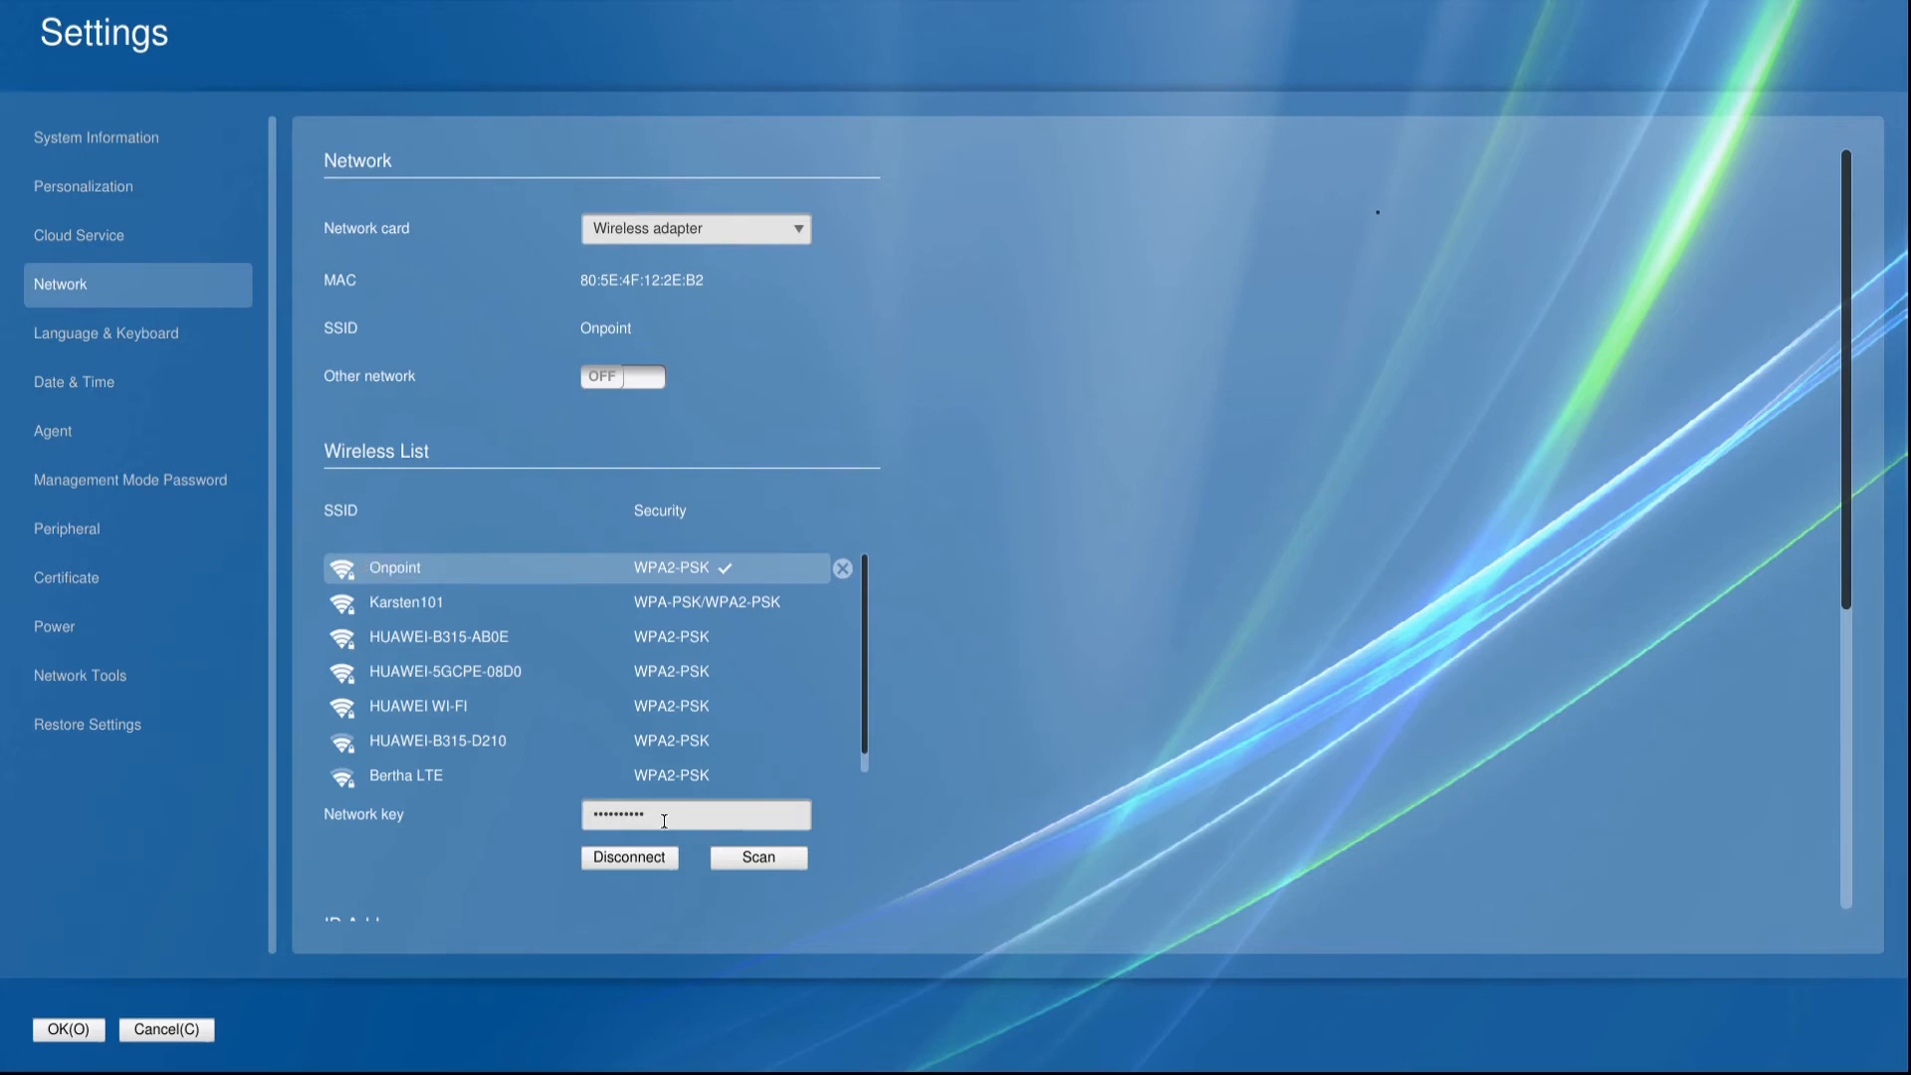
Review the wireless network key field and the IP address settings of the wireless adapter.
{"action": "double_click", "coordinate": [664, 821]}
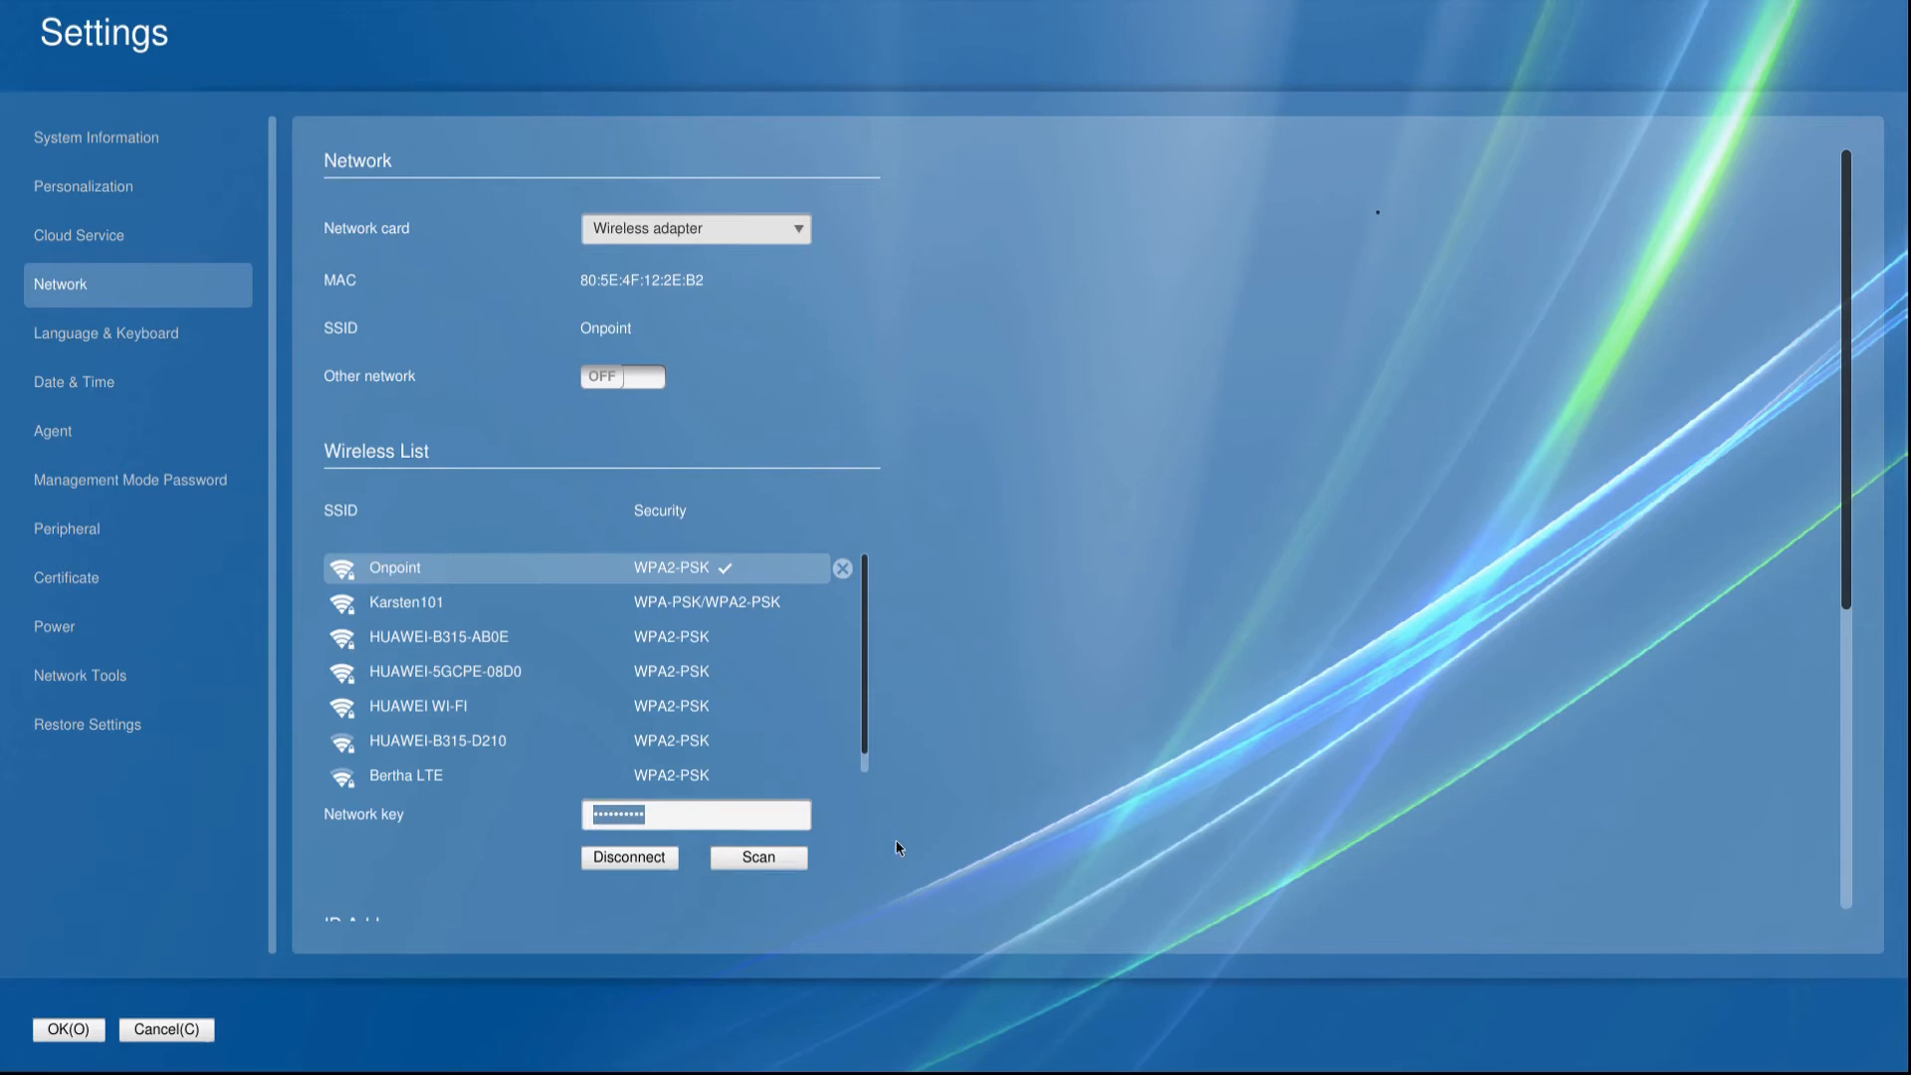
{"action": "scroll", "coordinate": [893, 845], "scroll_direction": "down", "scroll_amount": 1}
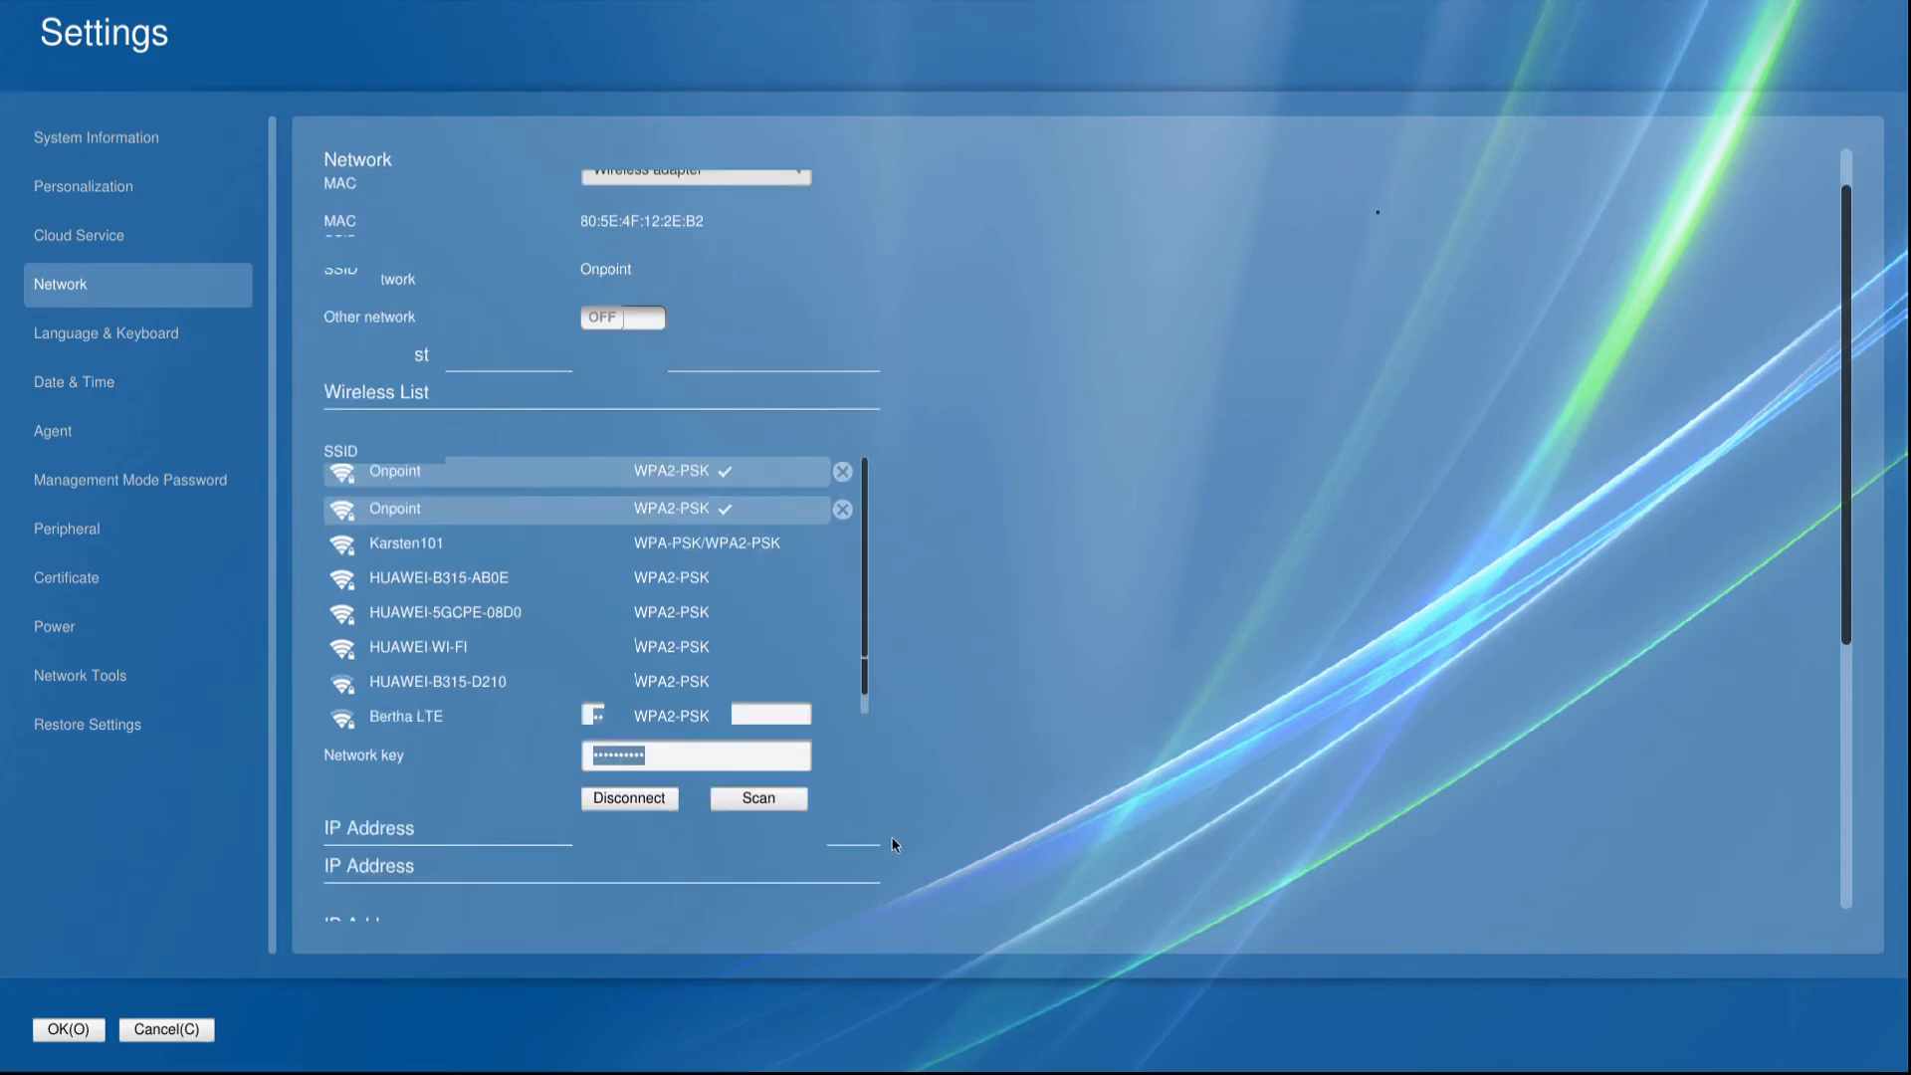
{"action": "scroll", "coordinate": [893, 845], "scroll_direction": "down", "scroll_amount": 3}
{"action": "scroll", "coordinate": [893, 845], "scroll_direction": "down", "scroll_amount": 1}
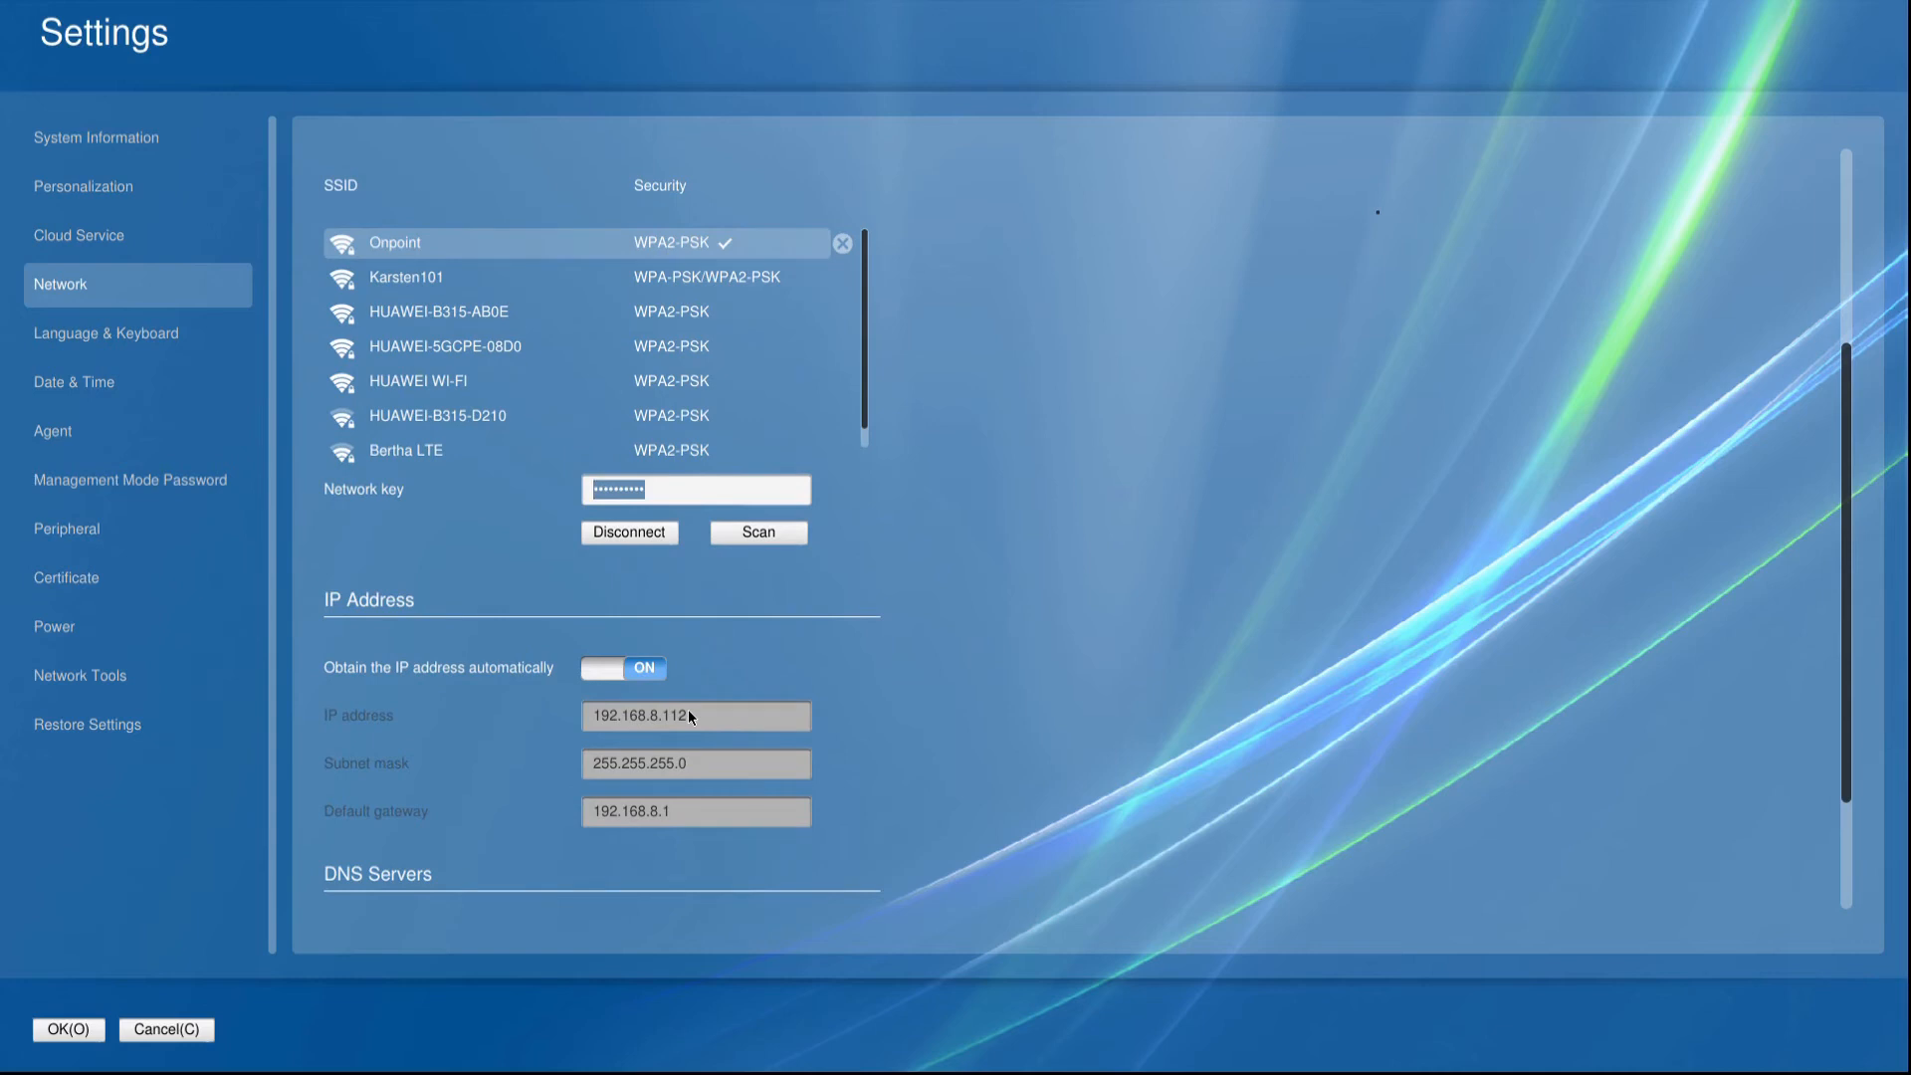
Review the Language & Keyboard, Date & Time, Agent, Management Mode Password, Peripheral and Certificate settings.
{"action": "left_click", "coordinate": [101, 337]}
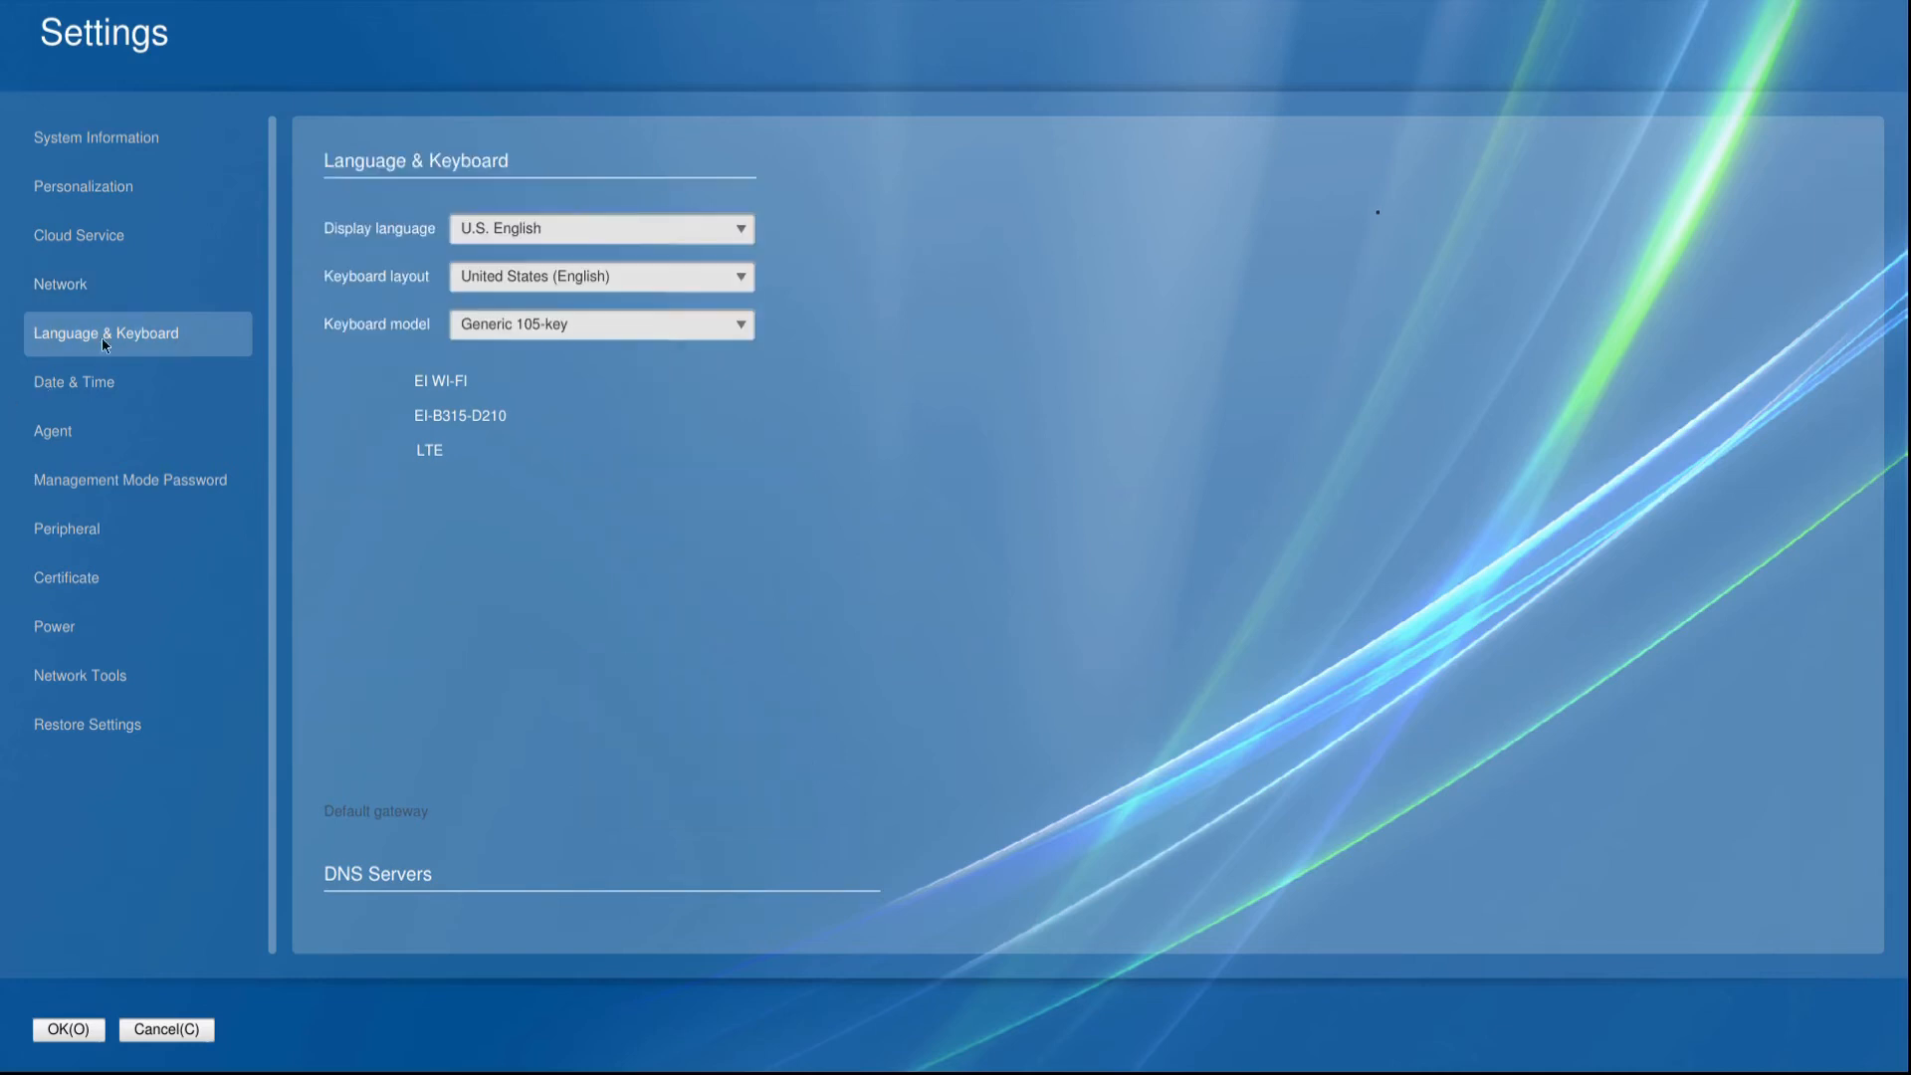
{"action": "left_click", "coordinate": [91, 388]}
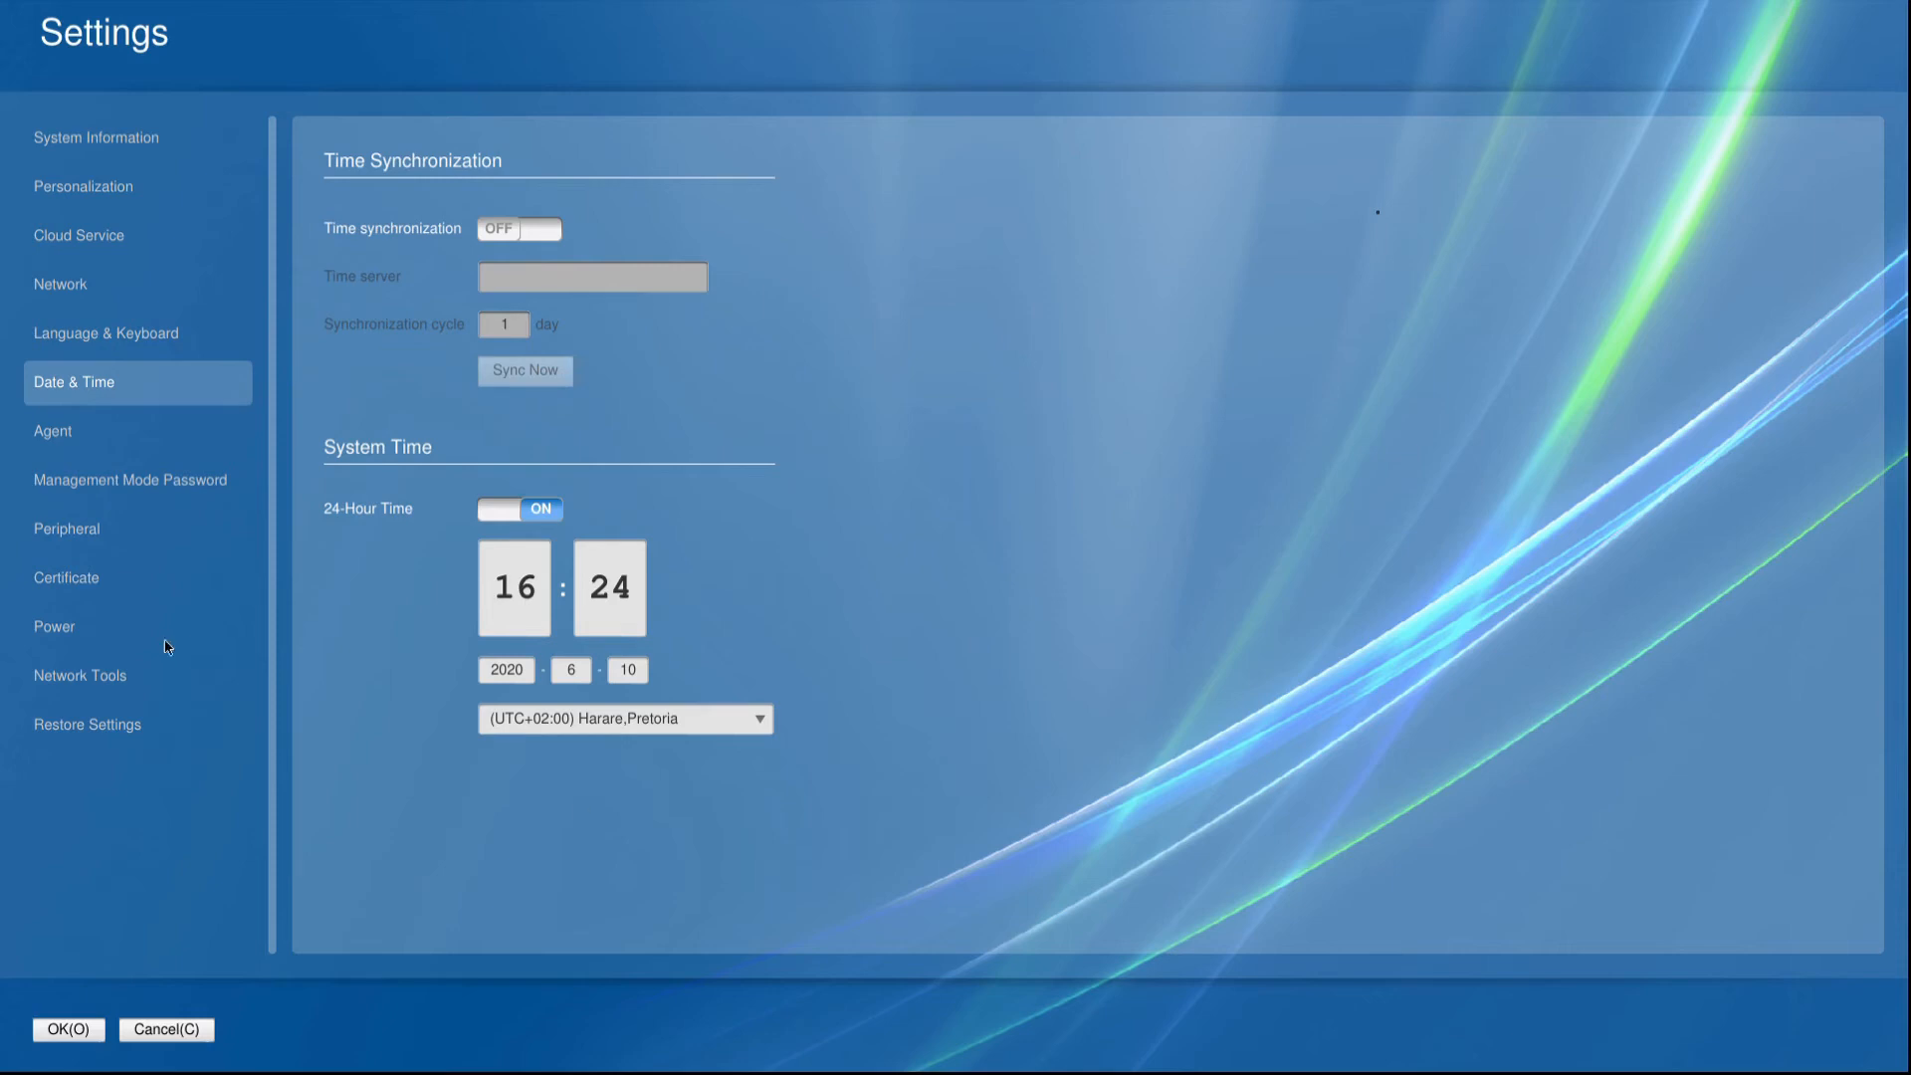
{"action": "left_click", "coordinate": [50, 435]}
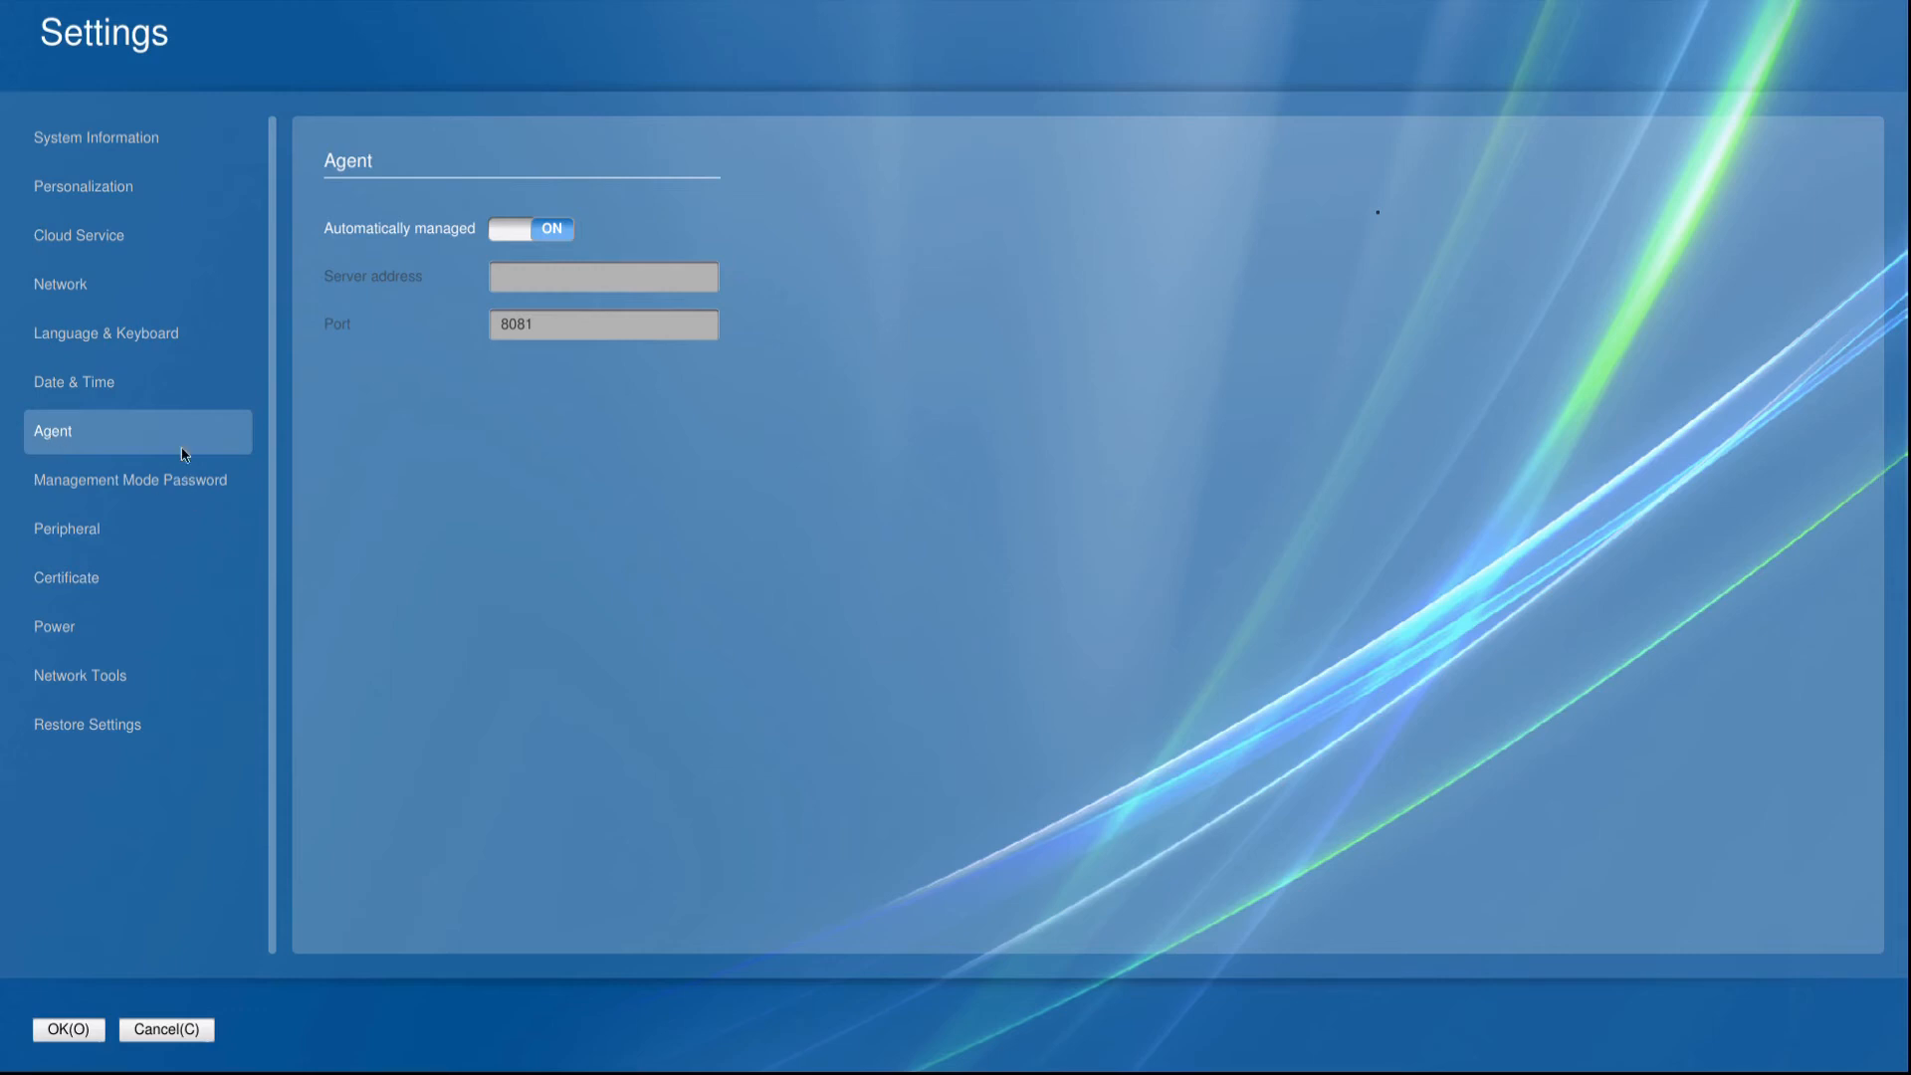
{"action": "left_click", "coordinate": [93, 486]}
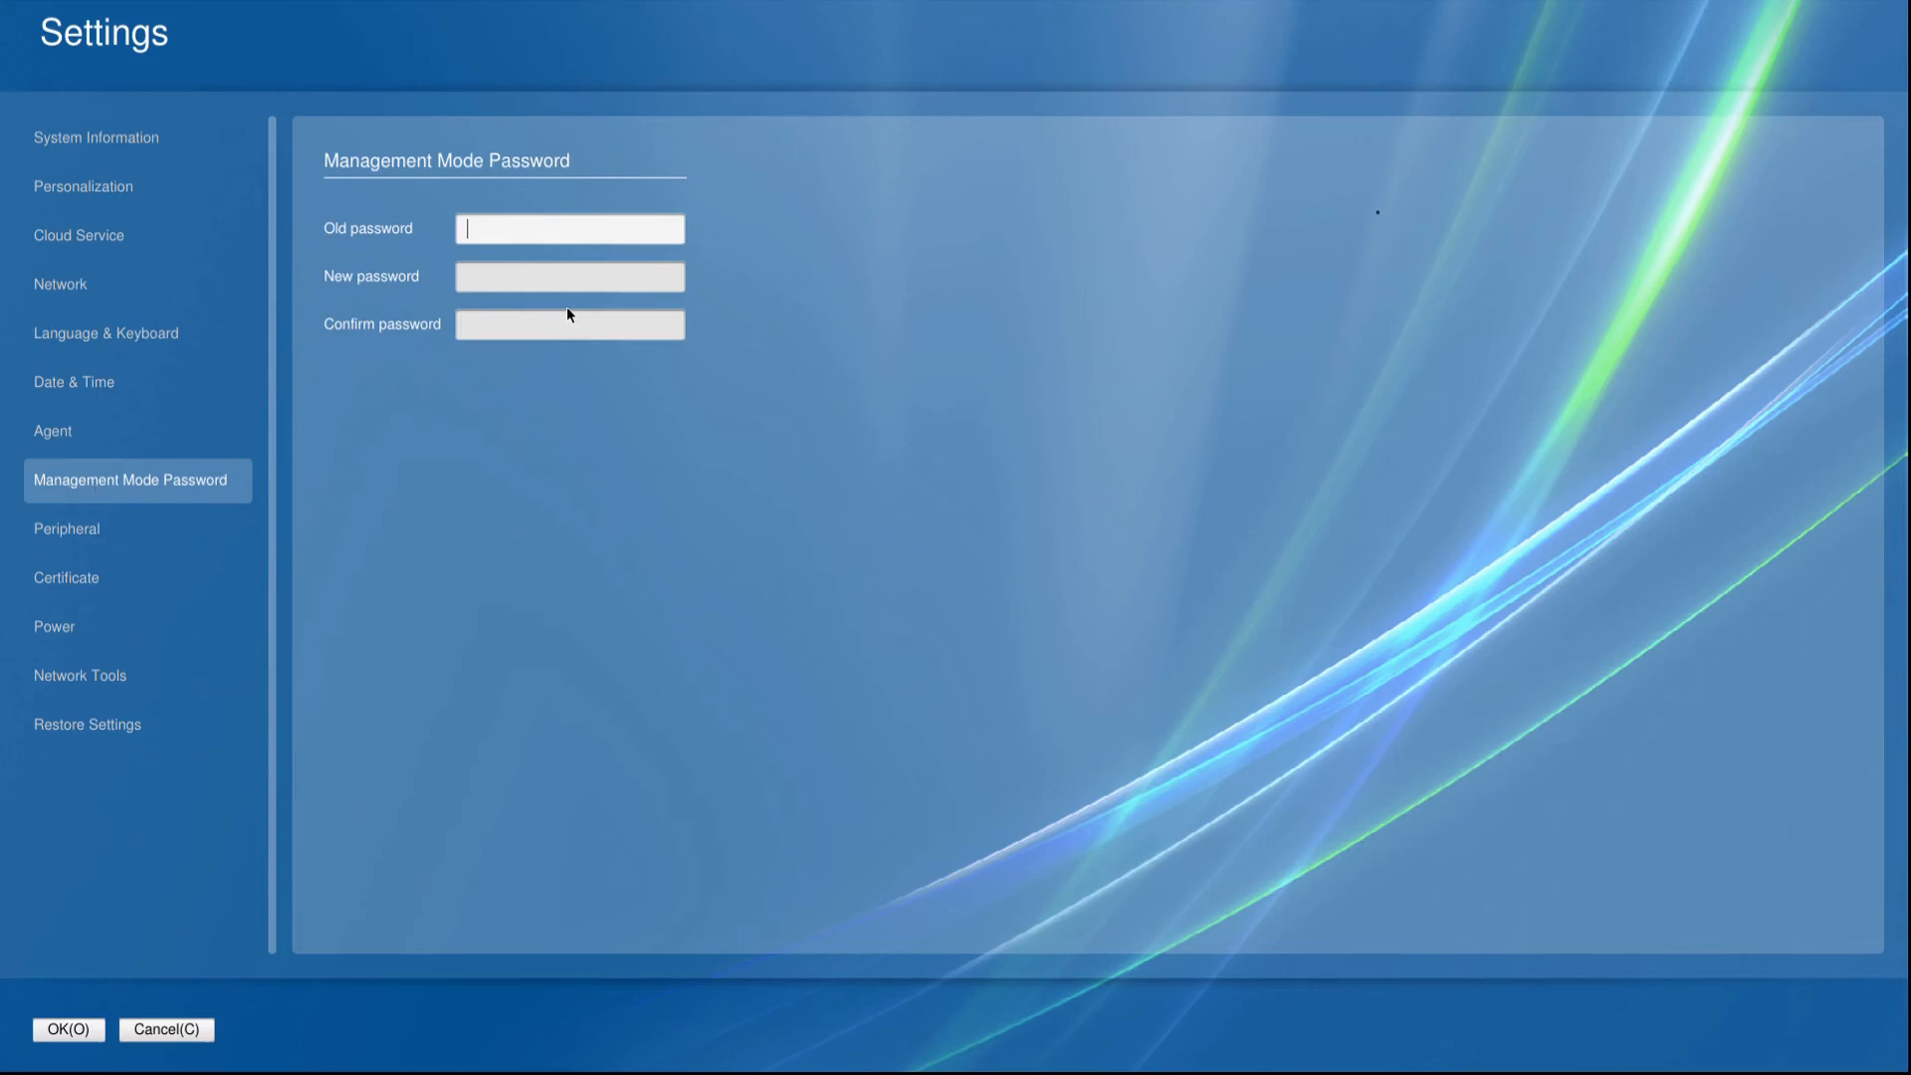
{"action": "left_click", "coordinate": [80, 532]}
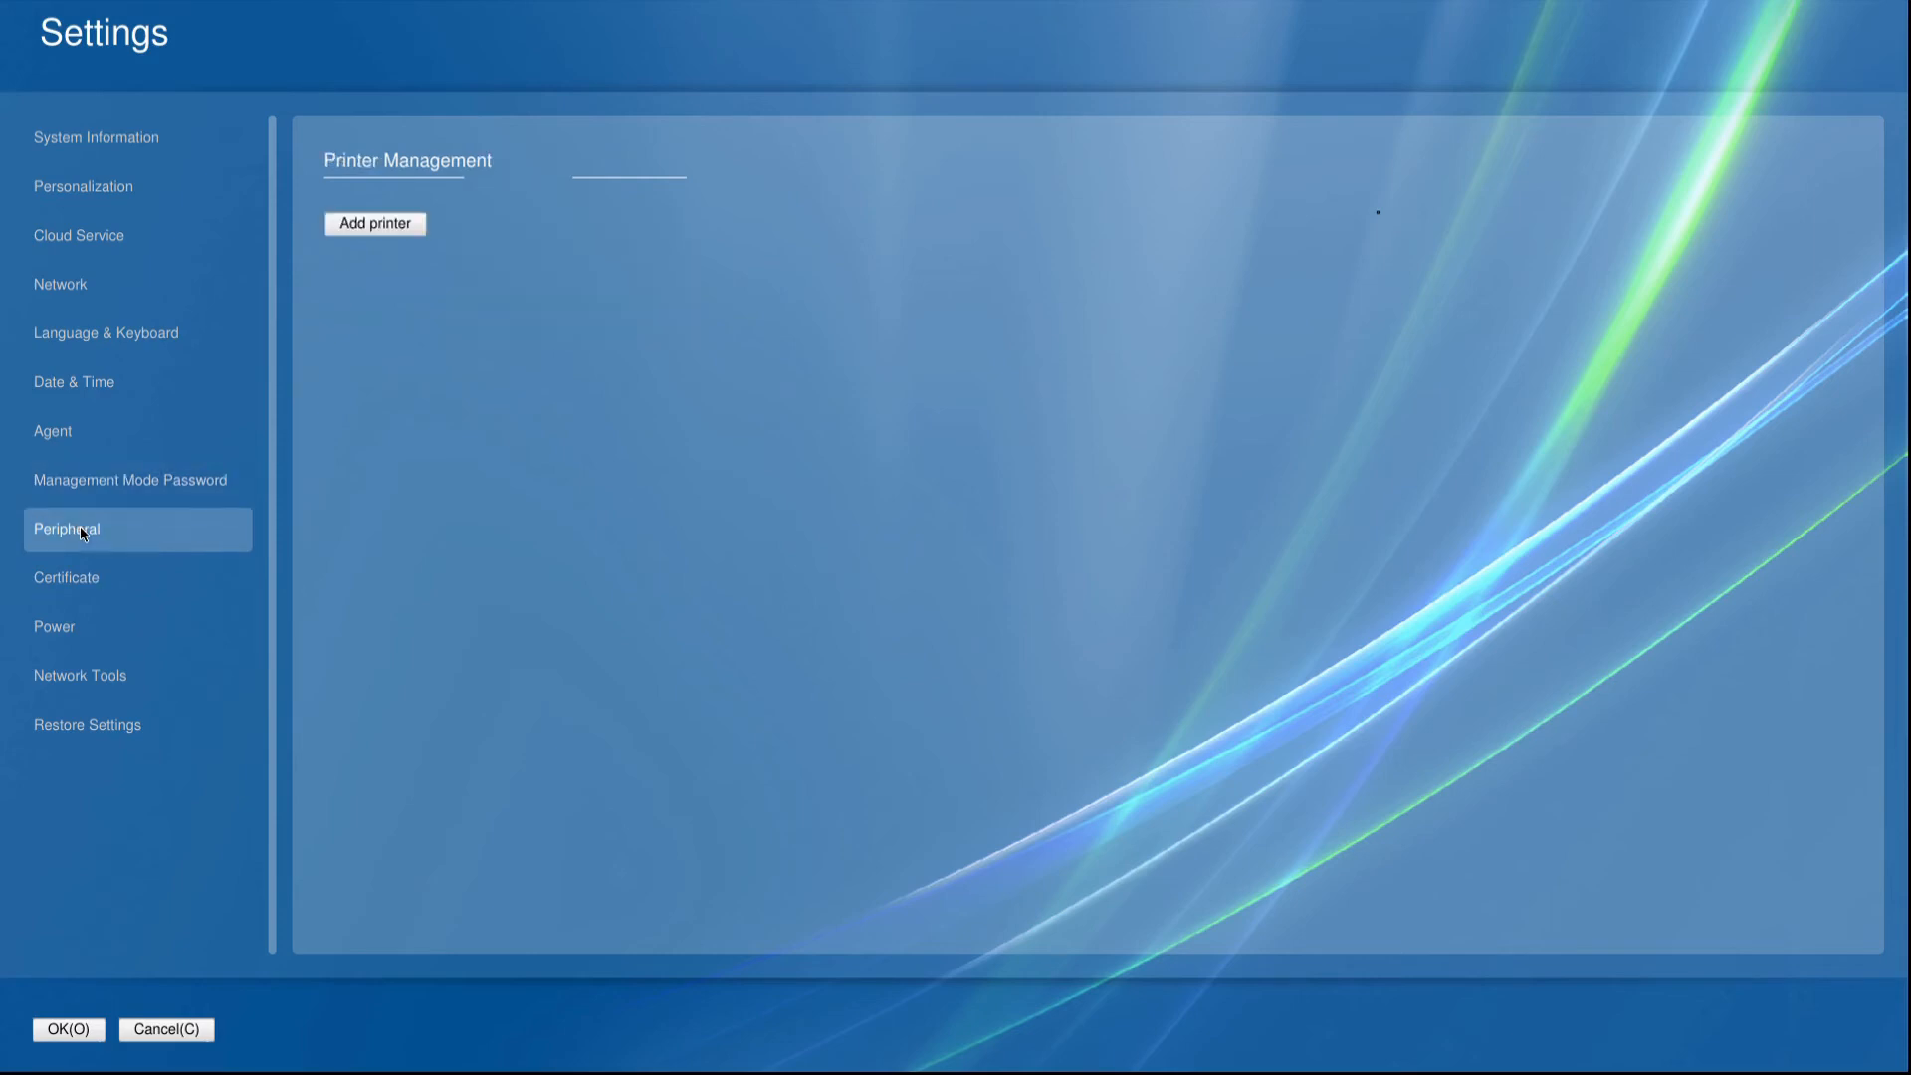
{"action": "left_click", "coordinate": [74, 577]}
Review the power policy options including the Close display switch, the Ping network tool and the Restore Settings option.
{"action": "left_click", "coordinate": [58, 629]}
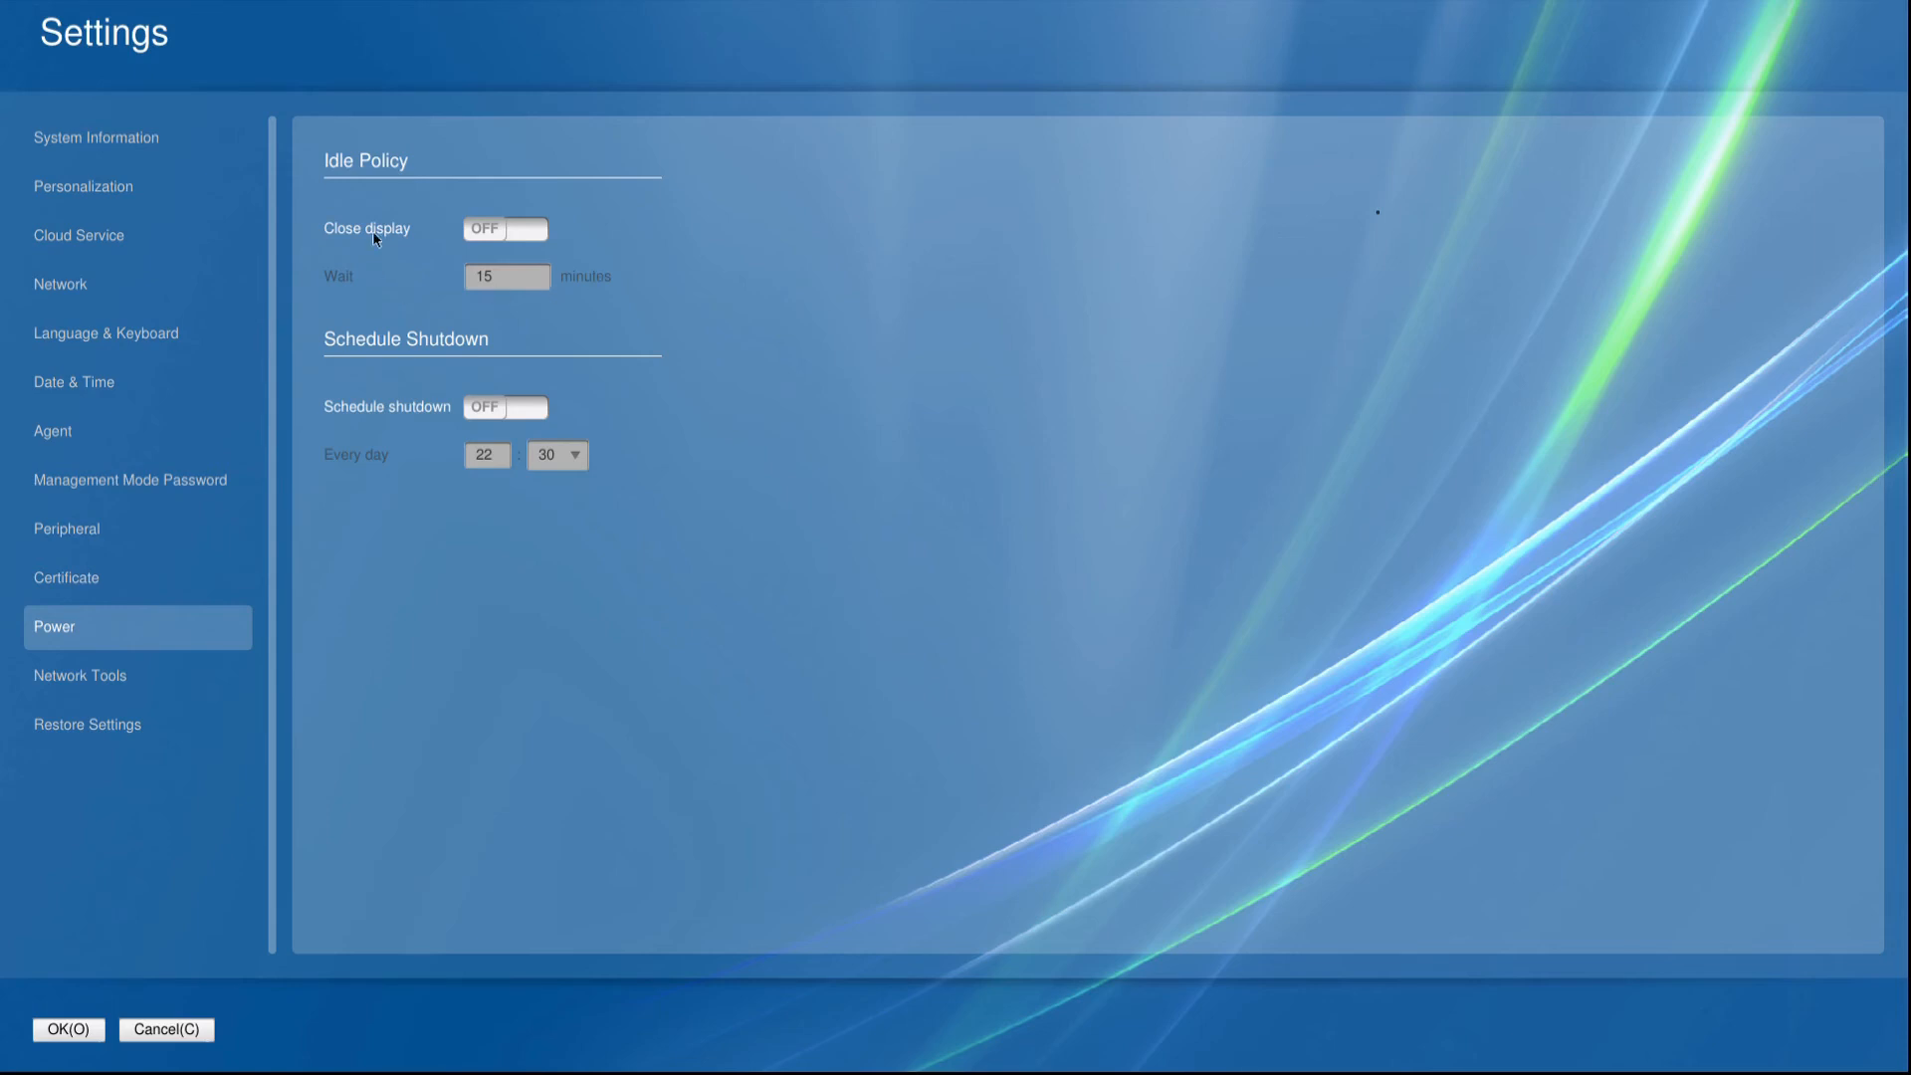
{"action": "left_click", "coordinate": [534, 241]}
{"action": "left_click", "coordinate": [534, 244]}
{"action": "left_click", "coordinate": [105, 683]}
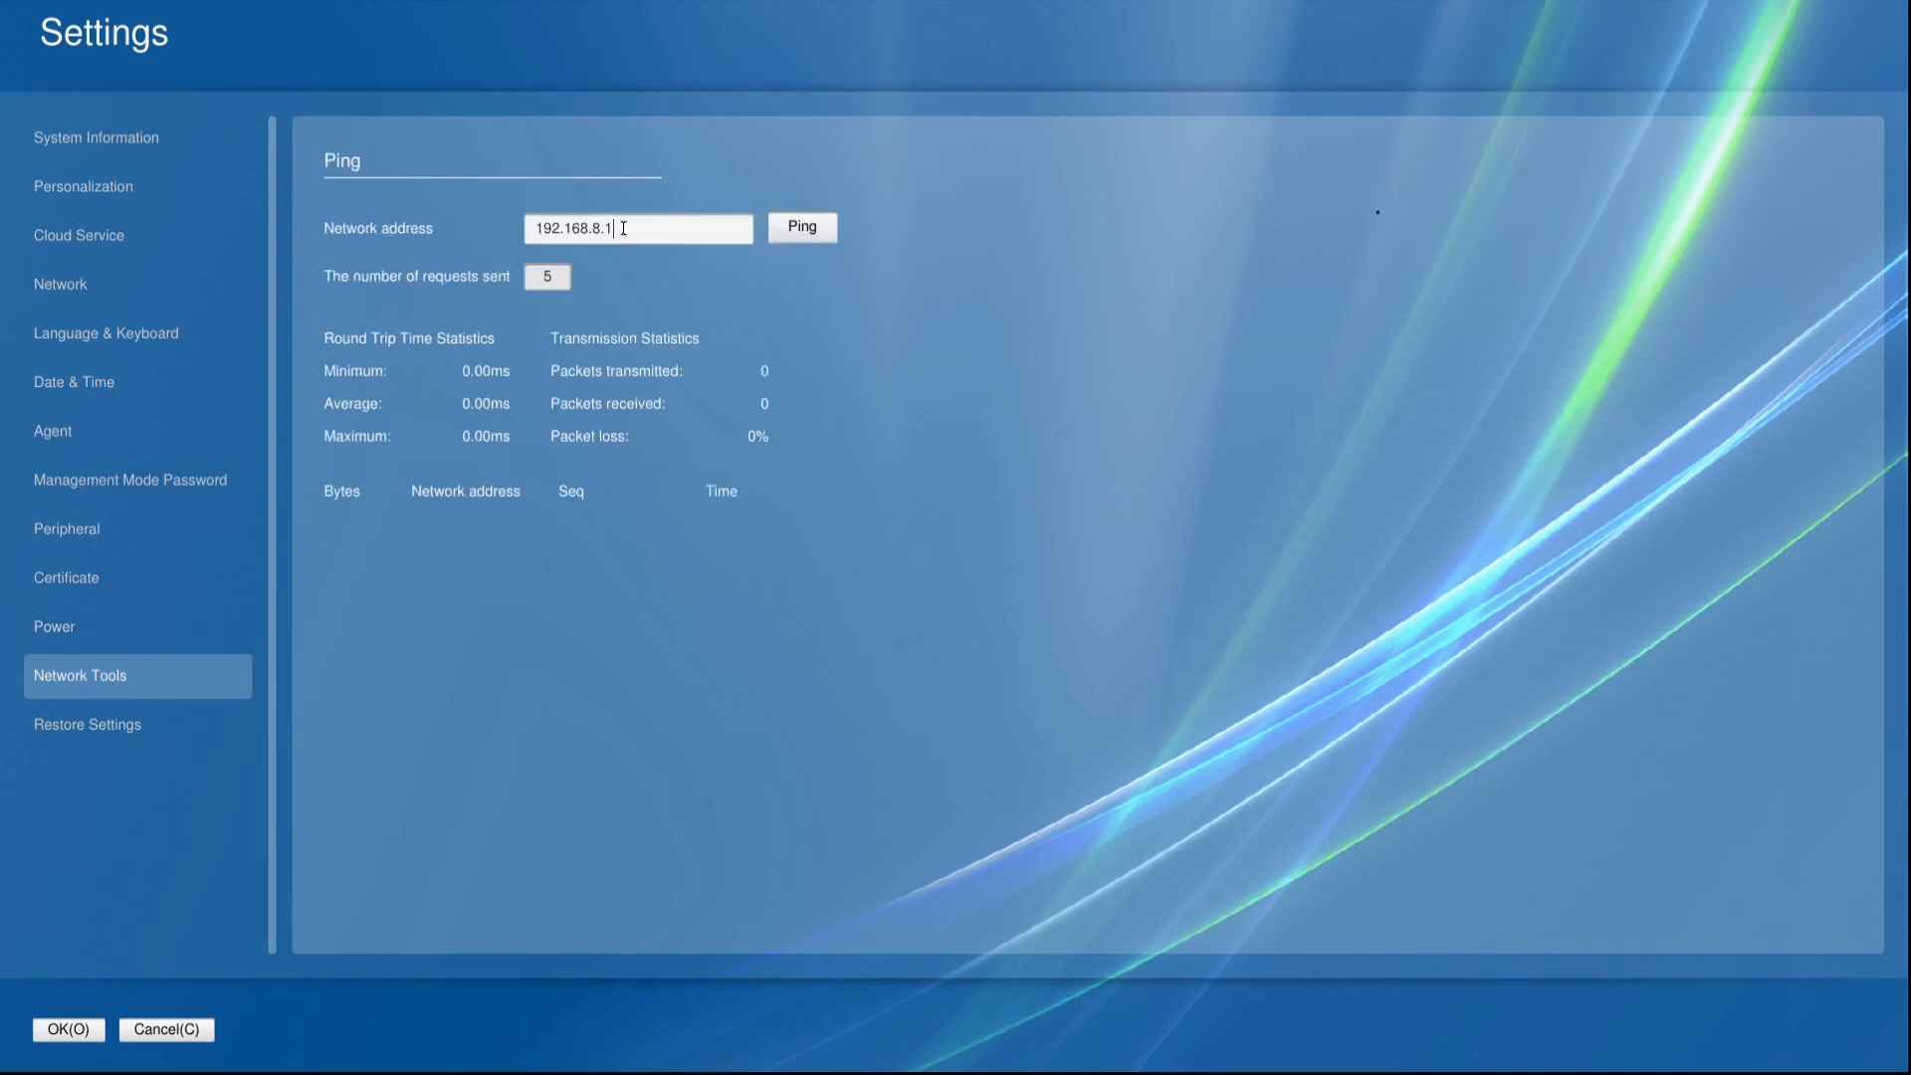
{"action": "left_click_drag", "start_coordinate": [623, 228], "coordinate": [400, 235]}
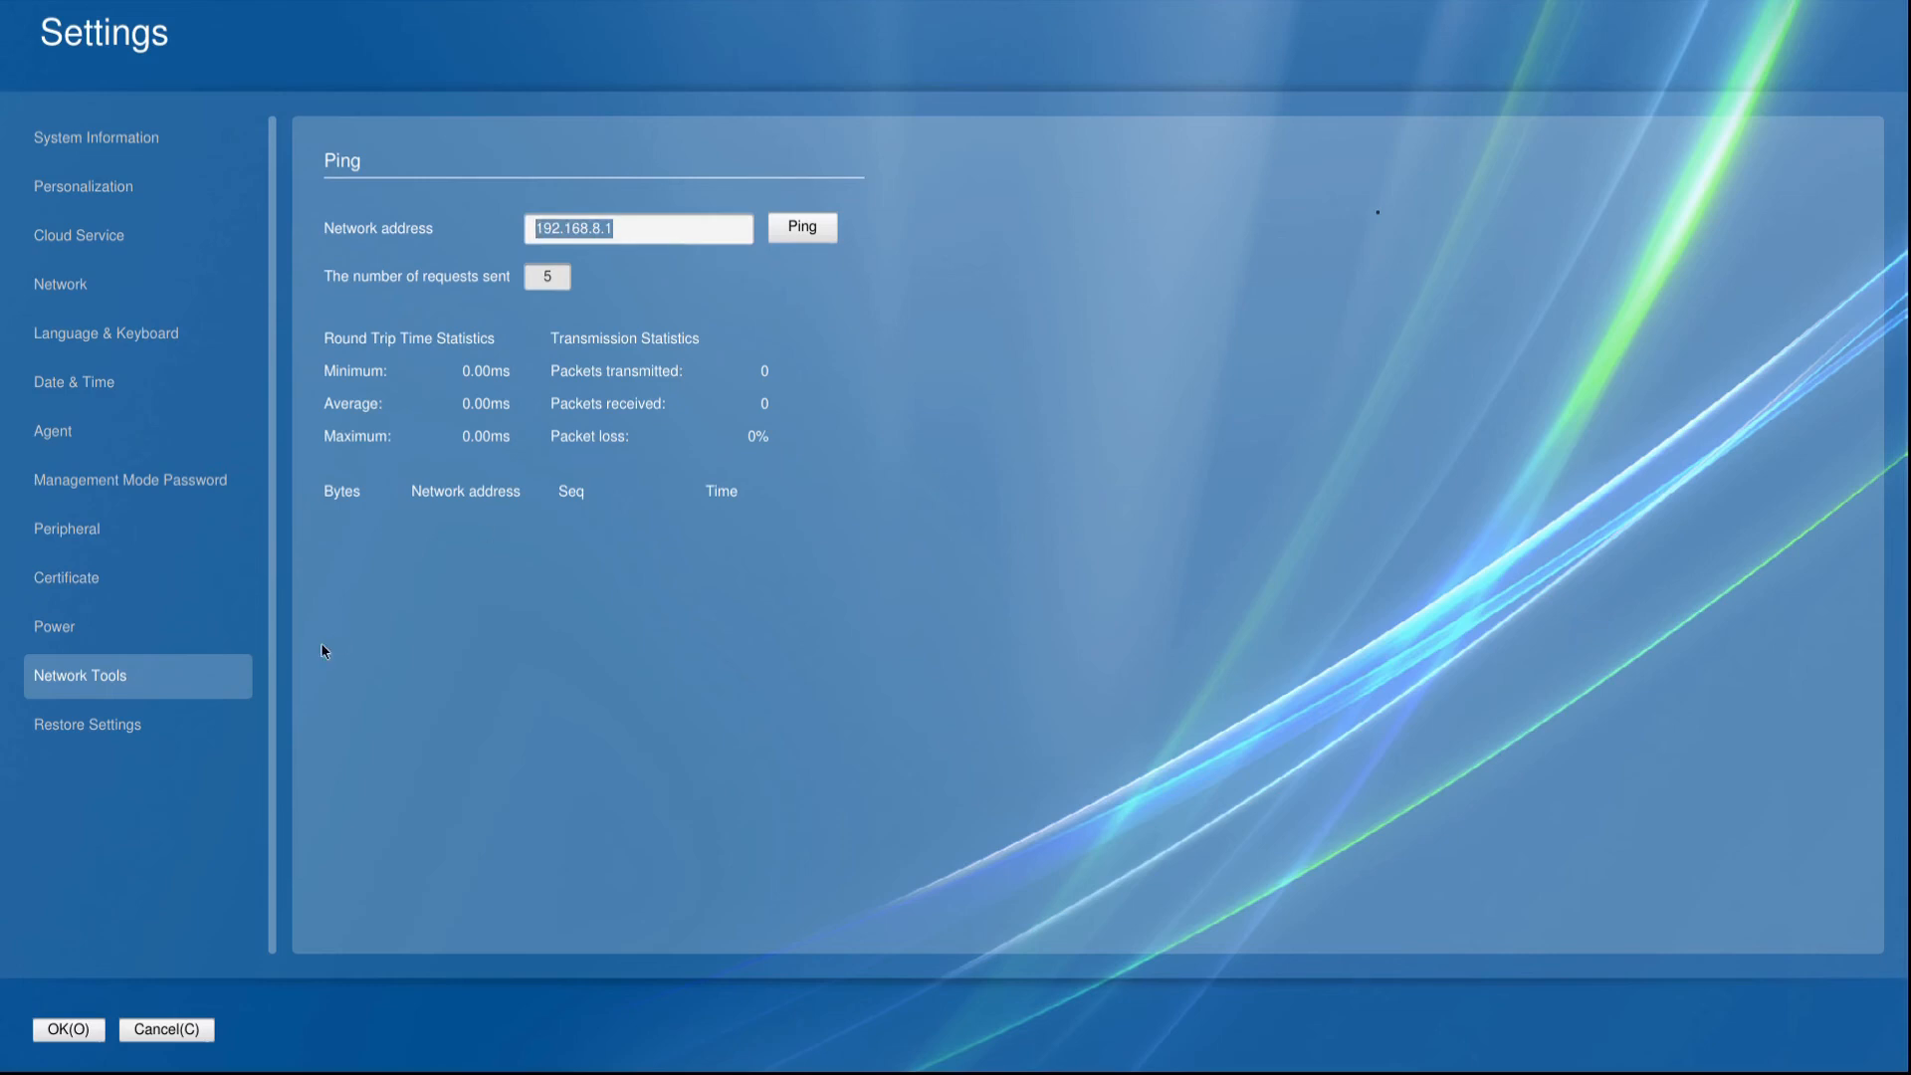
{"action": "left_click", "coordinate": [111, 724]}
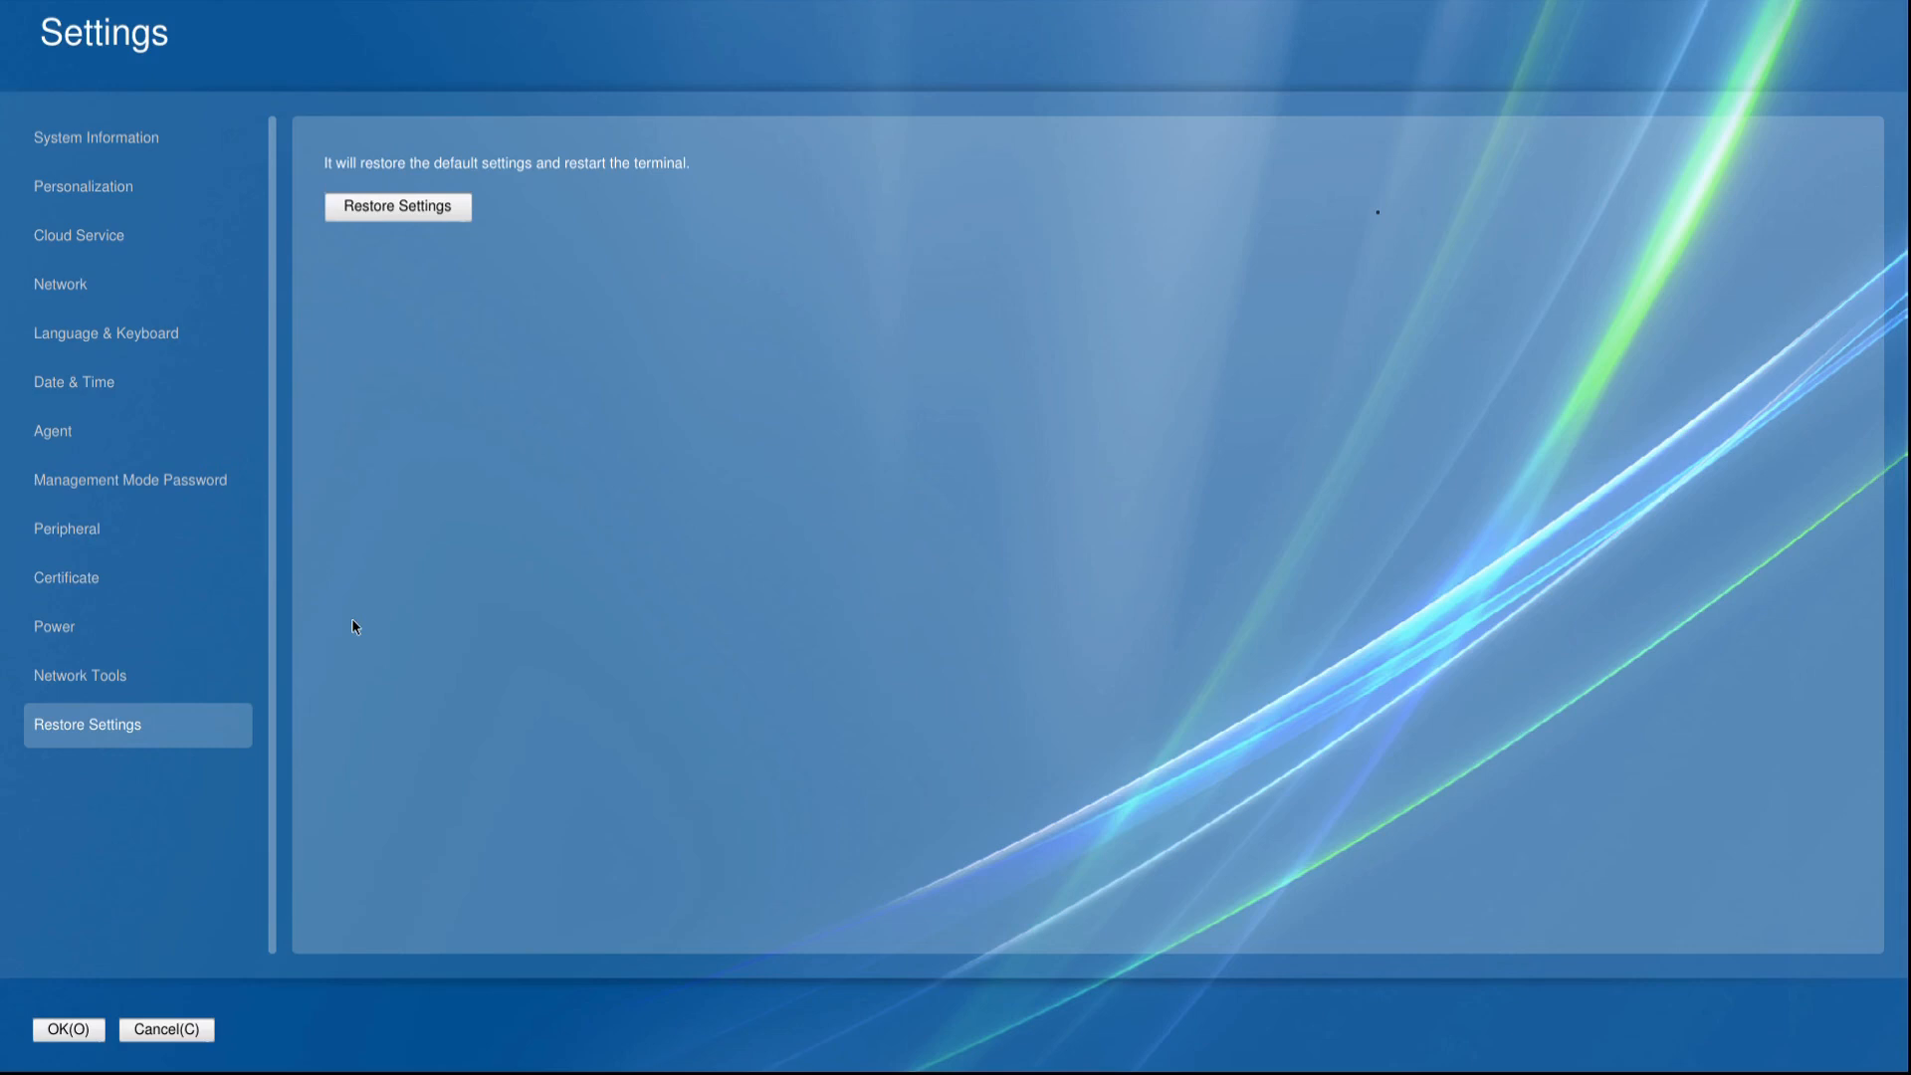
Save the settings and log on to the remote desktop at 51.140.67.82 by entering the account password.
{"action": "left_click", "coordinate": [86, 1027]}
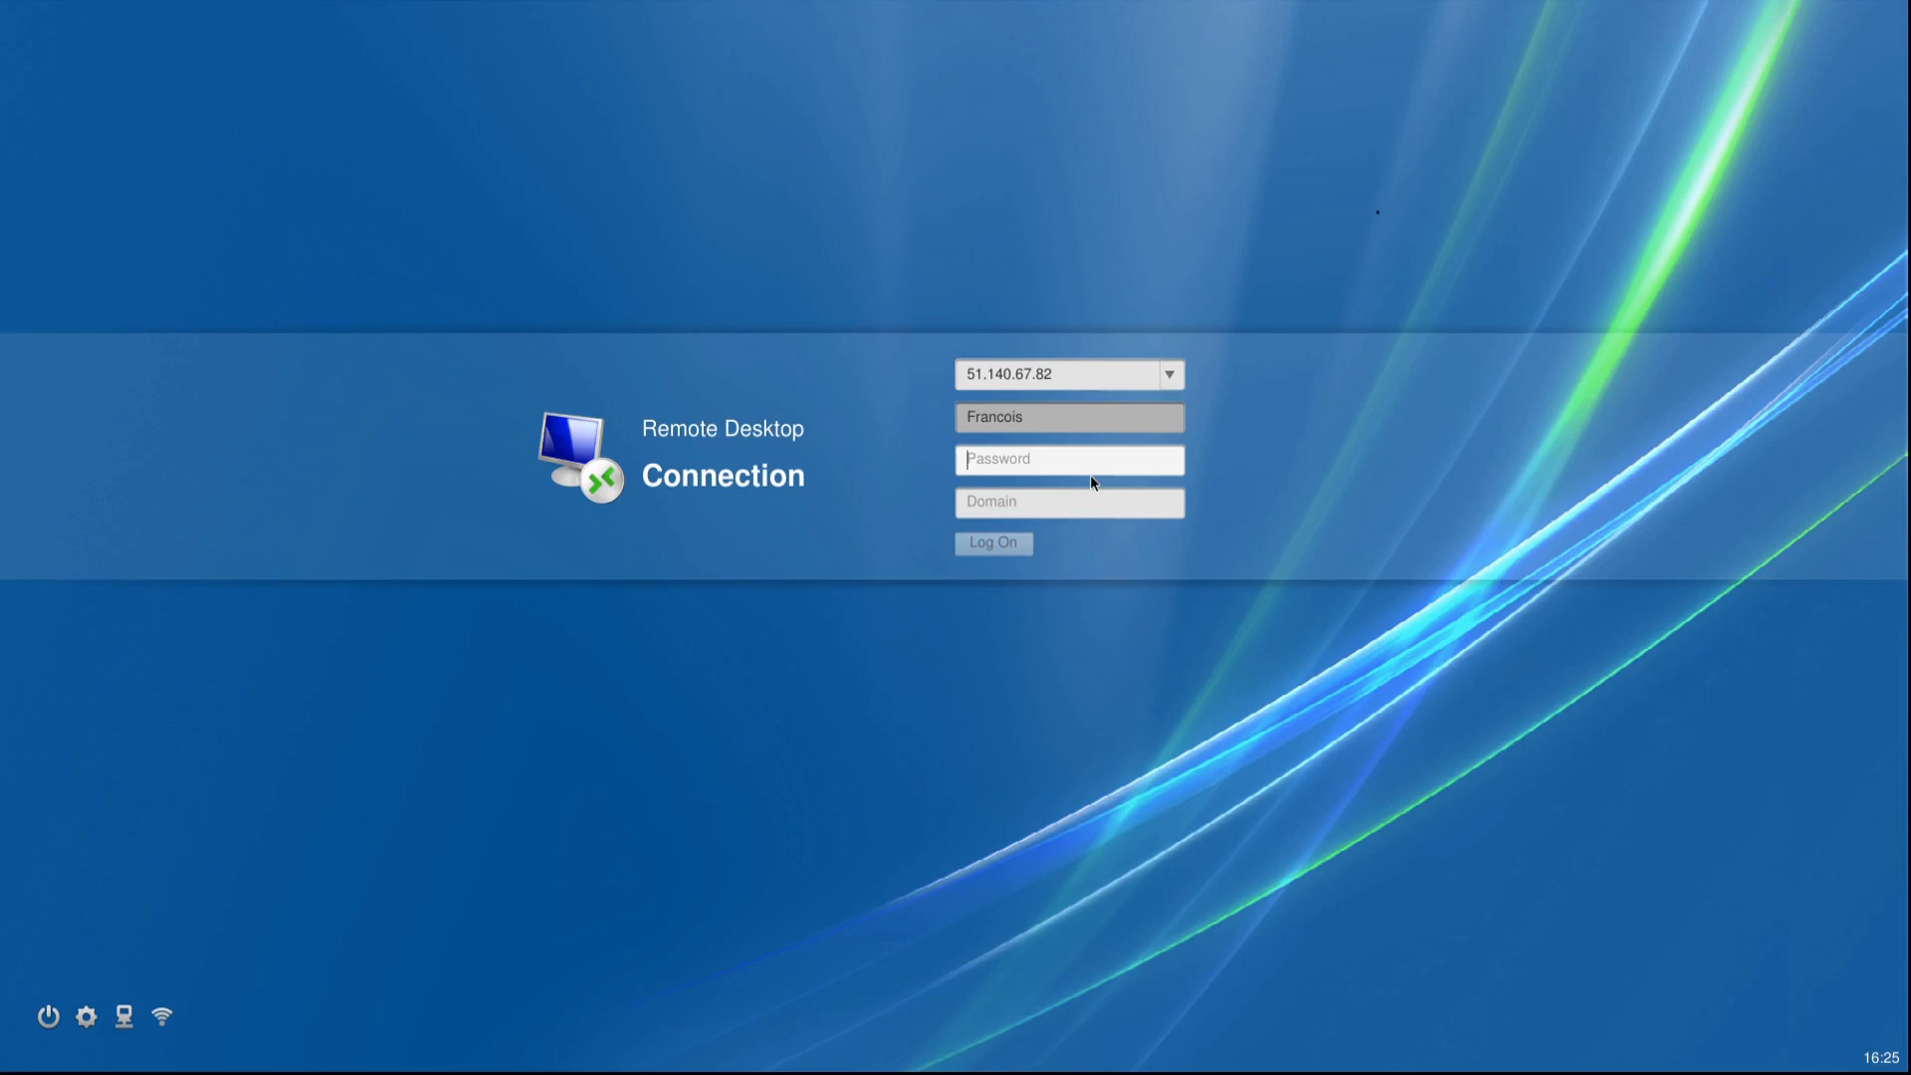
{"action": "type", "text": "••••••••••••"}
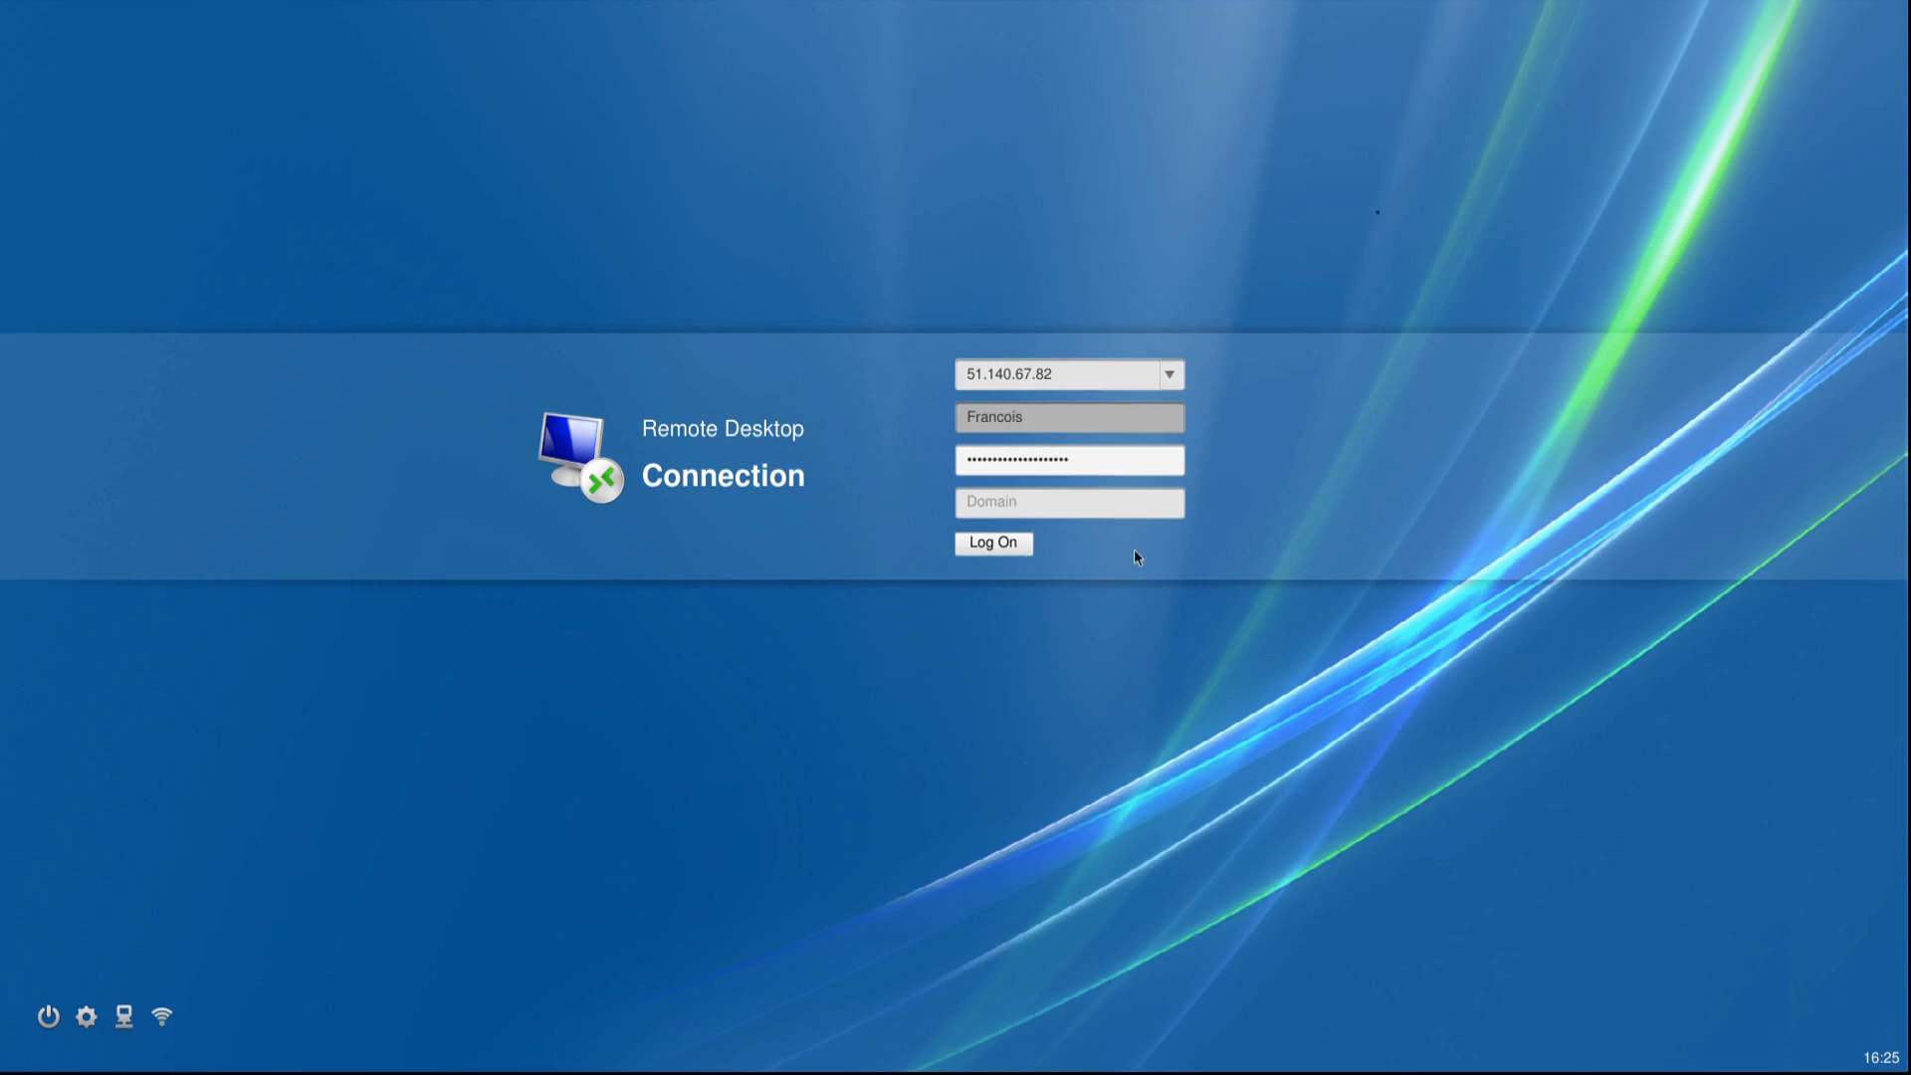
{"action": "left_click", "coordinate": [988, 538]}
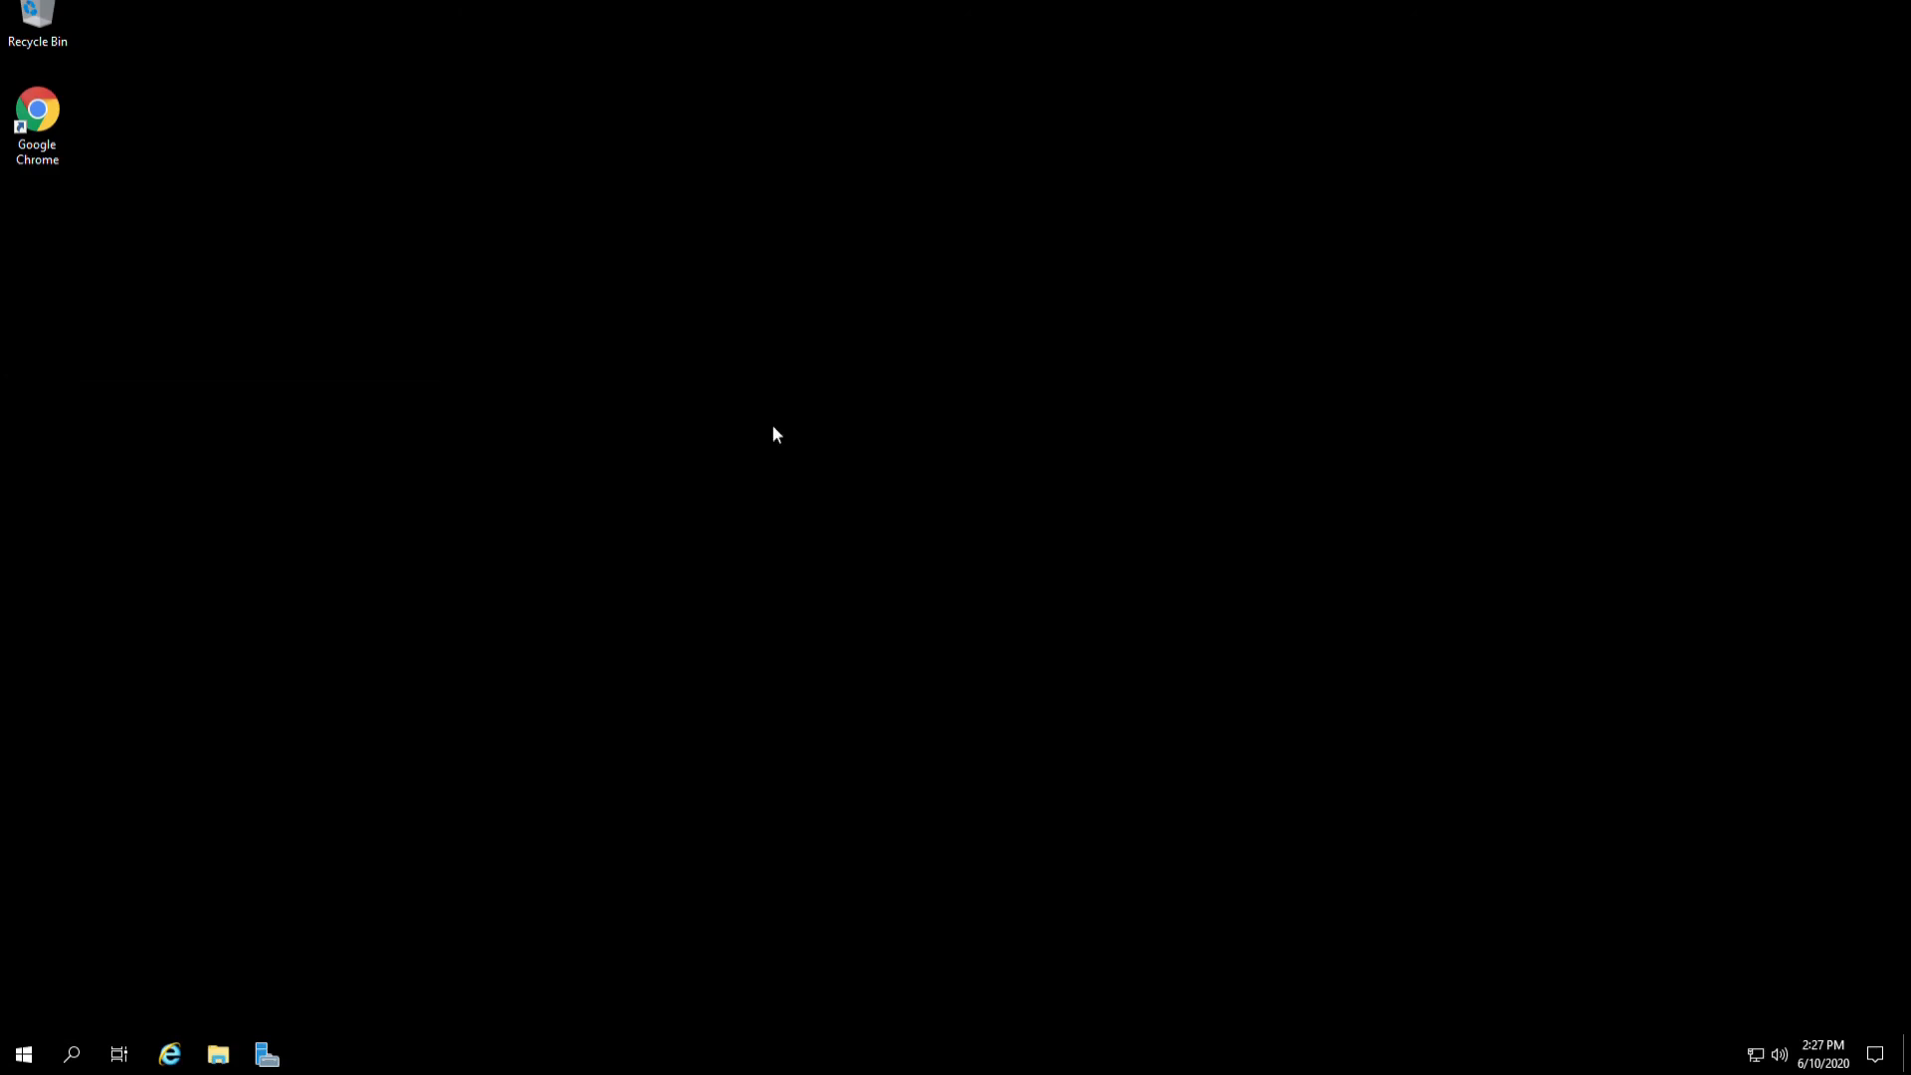
Open Google Chrome on the remote desktop and minimize its window.
{"action": "left_click", "coordinate": [51, 119]}
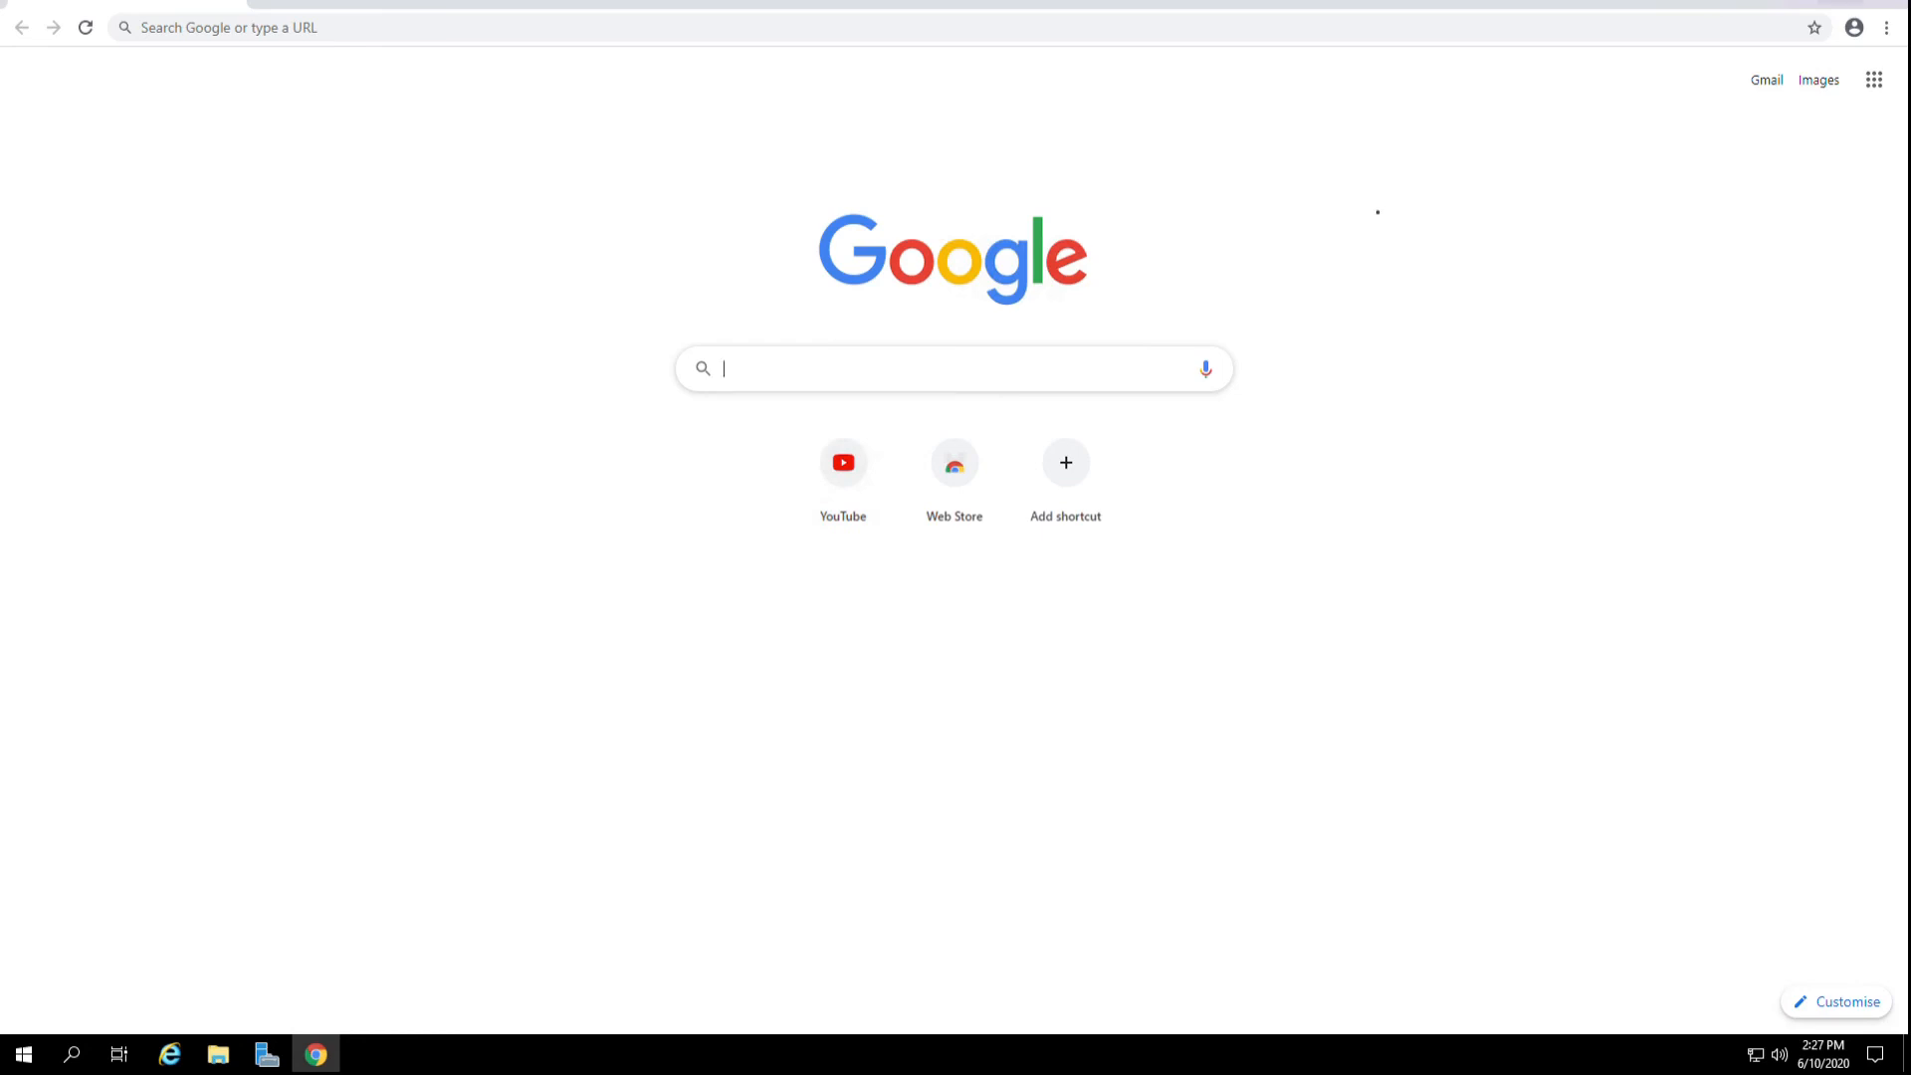
{"action": "left_click", "coordinate": [1795, 2]}
Disconnect from the remote desktop session.
{"action": "left_click", "coordinate": [28, 1068]}
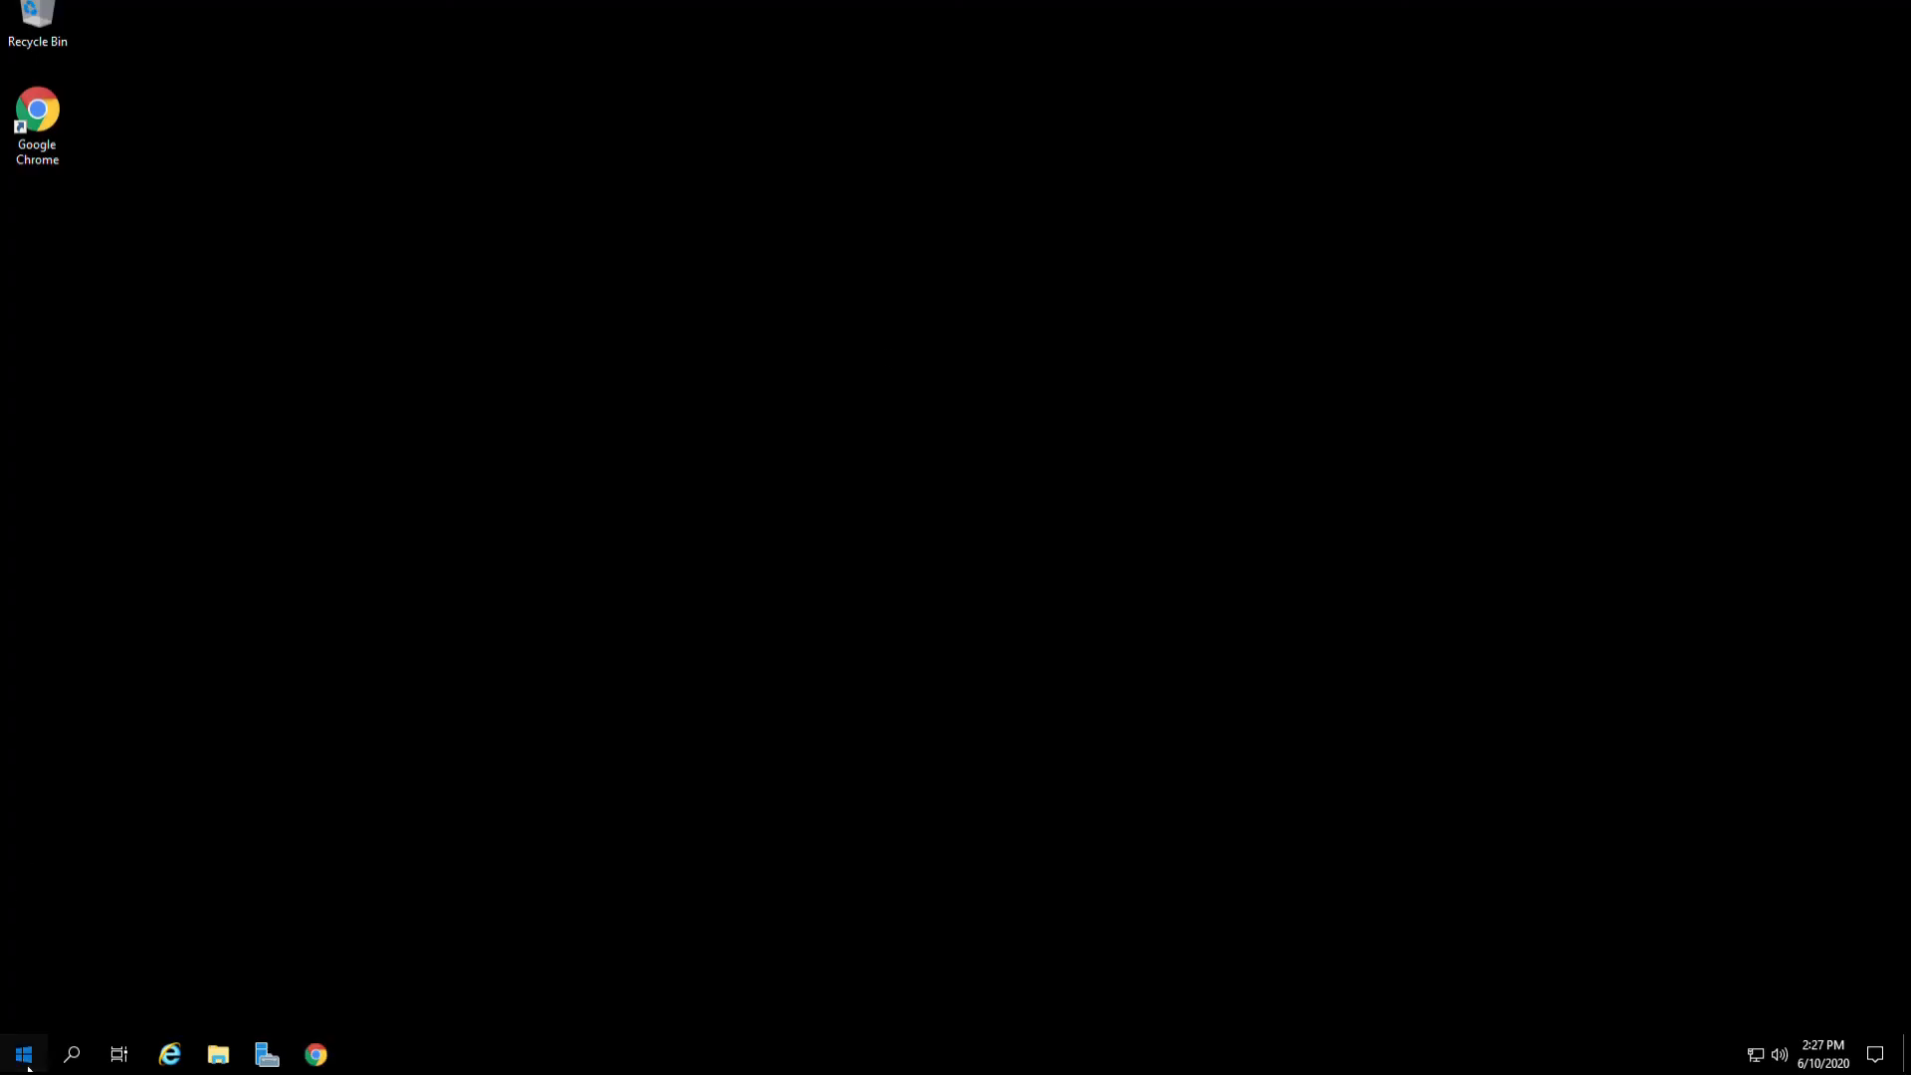
{"action": "left_click", "coordinate": [25, 1010]}
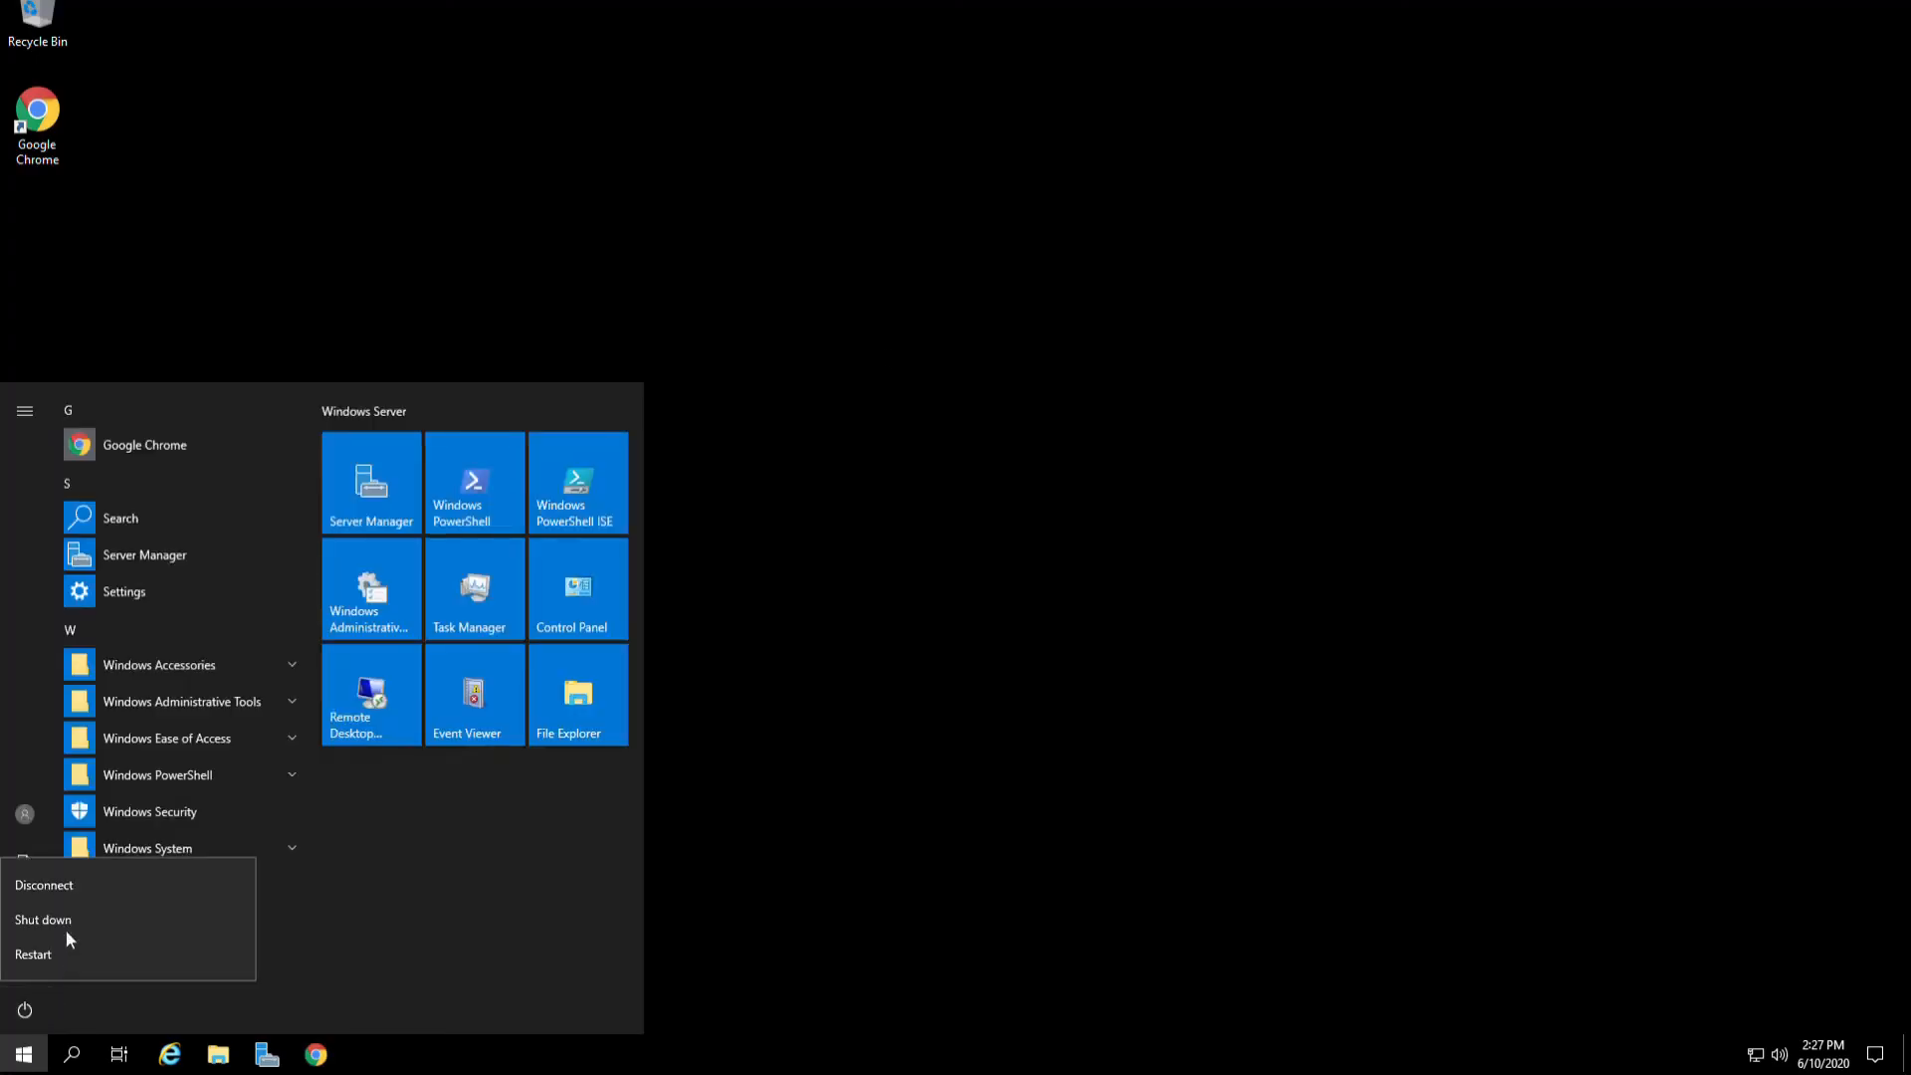
{"action": "left_click", "coordinate": [67, 891]}
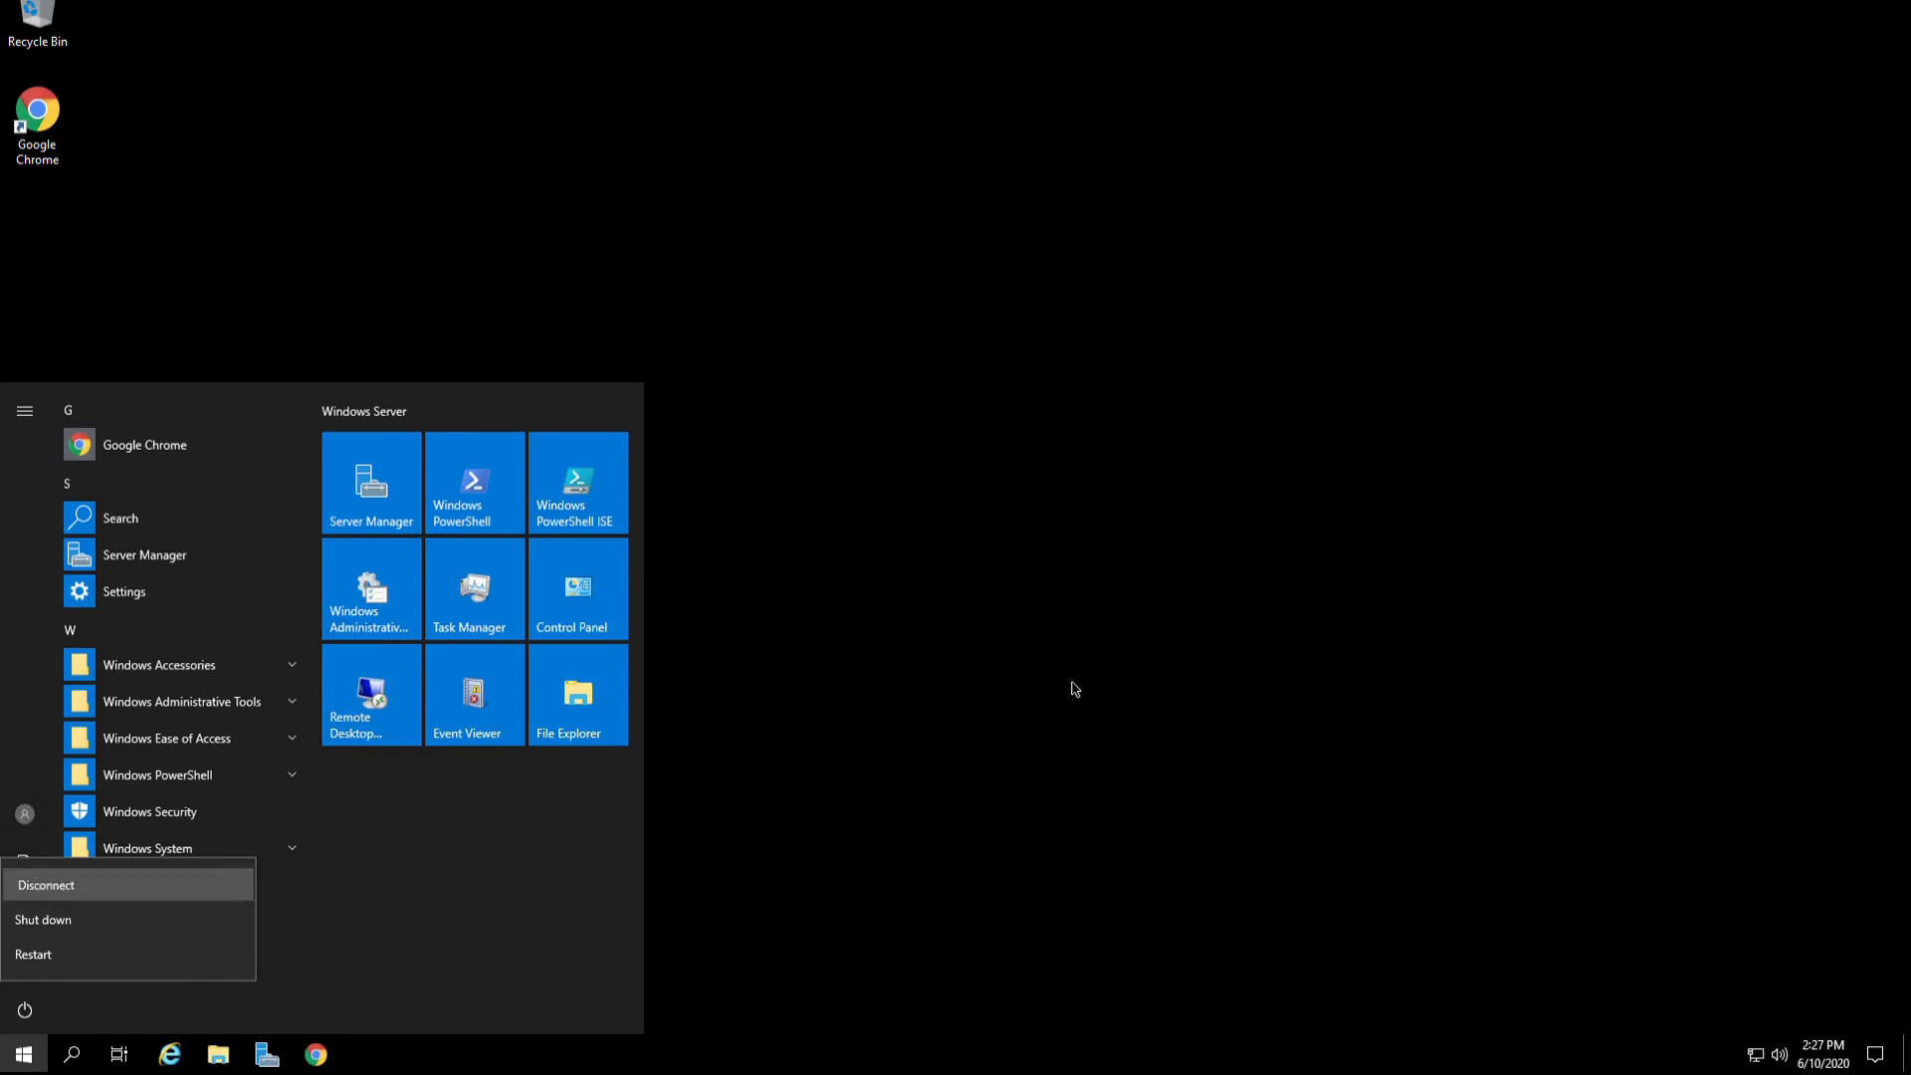